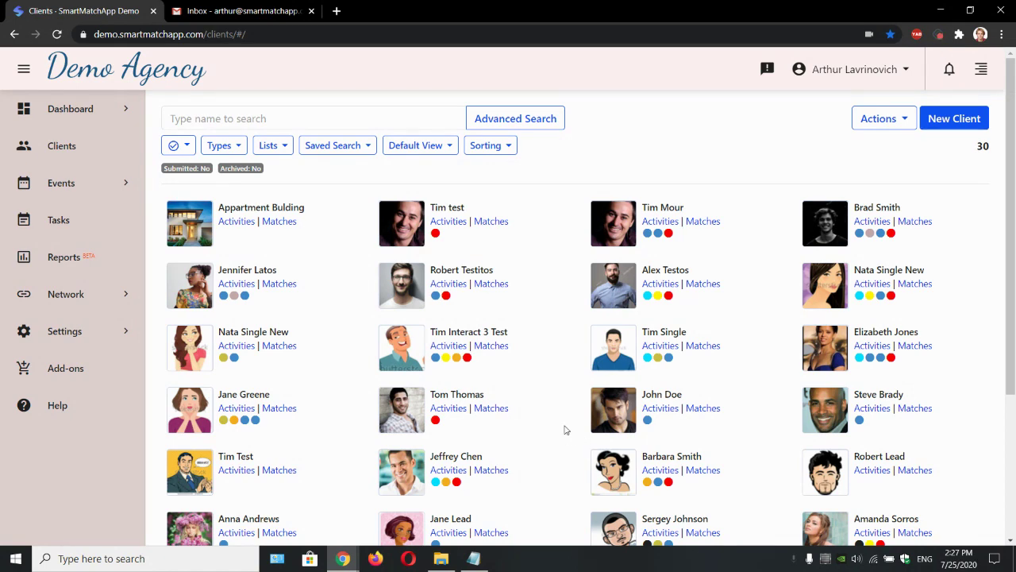
Step: Create a Client-type record with the client's first and last name and save it
left_click(959, 127)
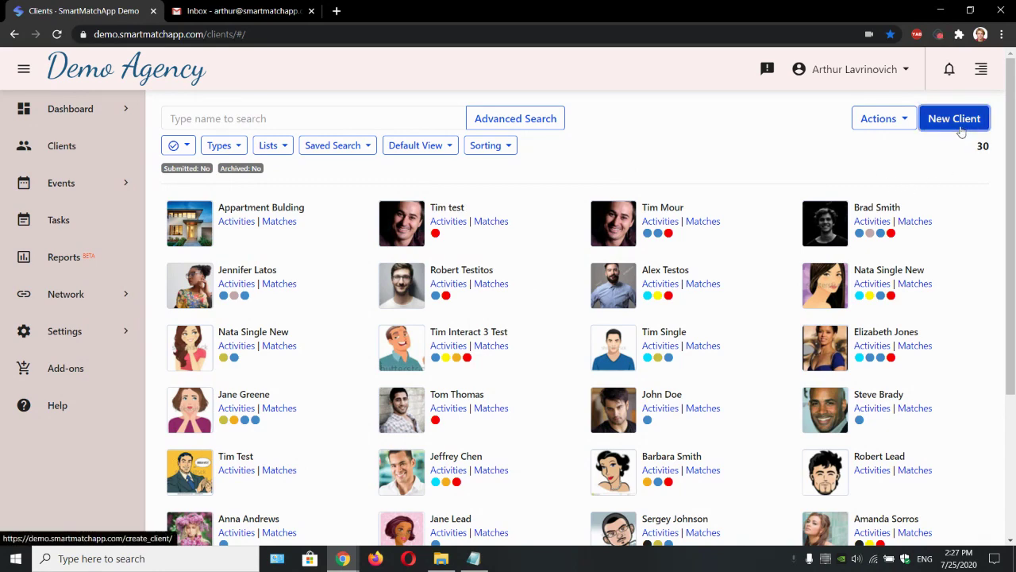
left_click(450, 158)
left_click(457, 242)
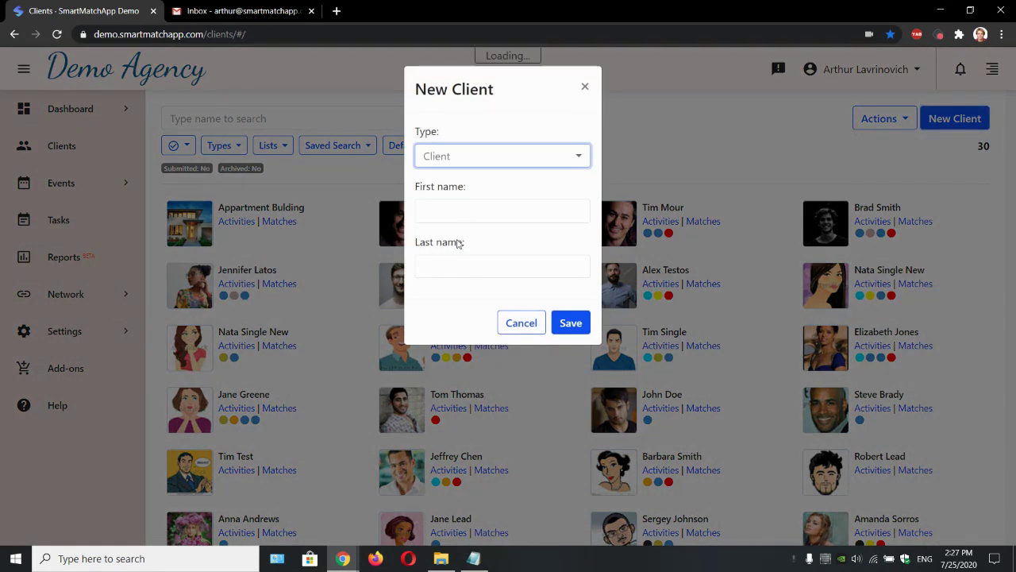
left_click(456, 209)
key("Tab")
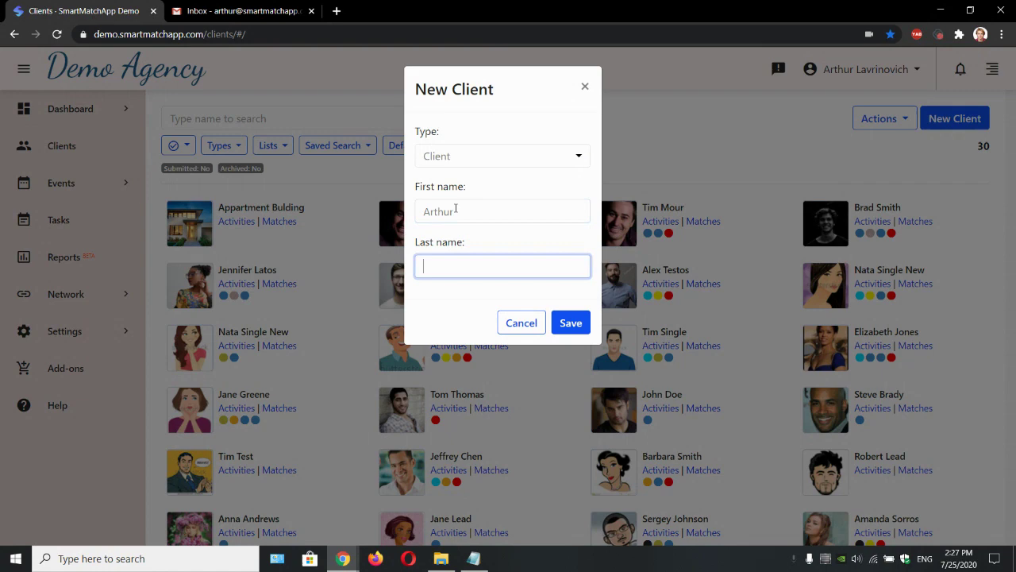
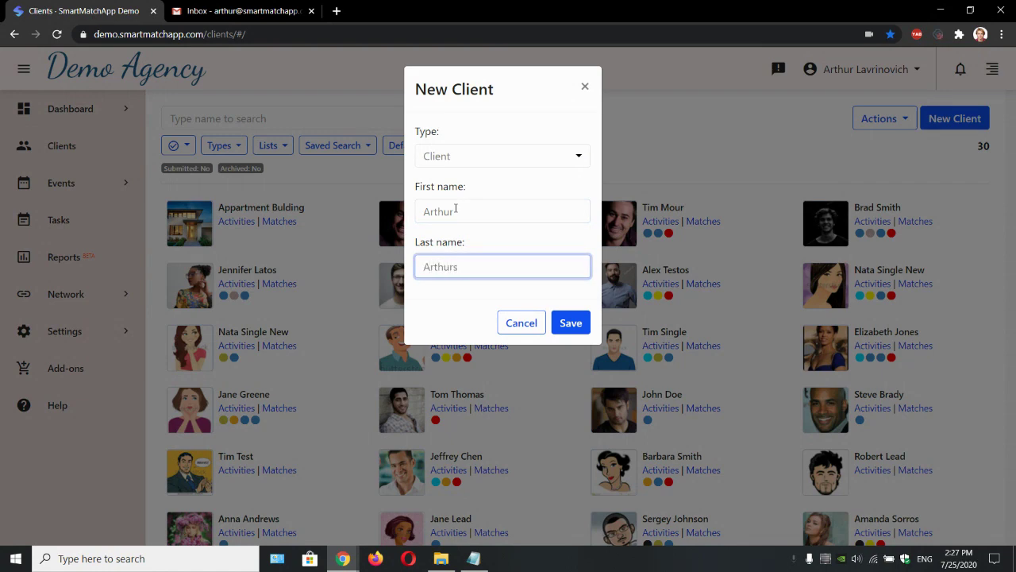
left_click(581, 324)
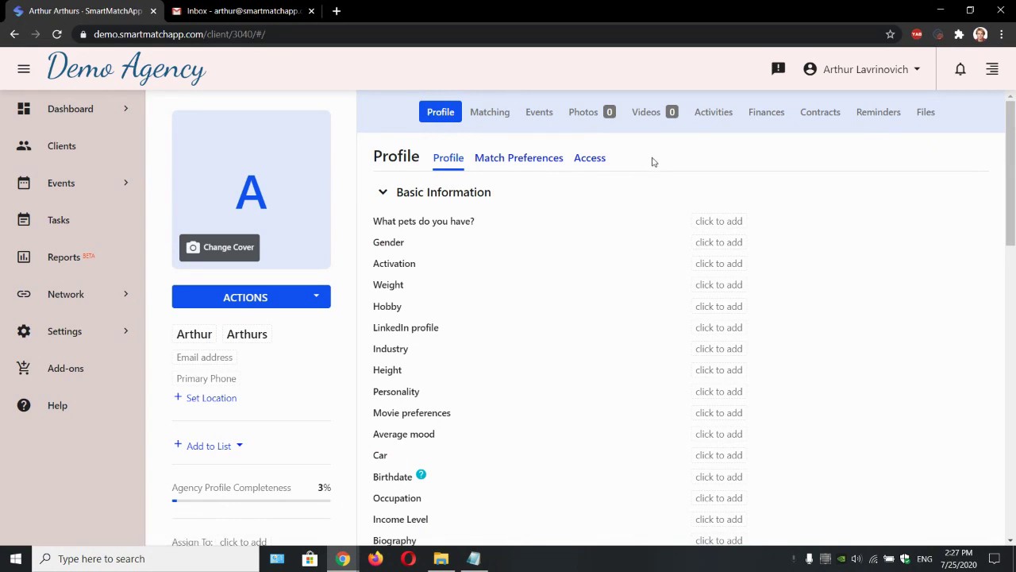
Step: Open the client's Access settings and review the missing-email warning
double_click(602, 158)
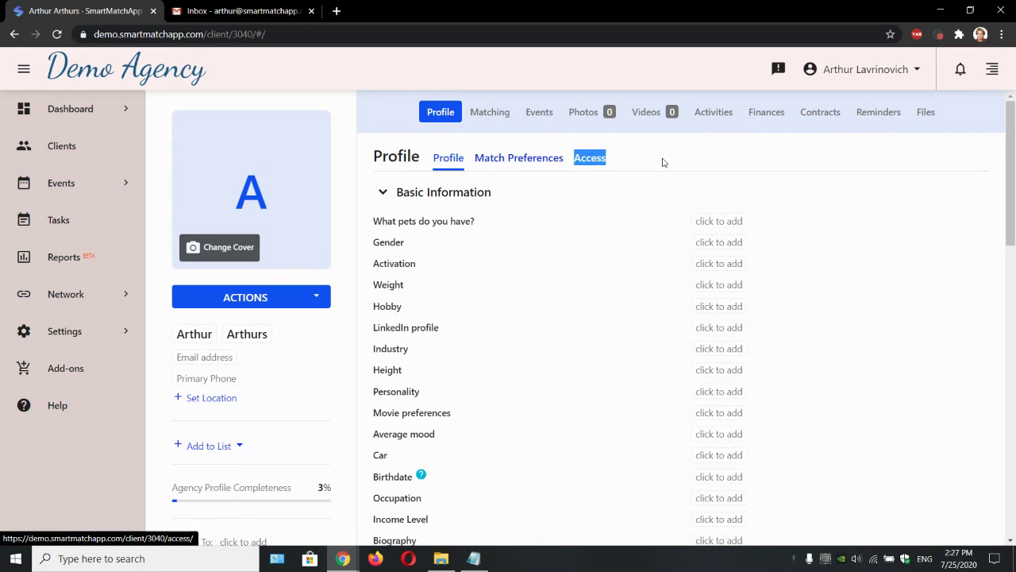
left_click(590, 165)
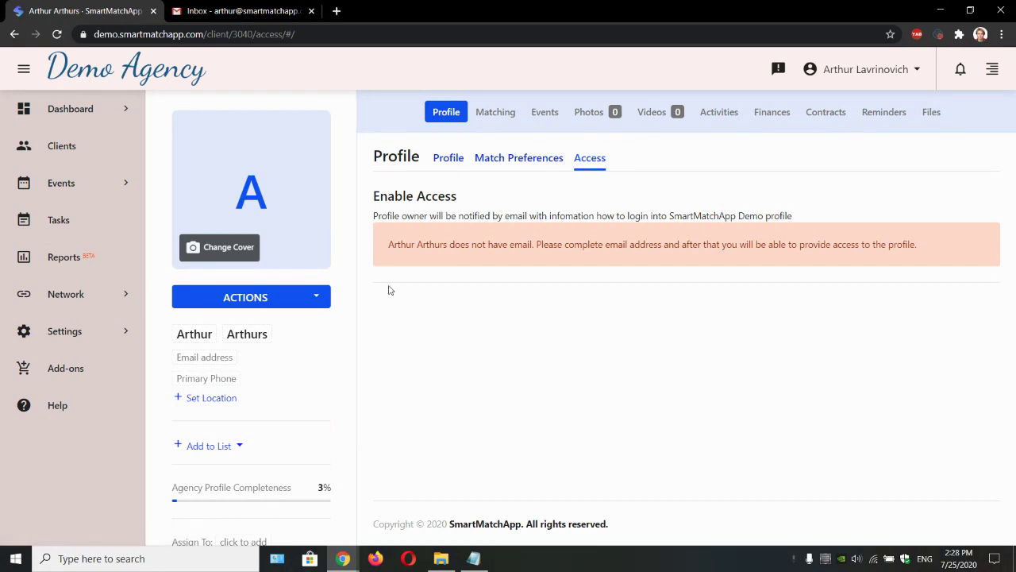
left_click_drag(390, 247, 971, 257)
left_click(971, 257)
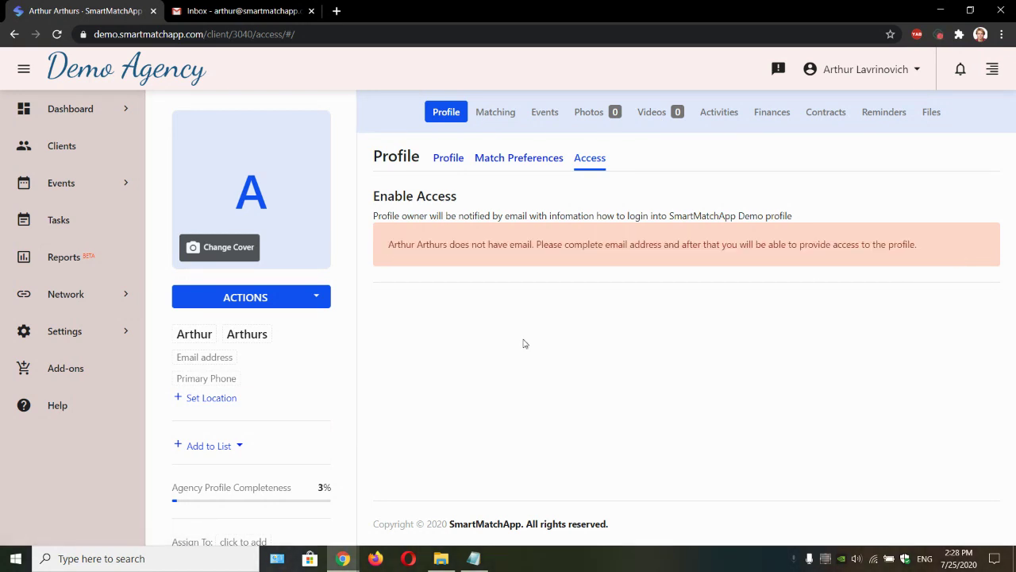
Step: Enter the client's e-mail address in the left profile panel and save it
left_click(226, 359)
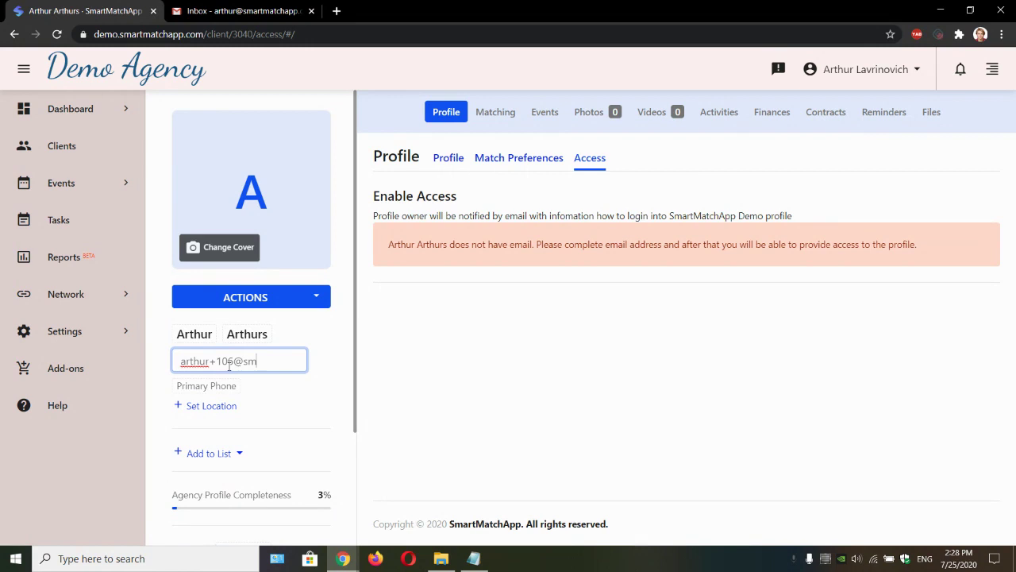
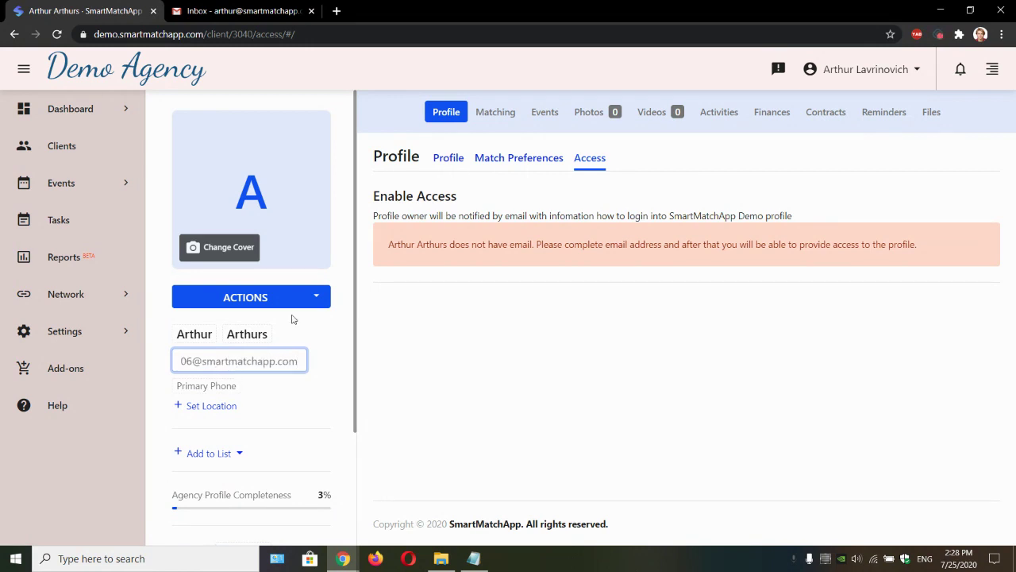
left_click(324, 370)
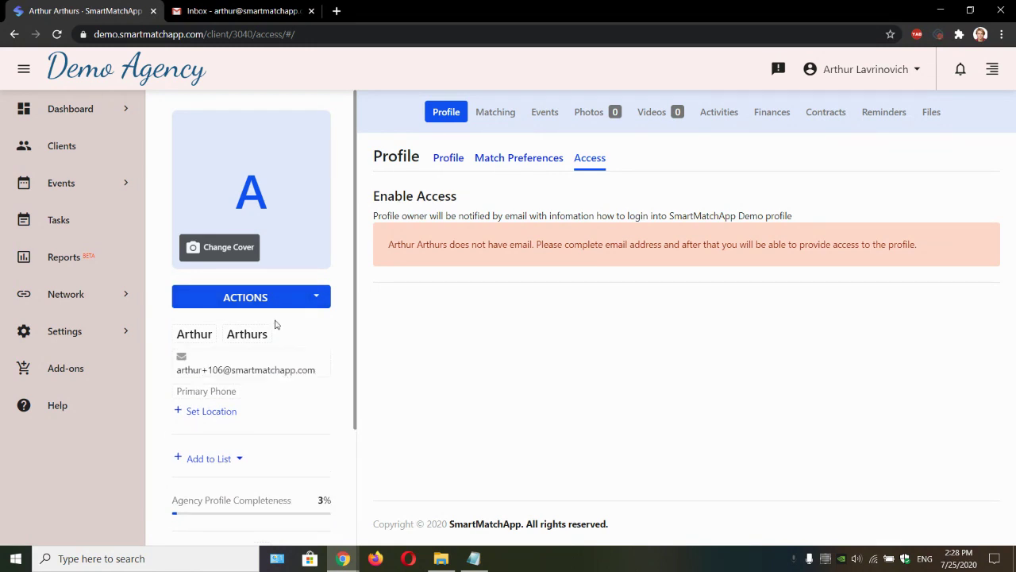
Step: Reload the Access page and start creating the client's login account
left_click(59, 35)
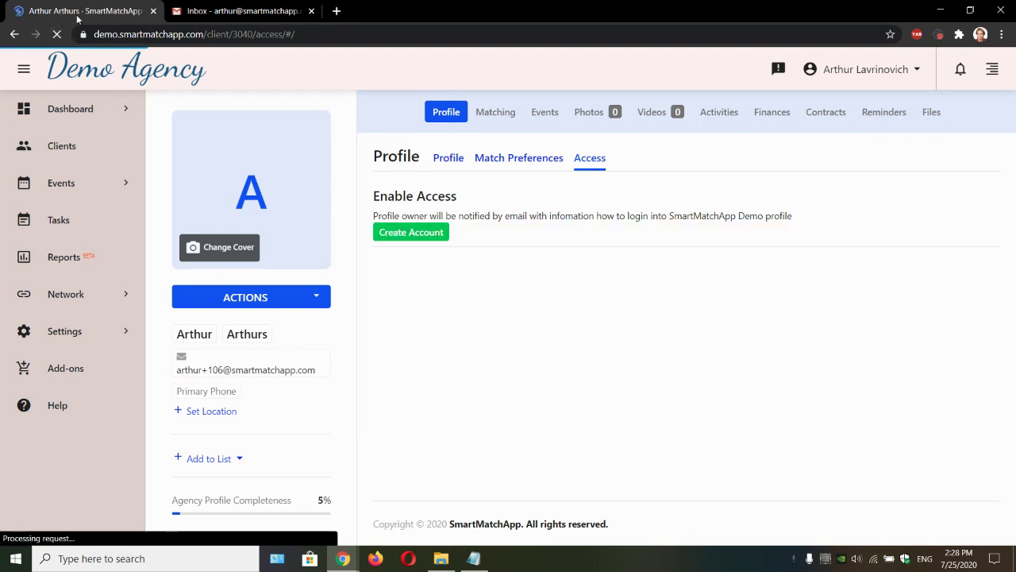
left_click(428, 233)
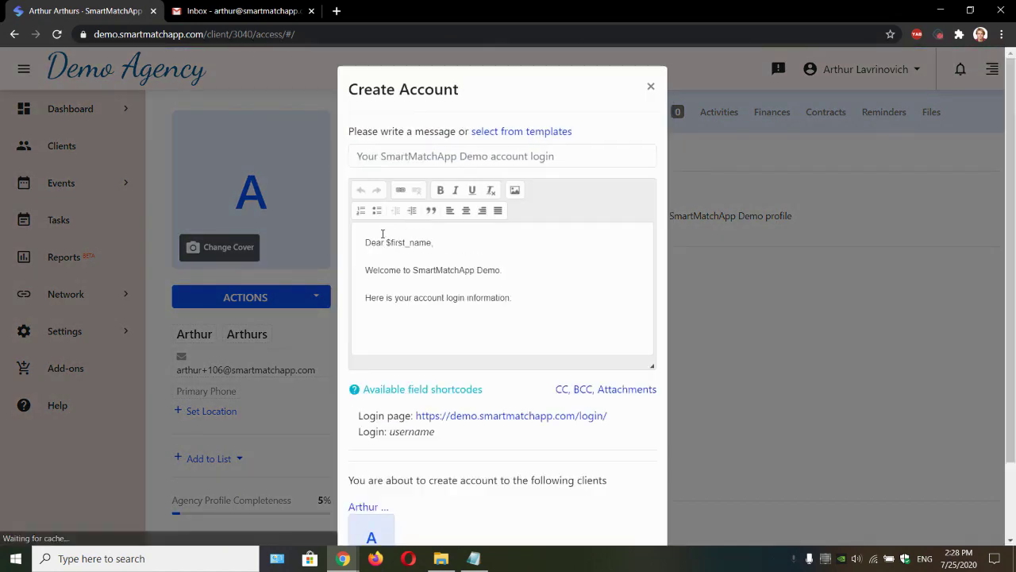
left_click_drag(363, 238, 517, 295)
left_click(524, 305)
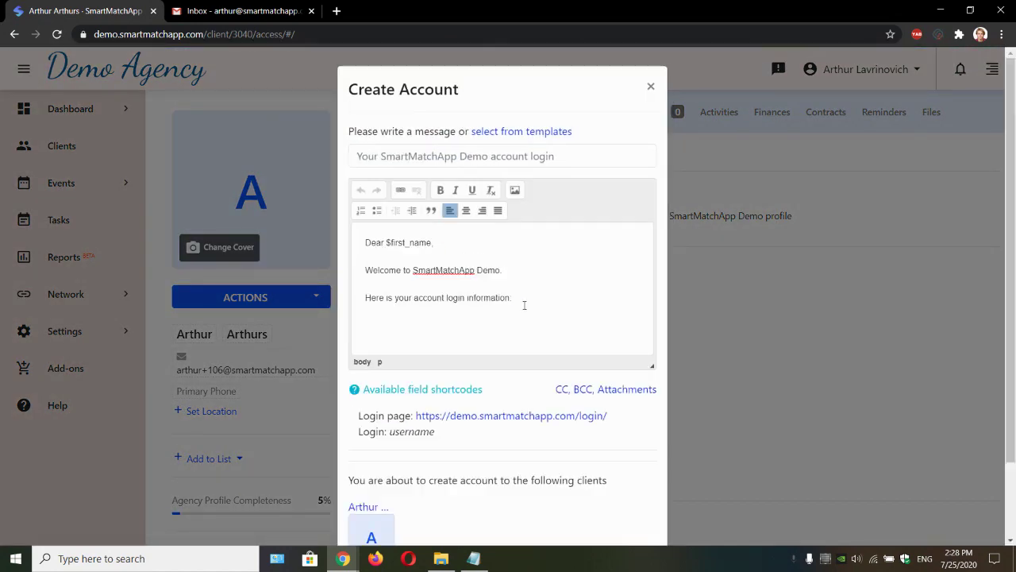
Step: Keep the default invitation message without a template and send the access e-mail
left_click(540, 133)
left_click(540, 156)
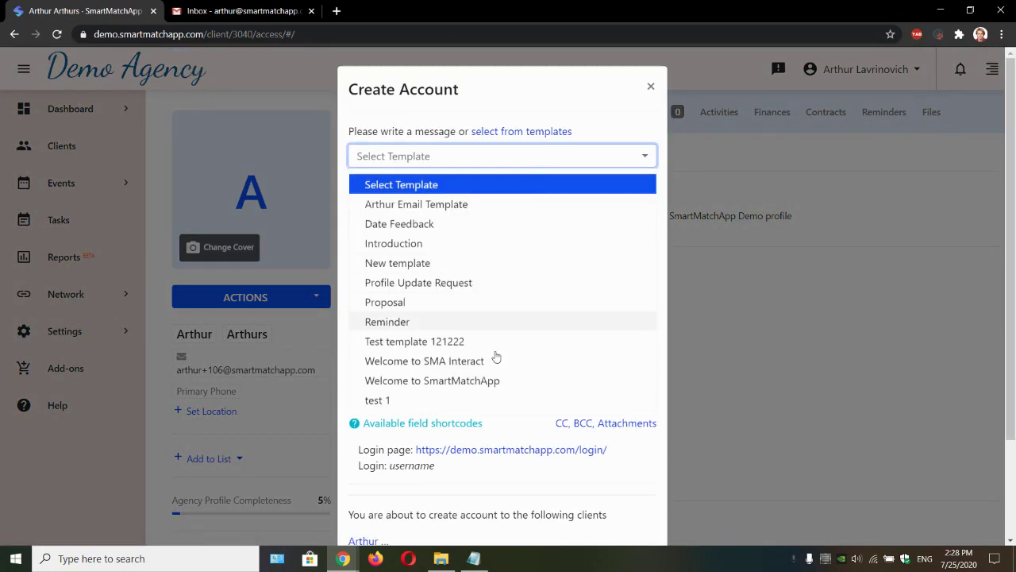
left_click(514, 159)
scroll(603, 397, "down", 3)
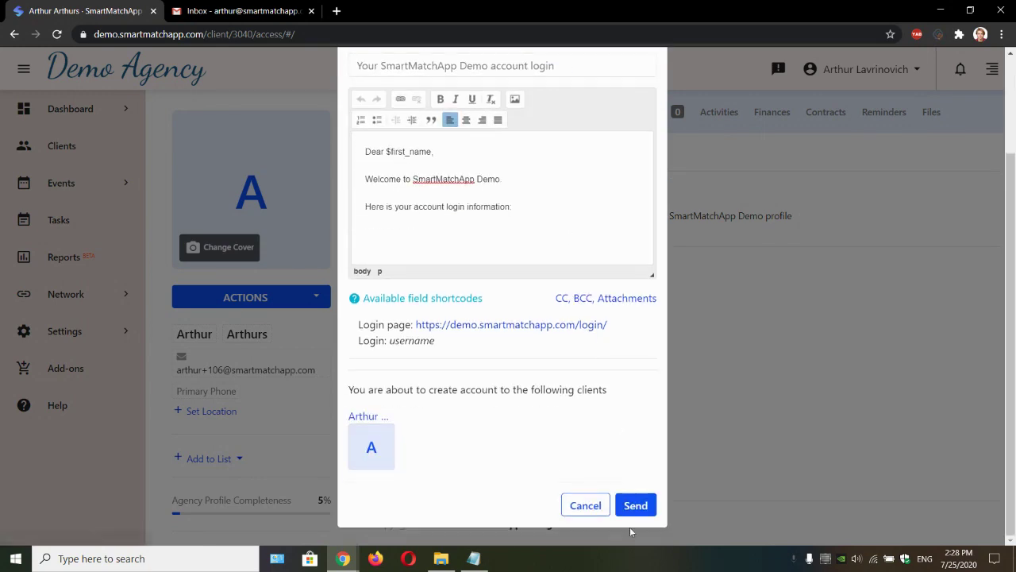
left_click(635, 507)
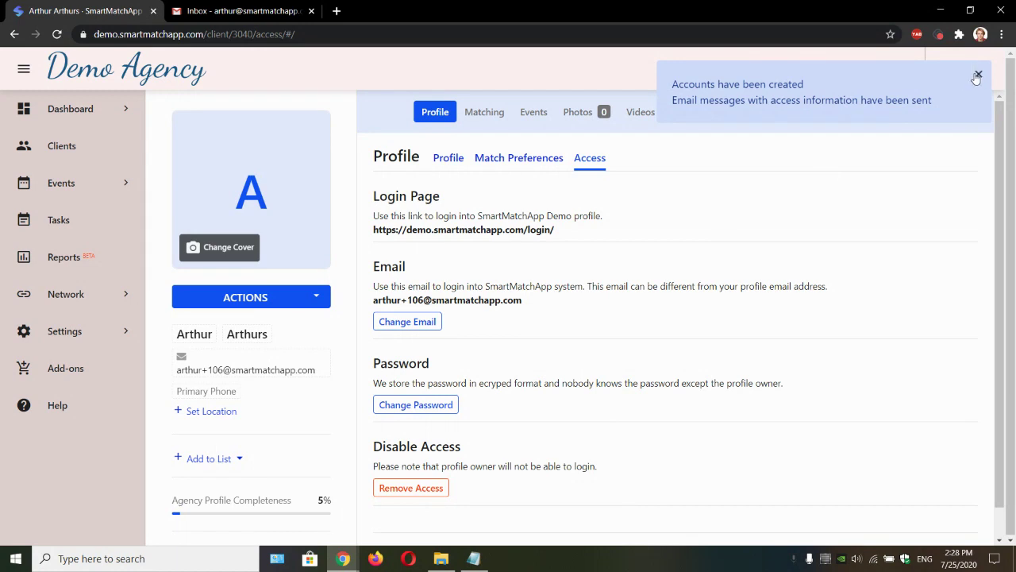
left_click(979, 74)
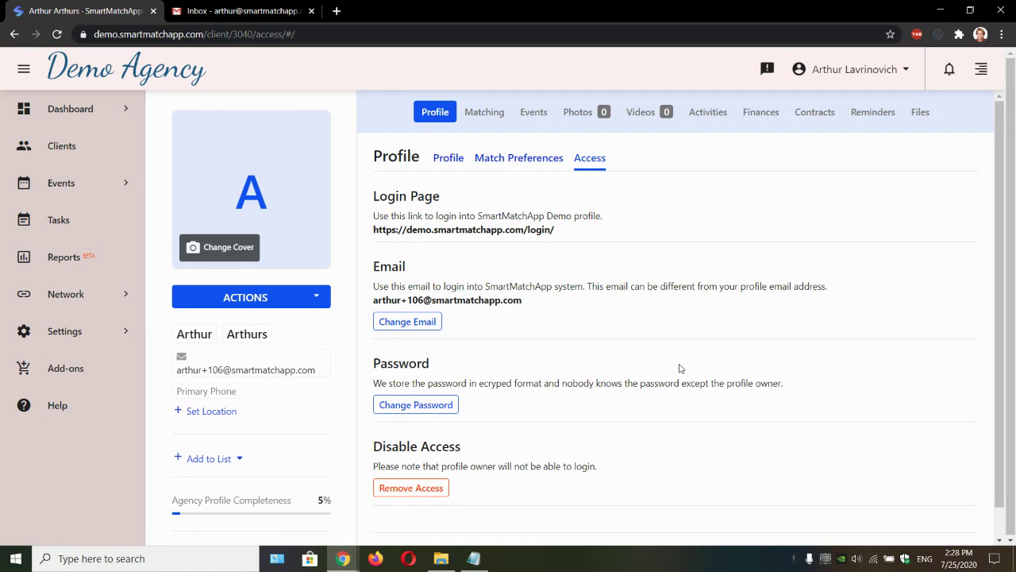
Step: In Gmail, open the new account-login e-mail and locate its login link
left_click(274, 12)
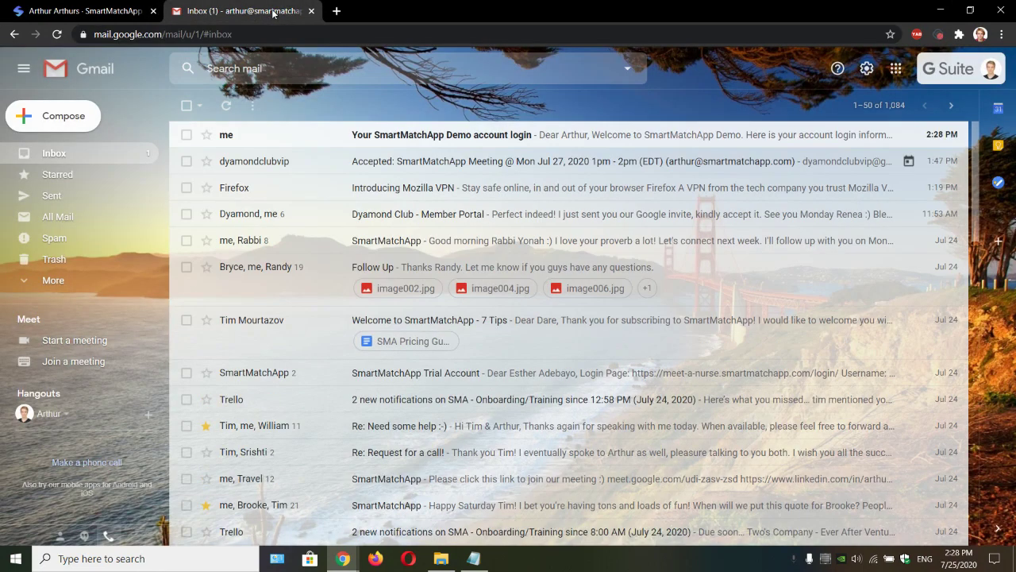
left_click(510, 135)
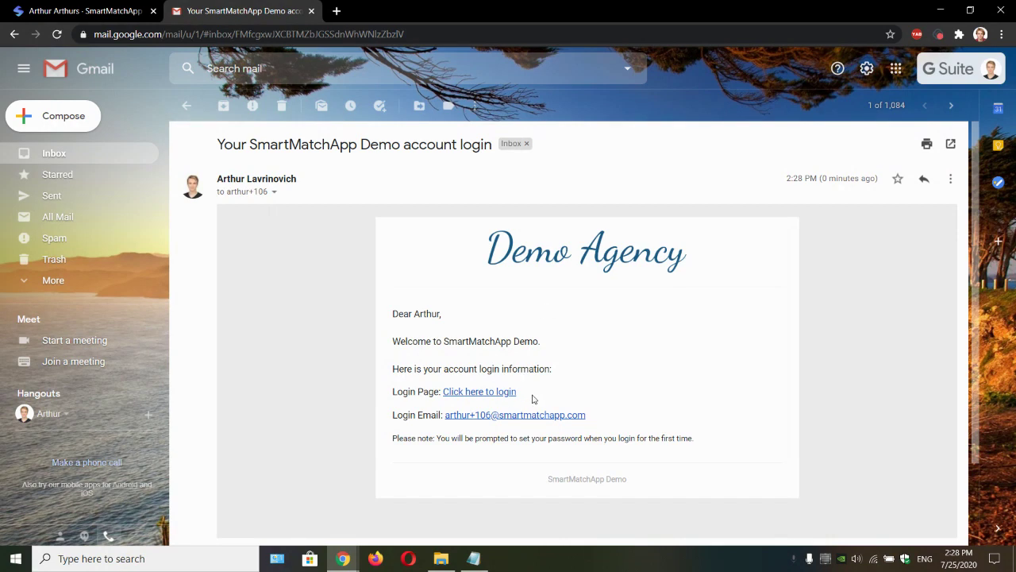
left_click_drag(534, 399, 442, 397)
Step: Return to SmartMatchApp and log out of the agency account
key("ctrl+Page_Up")
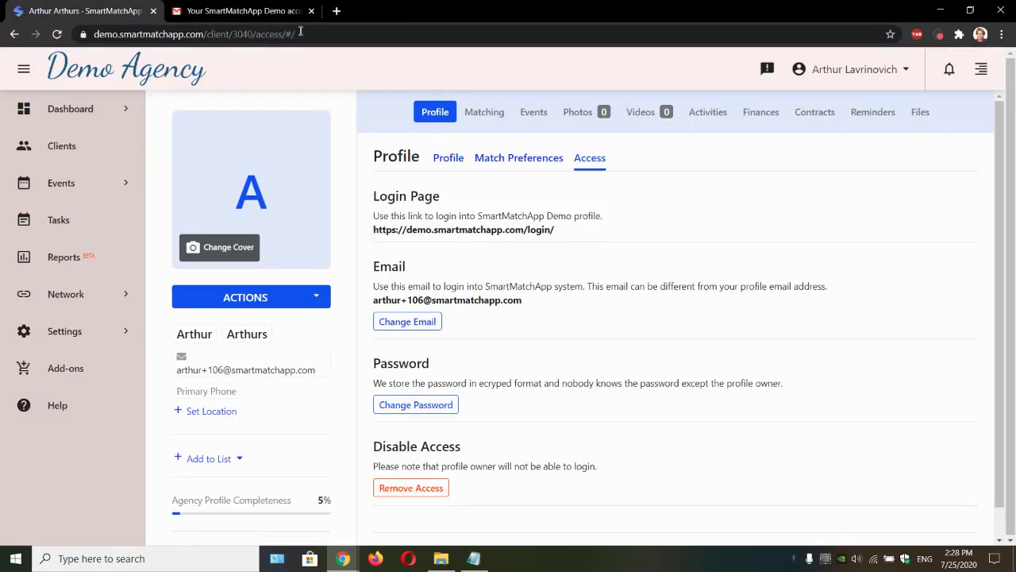
left_click(831, 70)
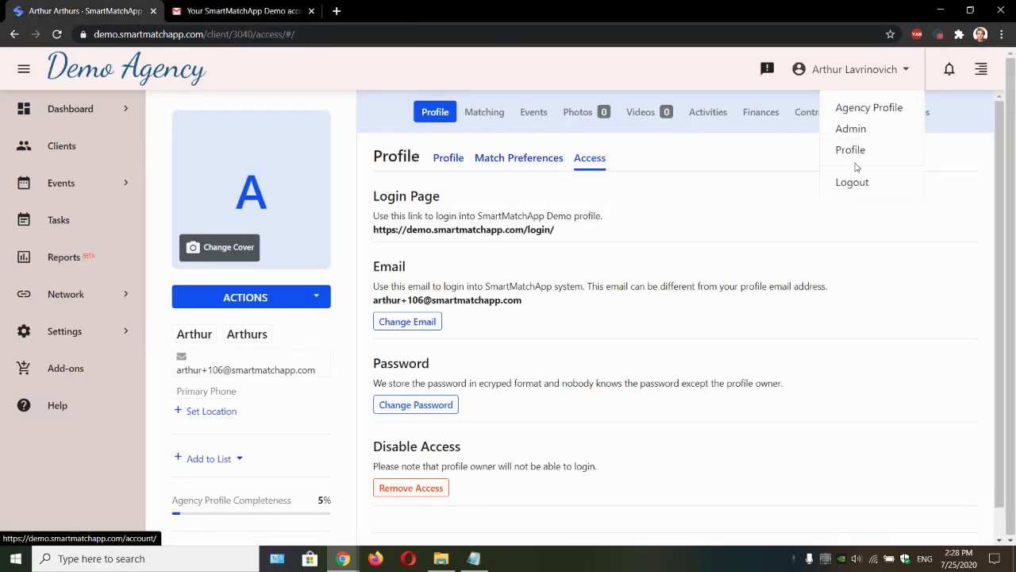
left_click(869, 182)
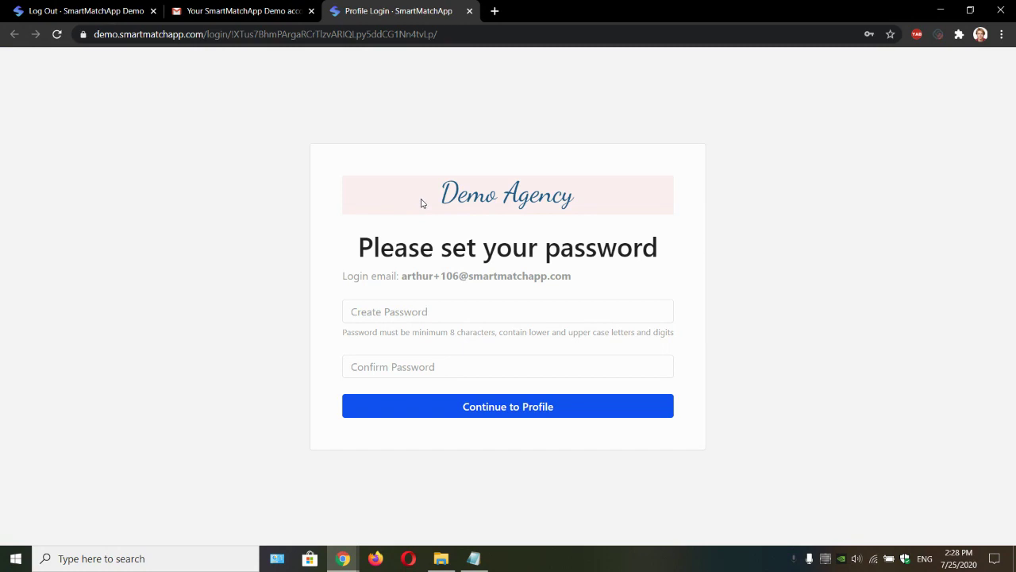
Step: Create and confirm the client's login password, continue to the profile, and dismiss Chrome's prompt
left_click(549, 315)
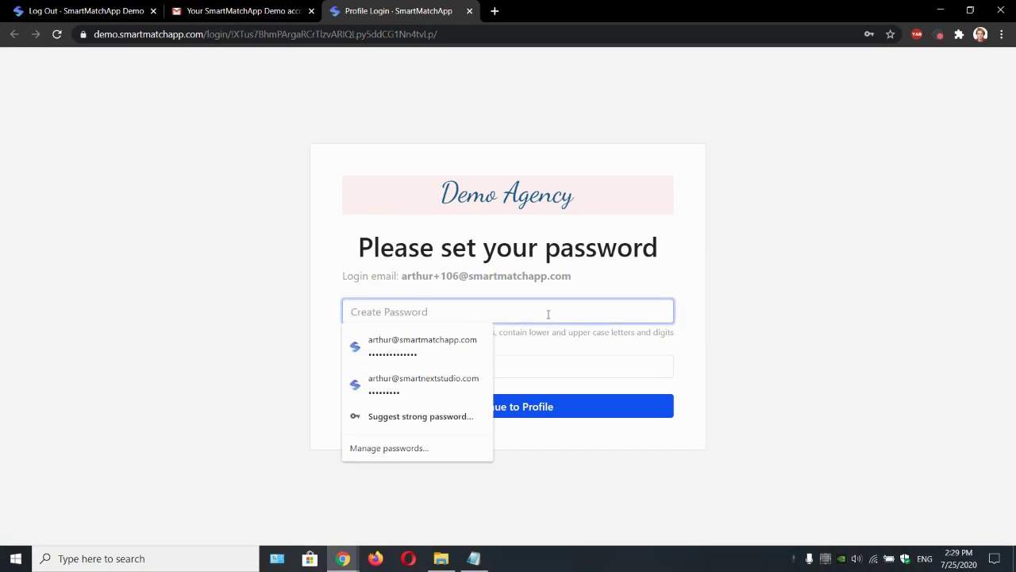
type("••")
key("Tab")
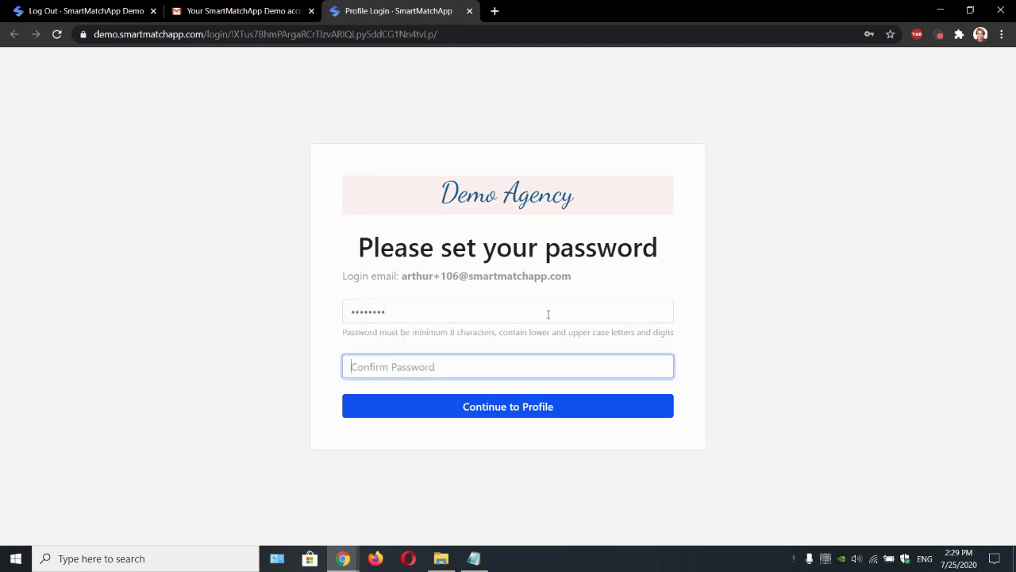
type("••")
left_click(596, 204)
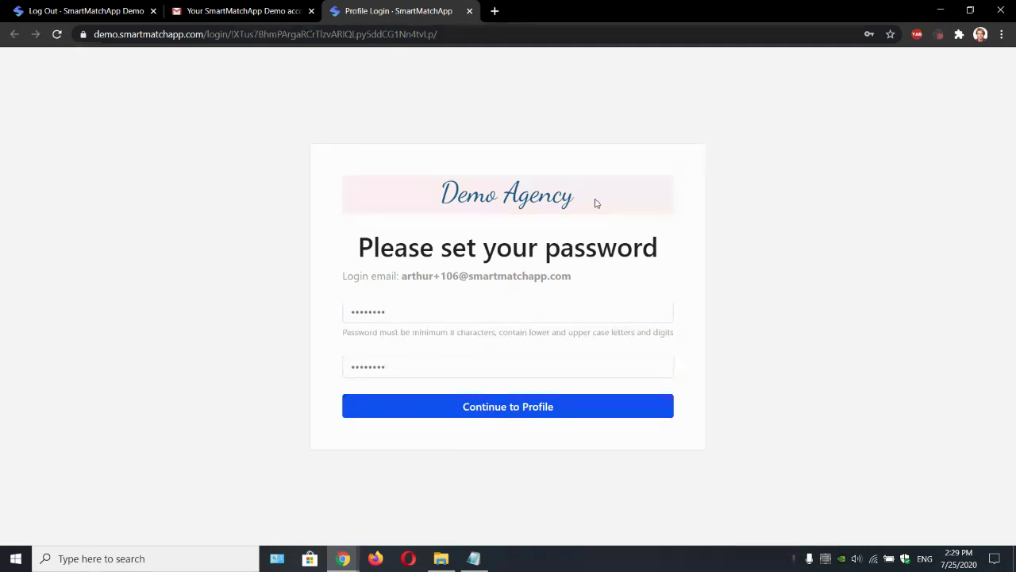
left_click(569, 413)
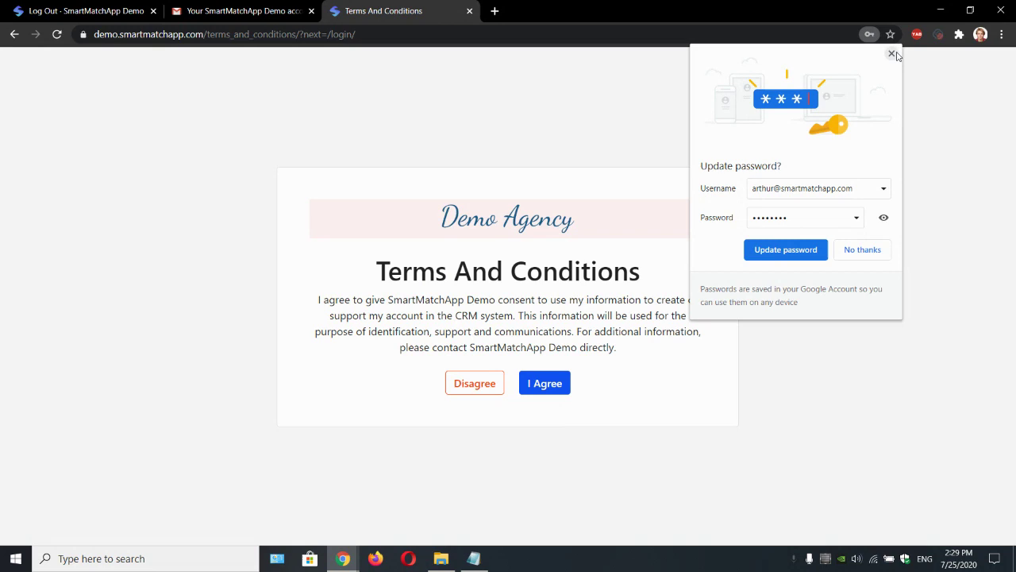
left_click(892, 53)
Step: Review the Terms and Conditions and accept them with I Agree
left_click_drag(385, 277, 644, 279)
left_click(644, 283)
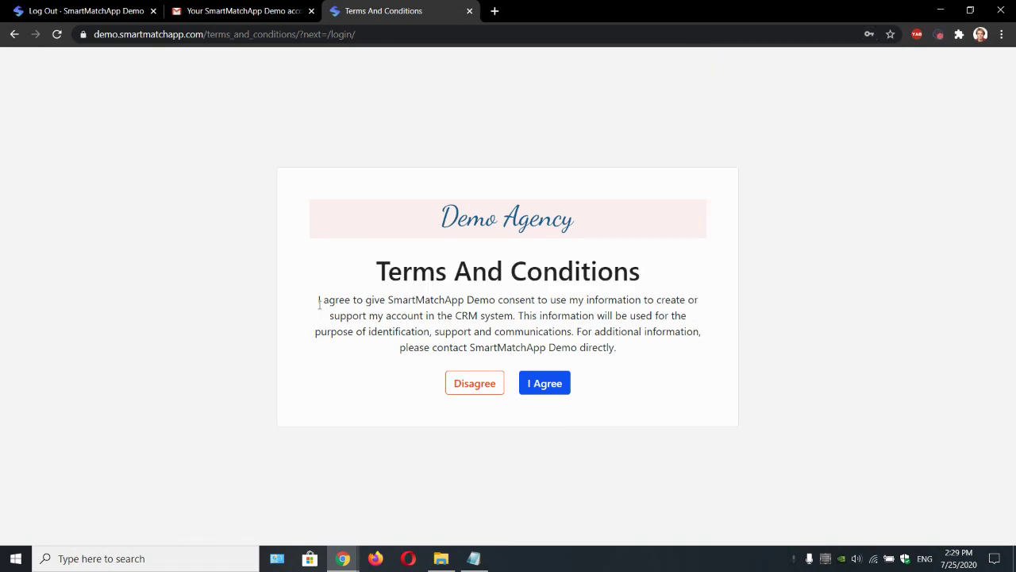
left_click_drag(316, 307, 638, 347)
left_click(641, 353)
left_click(547, 387)
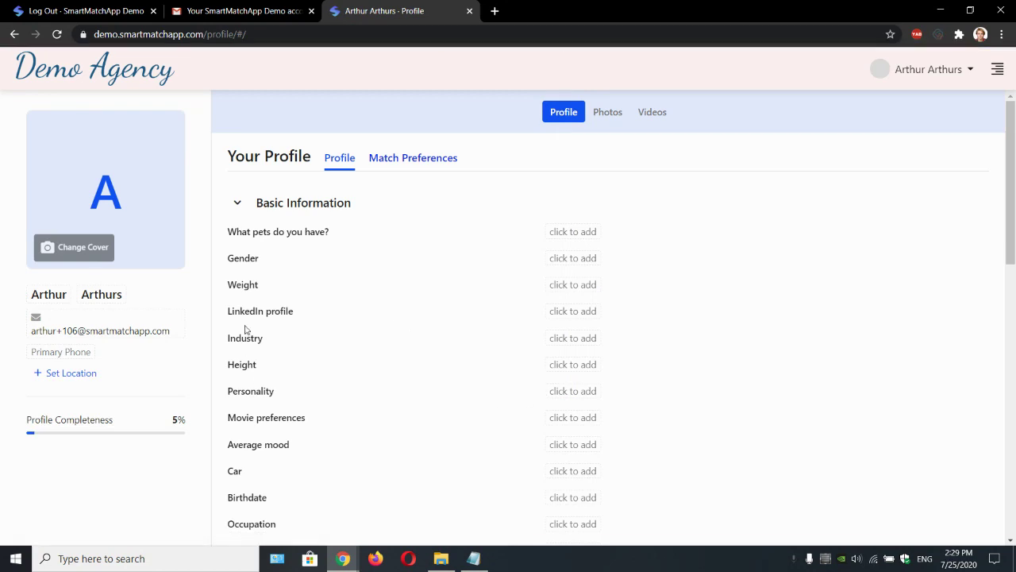
Step: Set the client's pets answer to Dog and Cat
left_click_drag(1012, 171, 1014, 170)
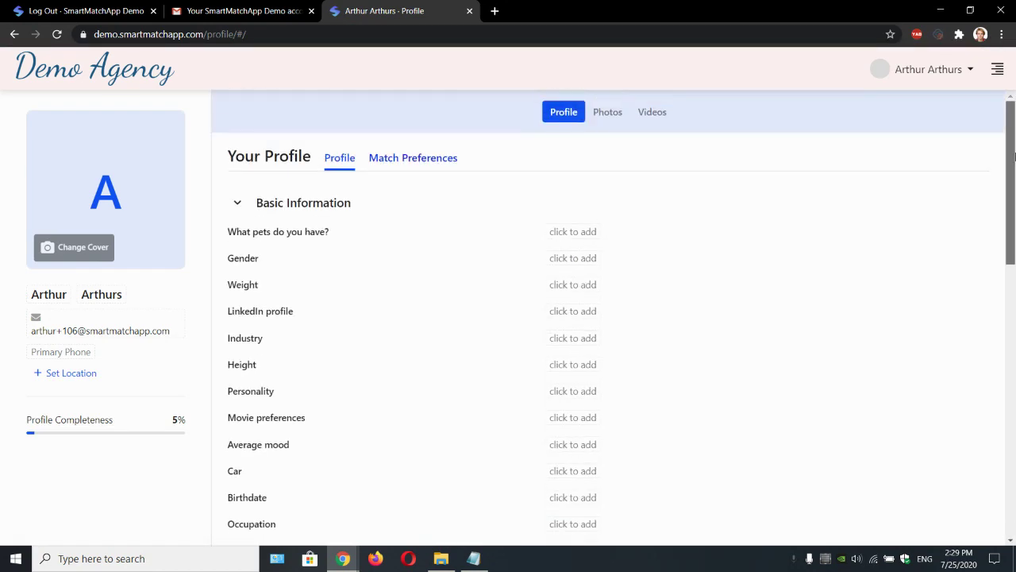
left_click_drag(69, 72, 317, 89)
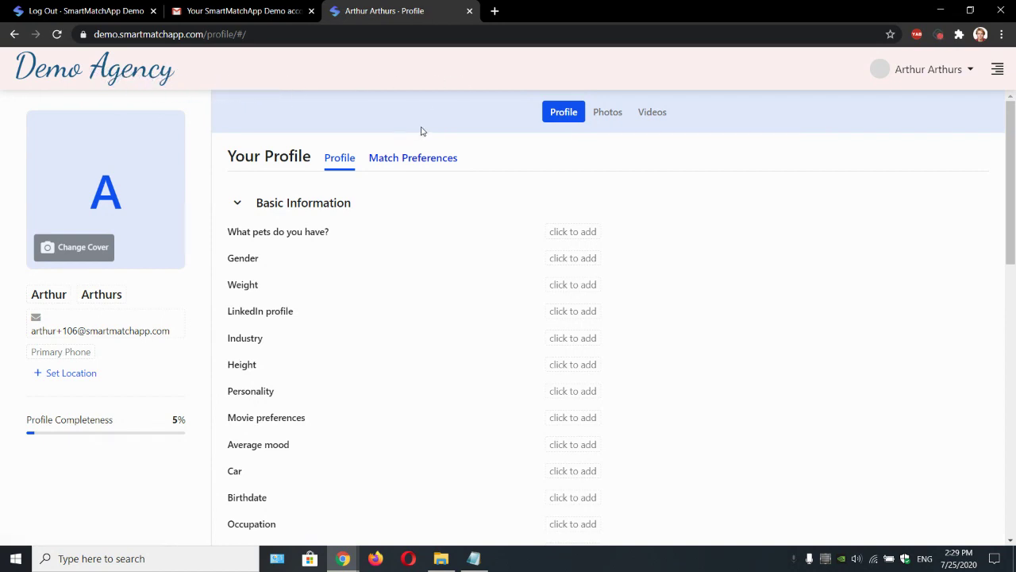
left_click(565, 232)
left_click(588, 238)
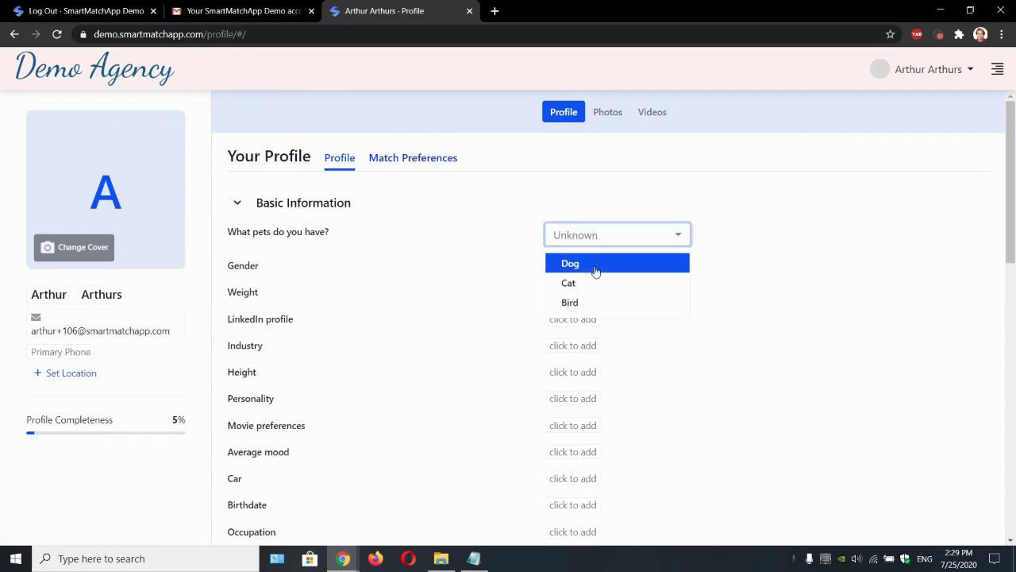
left_click(595, 263)
left_click(591, 283)
left_click(563, 186)
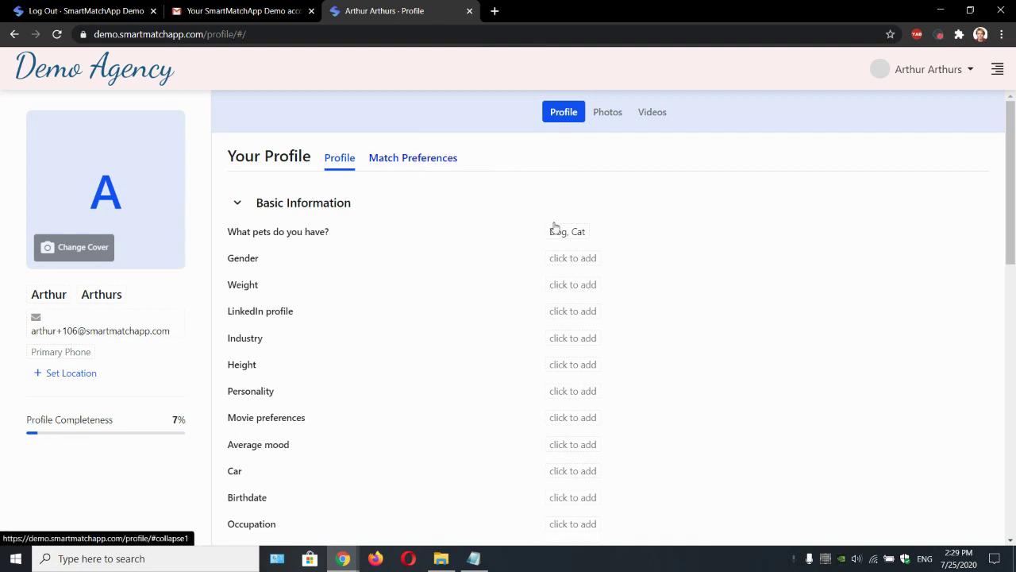
Step: Set the Gender answer to Female
left_click(571, 258)
left_click(585, 262)
left_click(596, 309)
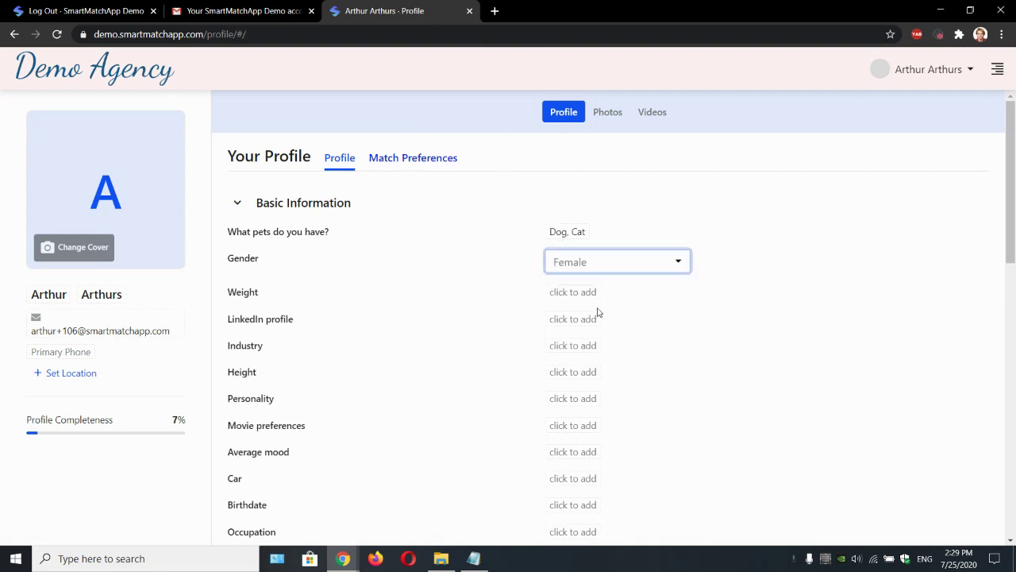
left_click(513, 164)
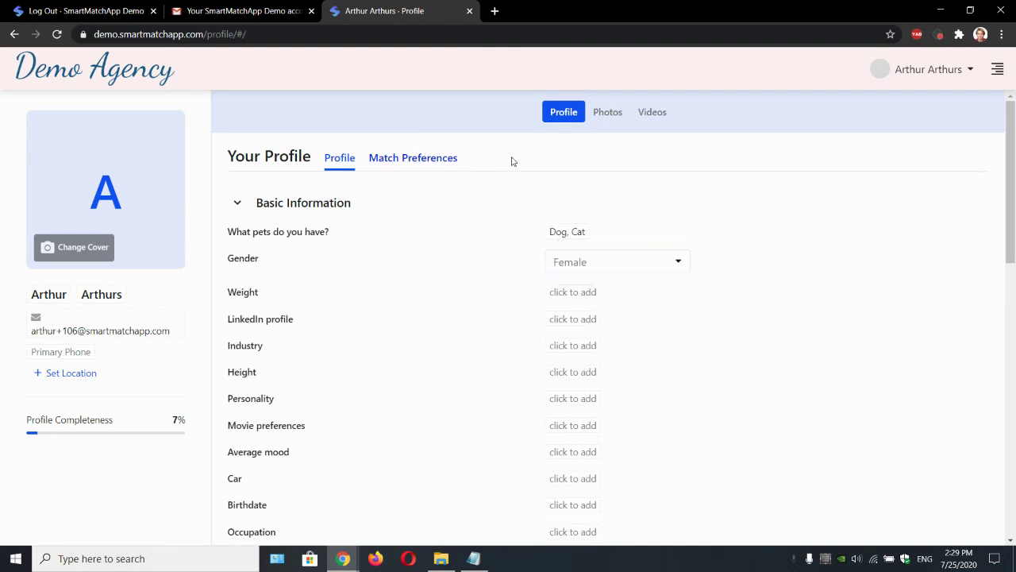
Step: Under Match Preferences, set My Day to Good and Best
left_click(423, 159)
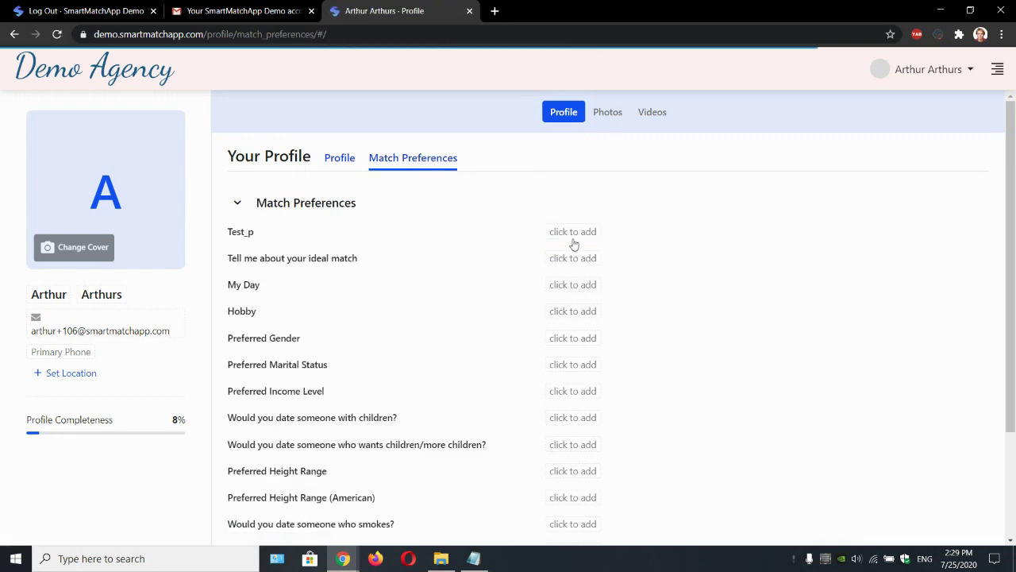
left_click(582, 287)
left_click(586, 292)
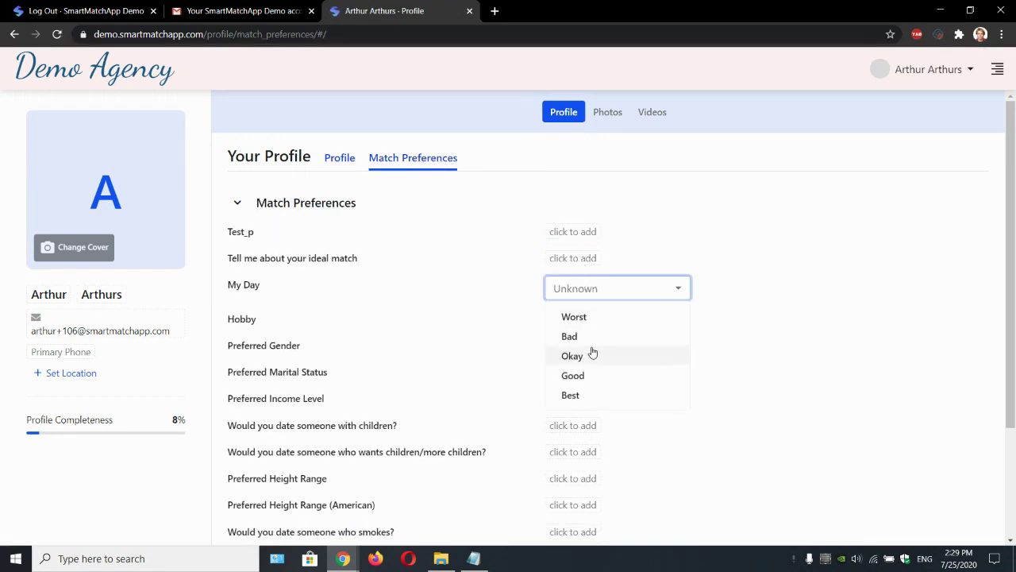
left_click(586, 380)
left_click(579, 394)
left_click(534, 160)
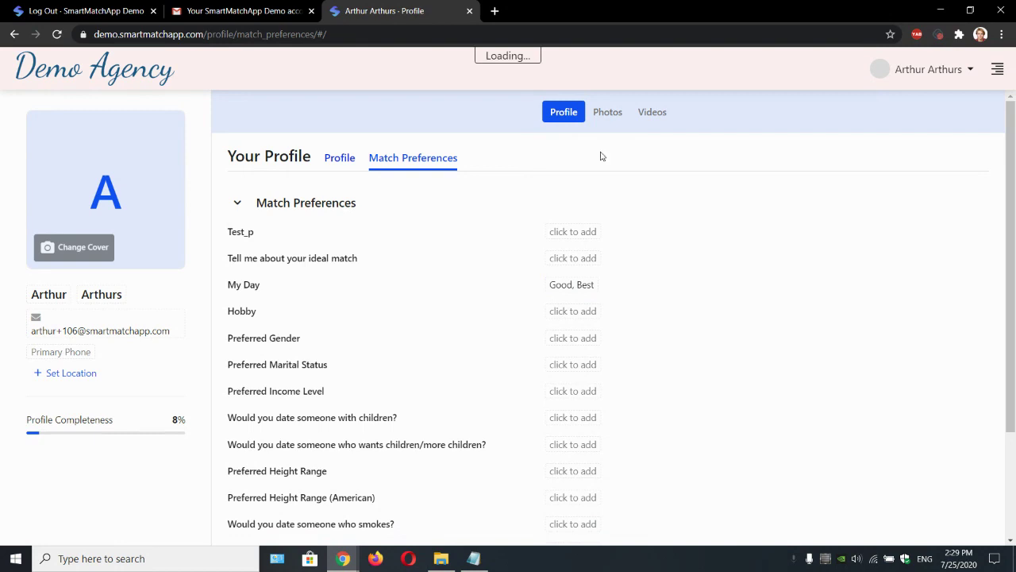
Step: Upload the man-in-black-suit jpg from Downloads as the profile's cover image
left_click(618, 116)
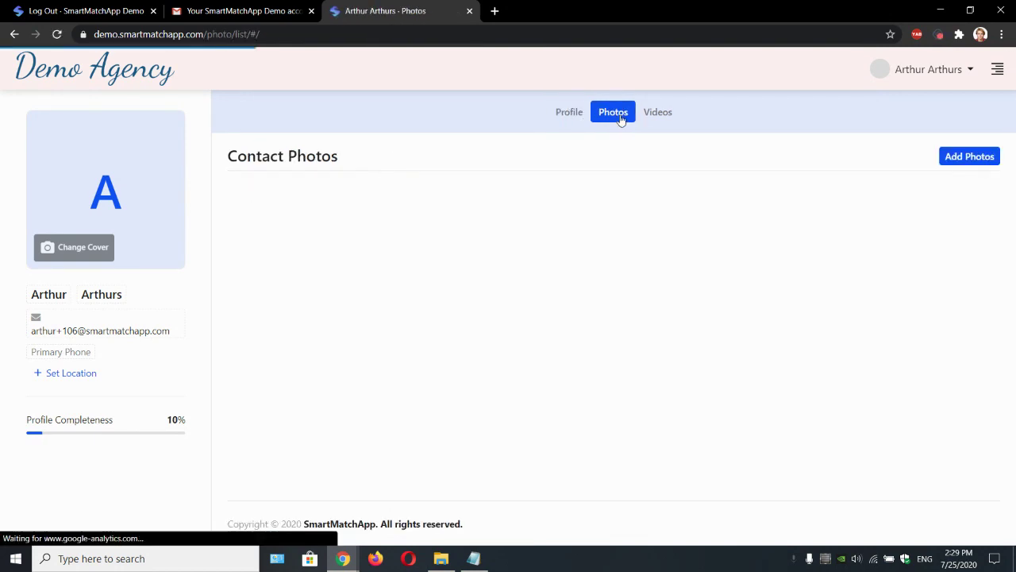
left_click(649, 117)
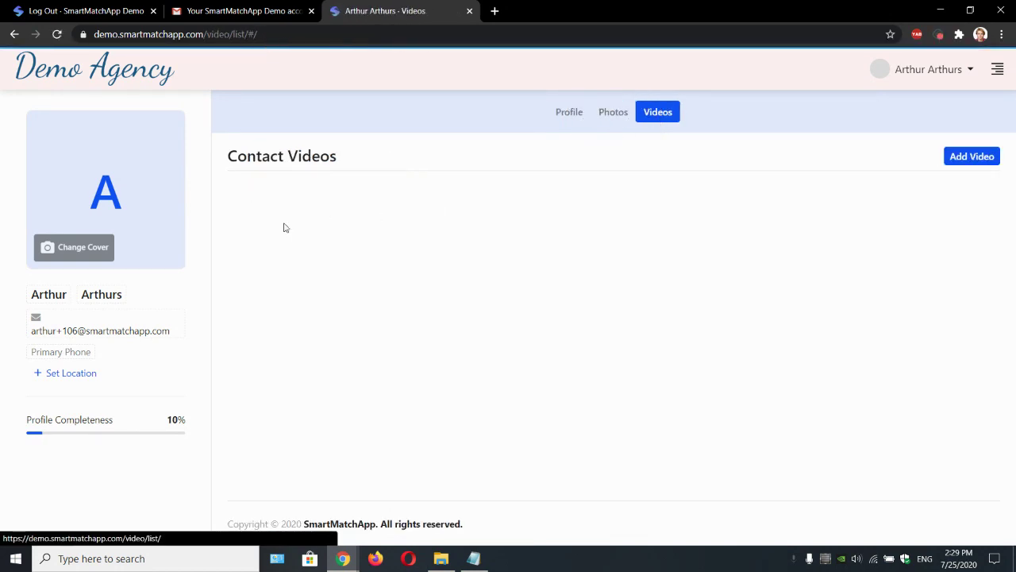
left_click(104, 252)
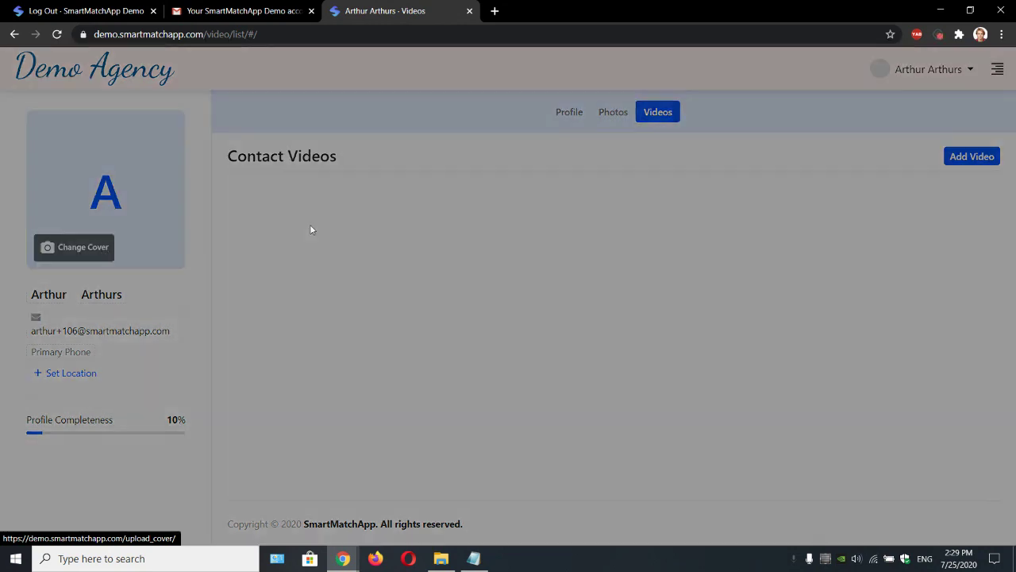
left_click(508, 167)
left_click(709, 227)
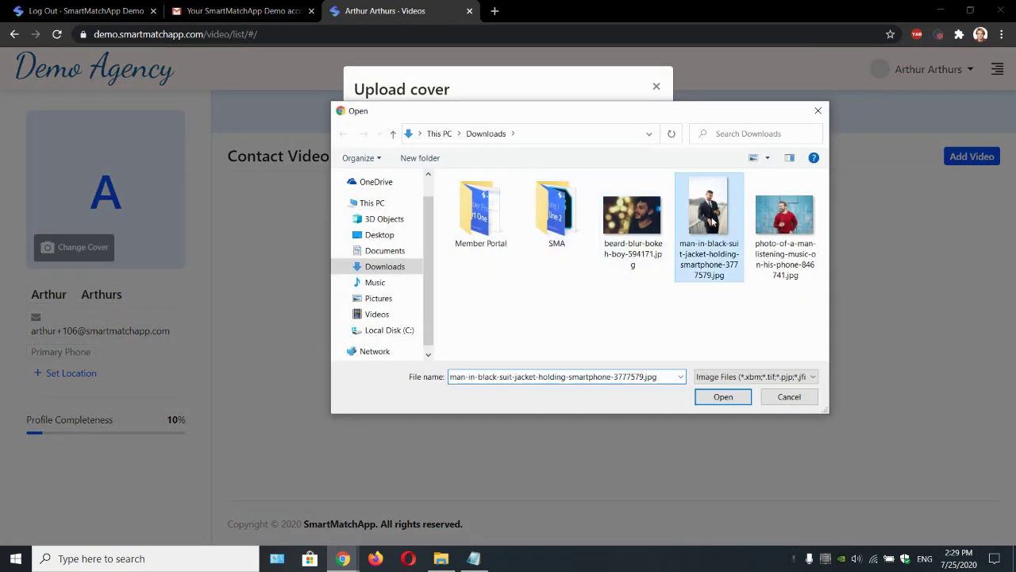
left_click(722, 396)
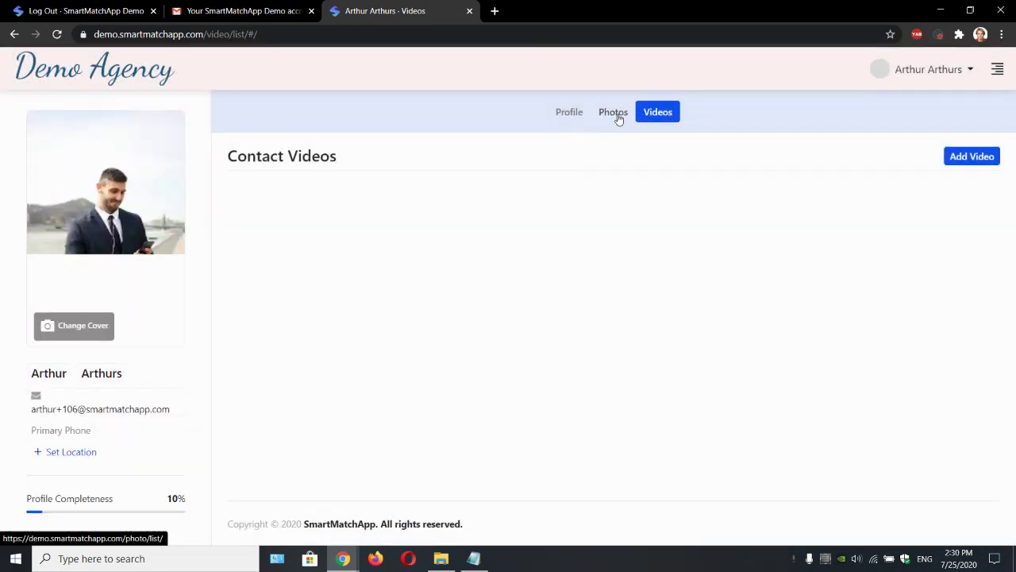
Step: Start adding a video, then close the Add Video window without uploading
left_click(957, 163)
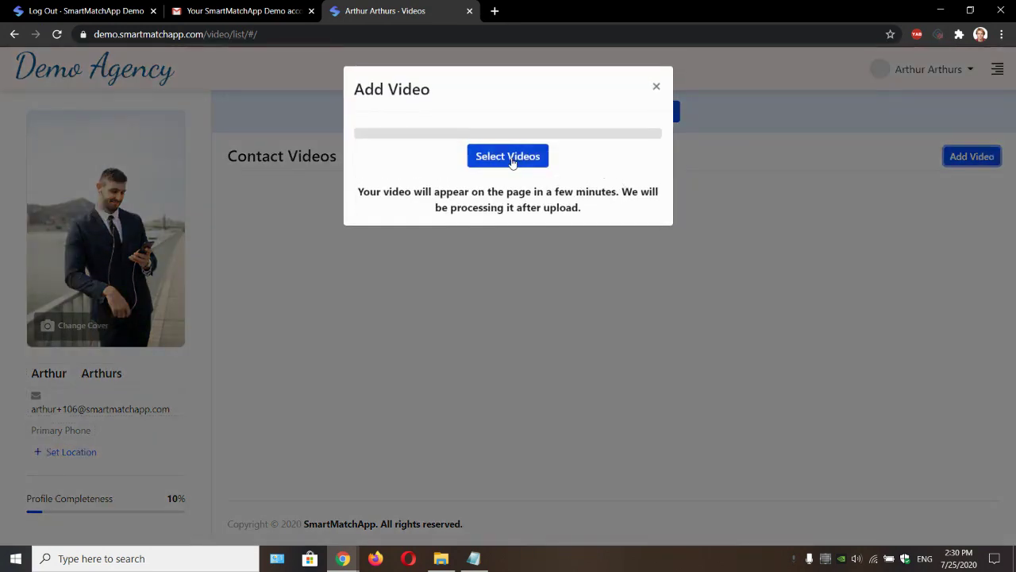
left_click(516, 157)
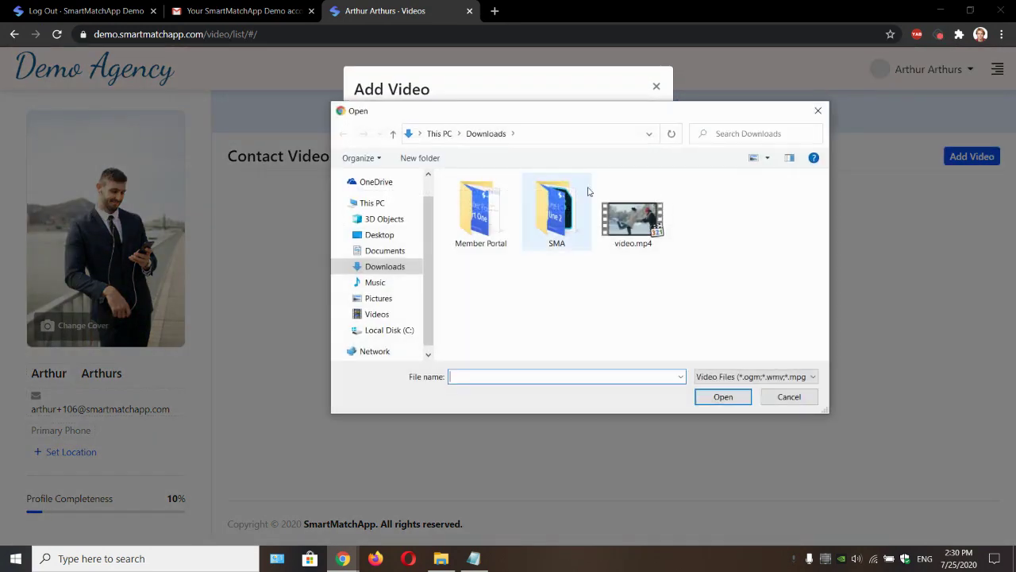
double_click(629, 219)
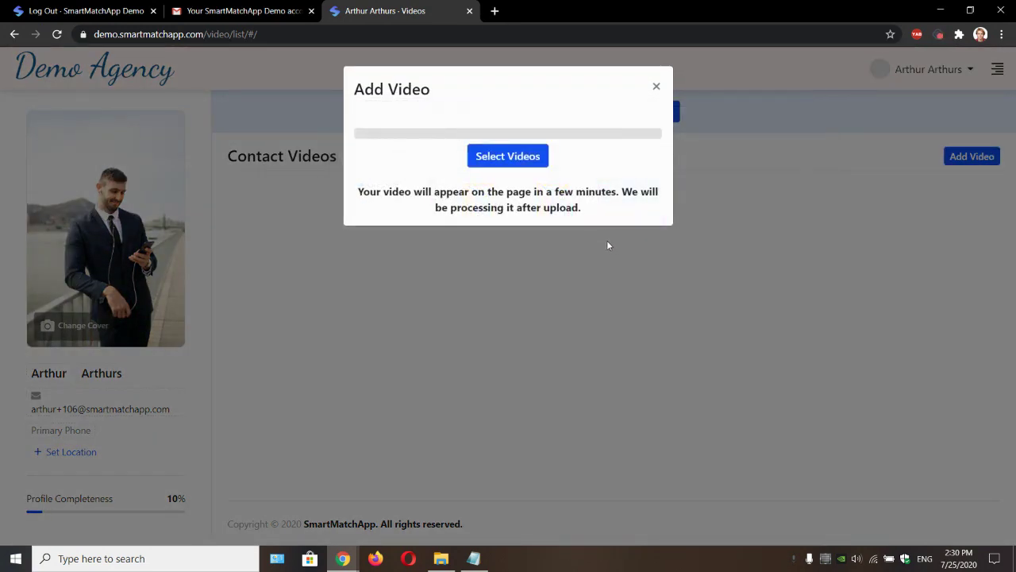
left_click(656, 89)
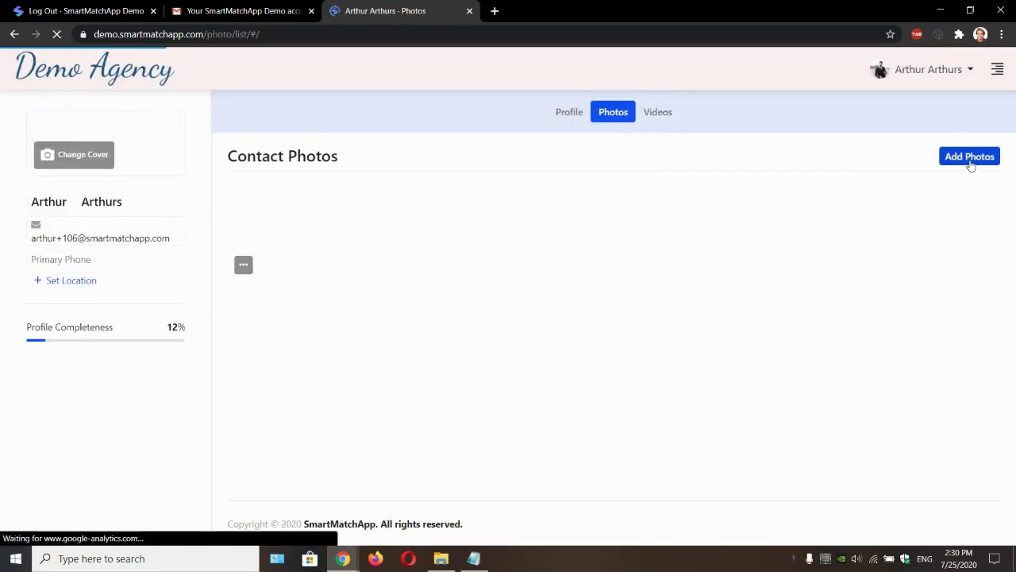
Step: Add the beard-blur-bokeh and man-in-red photos to Contact Photos
left_click(970, 159)
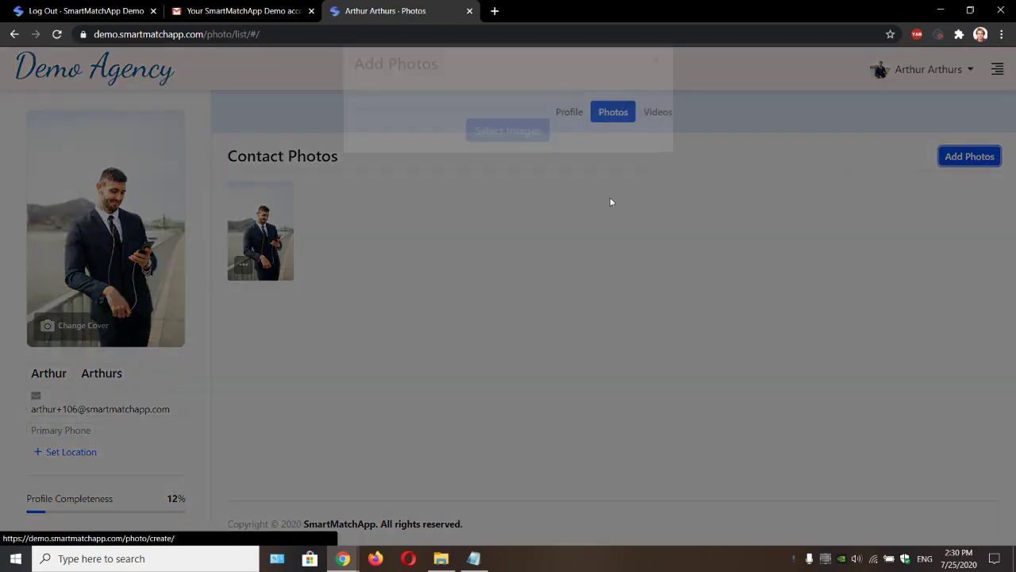
left_click(540, 166)
left_click(633, 218)
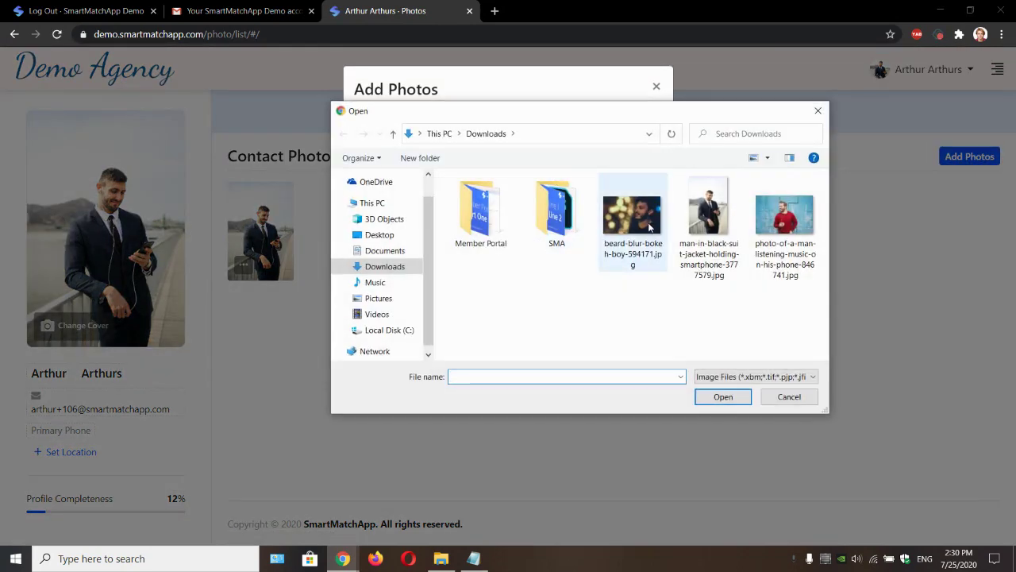
left_click(770, 250, "ctrl")
left_click(723, 398)
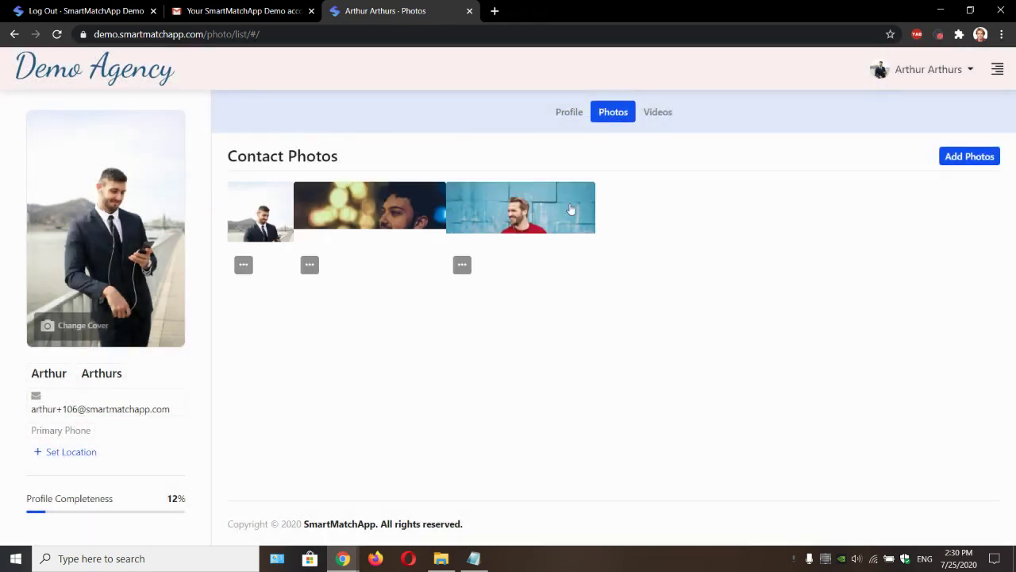
Step: Upload video.mp4 to Contact Videos
left_click(652, 118)
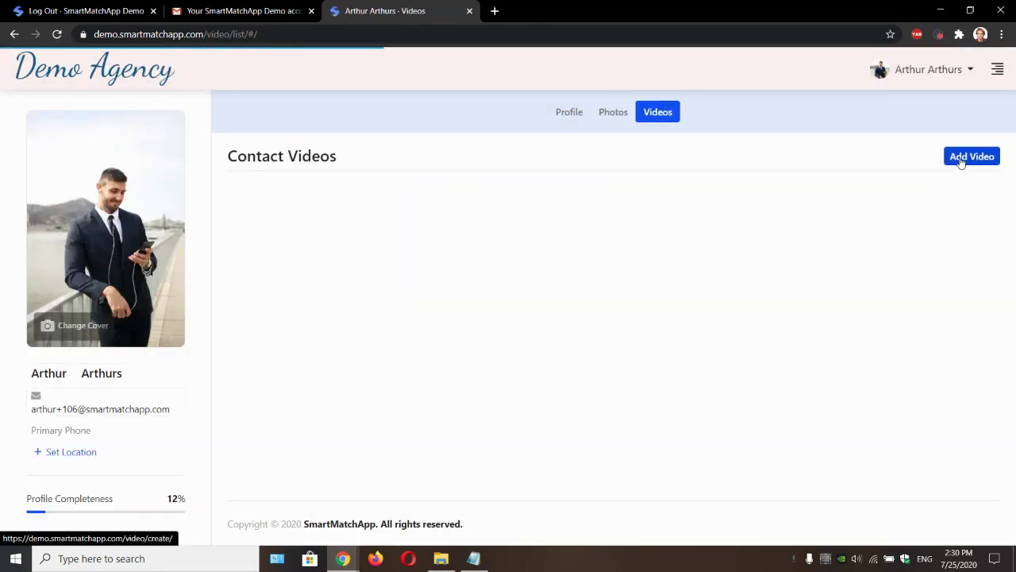
left_click(957, 158)
left_click(508, 155)
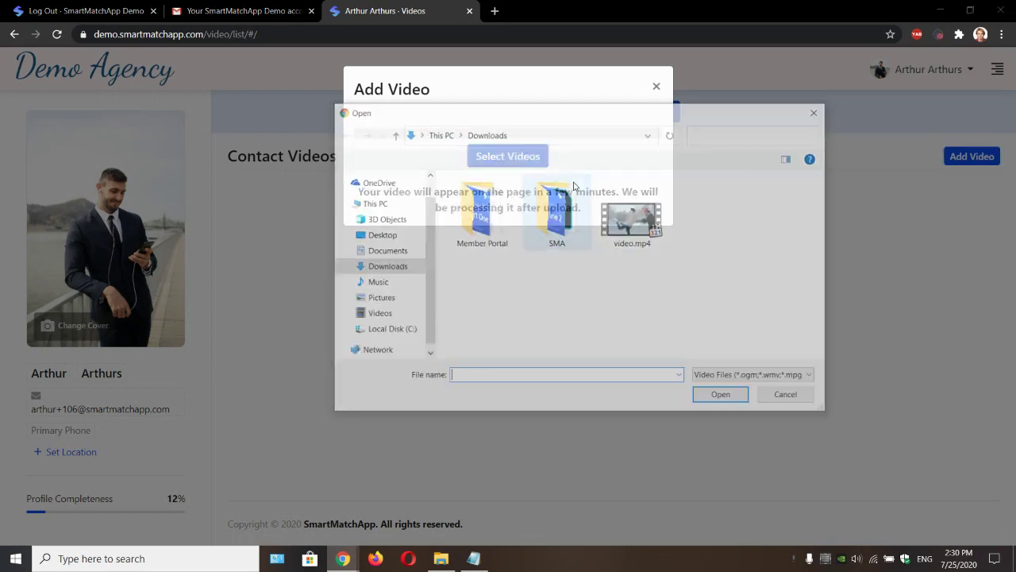
double_click(612, 209)
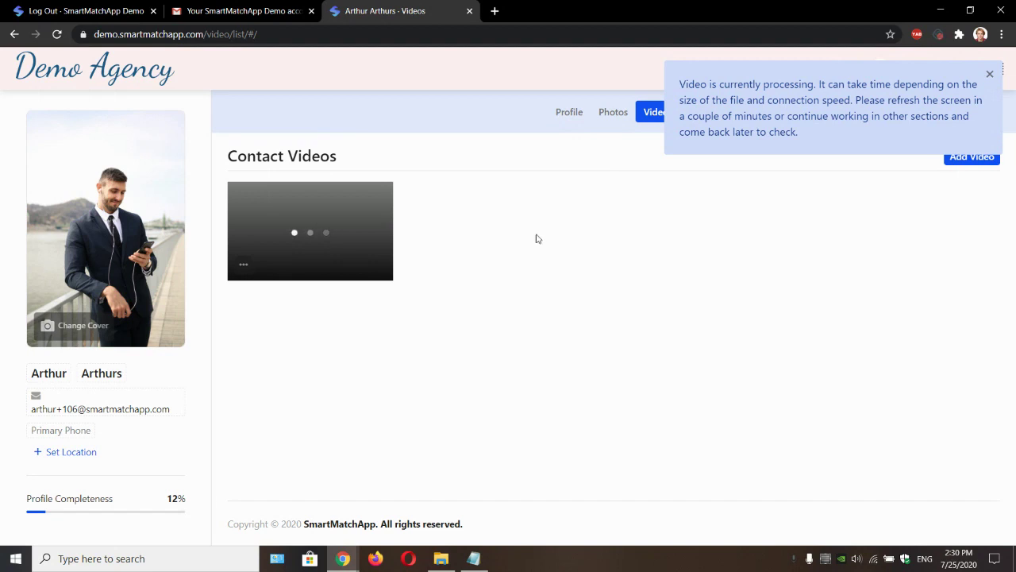
left_click(571, 112)
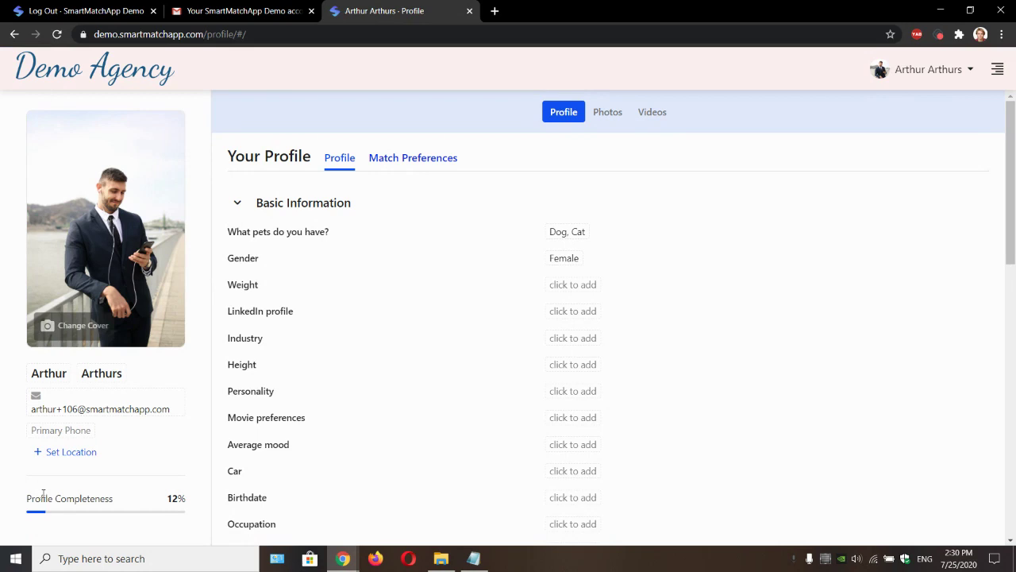
left_click_drag(32, 498, 191, 501)
left_click(191, 501)
double_click(172, 498)
left_click(811, 169)
scroll(505, 271, "down", 4)
scroll(492, 394, "up", 2)
left_click_drag(166, 503, 186, 498)
left_click(186, 498)
left_click(659, 116)
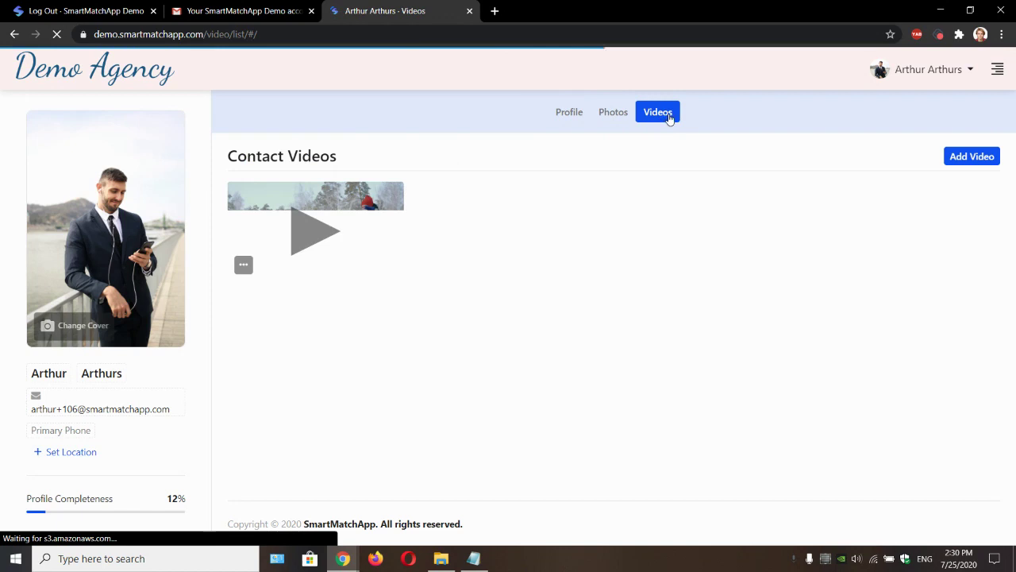
left_click(324, 241)
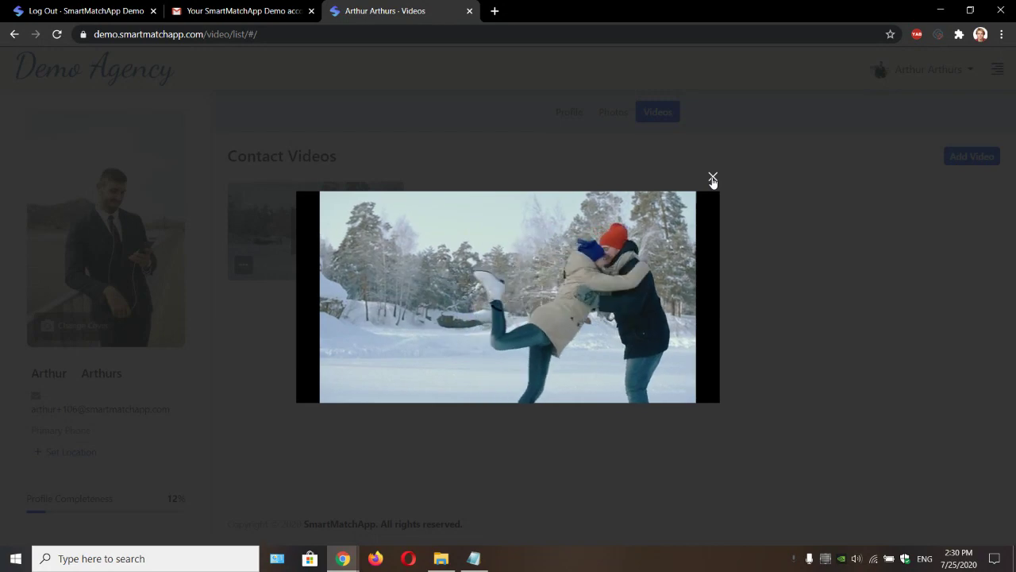
left_click(713, 178)
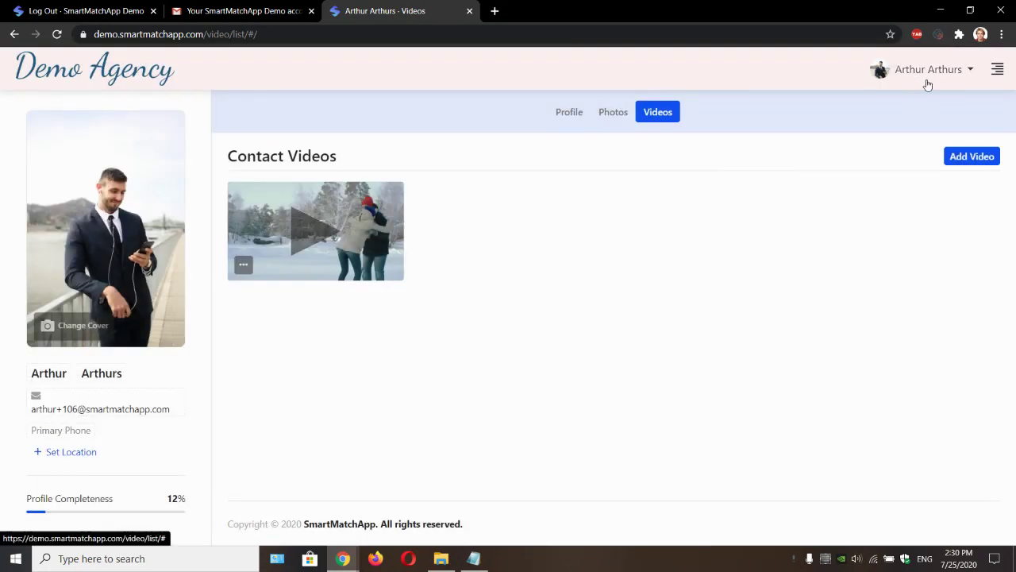
Step: Log out of the client profile and sign back in with the saved admin credentials
left_click(937, 70)
left_click(923, 160)
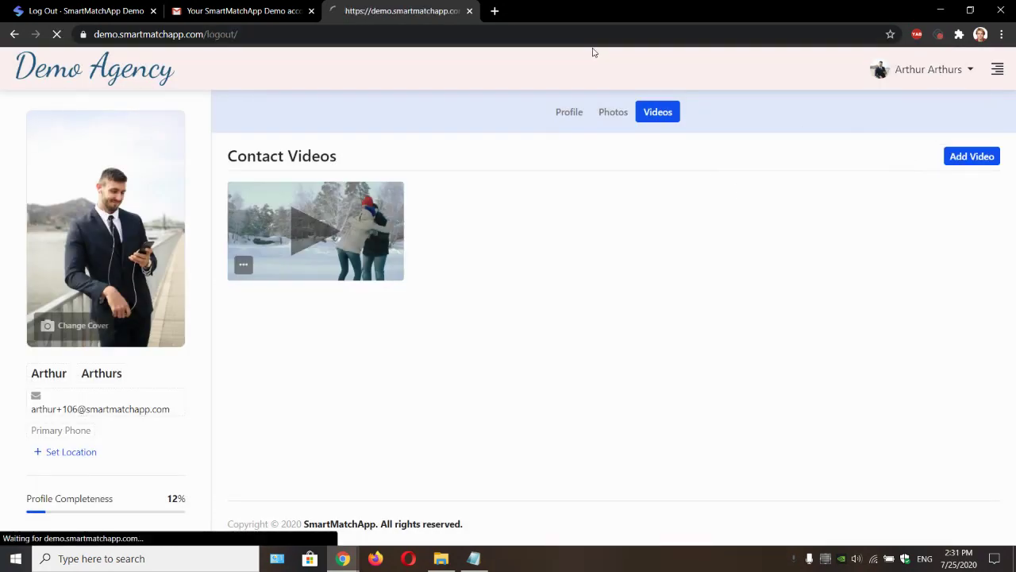
left_click(499, 328)
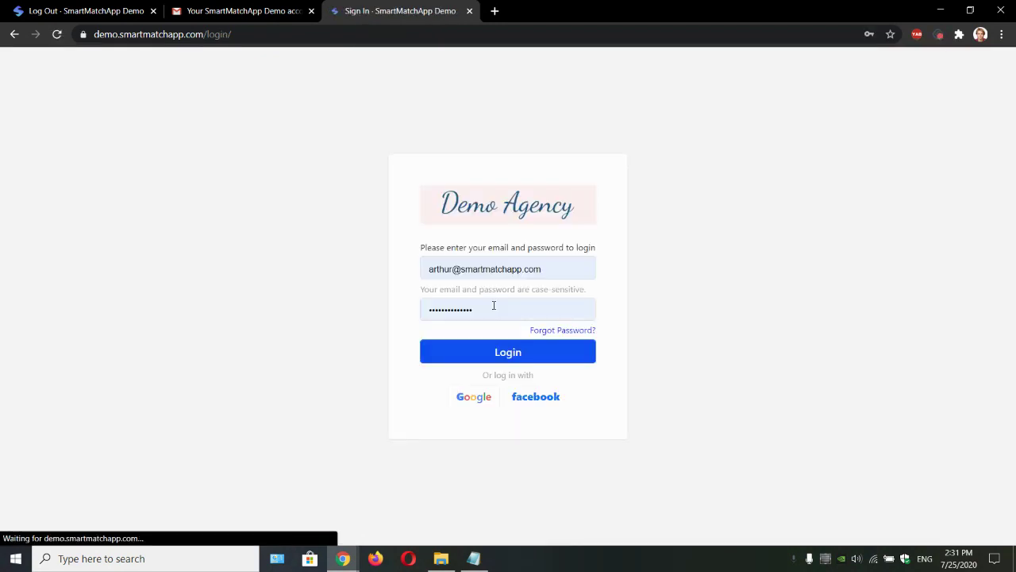
left_click(484, 355)
left_click(154, 10)
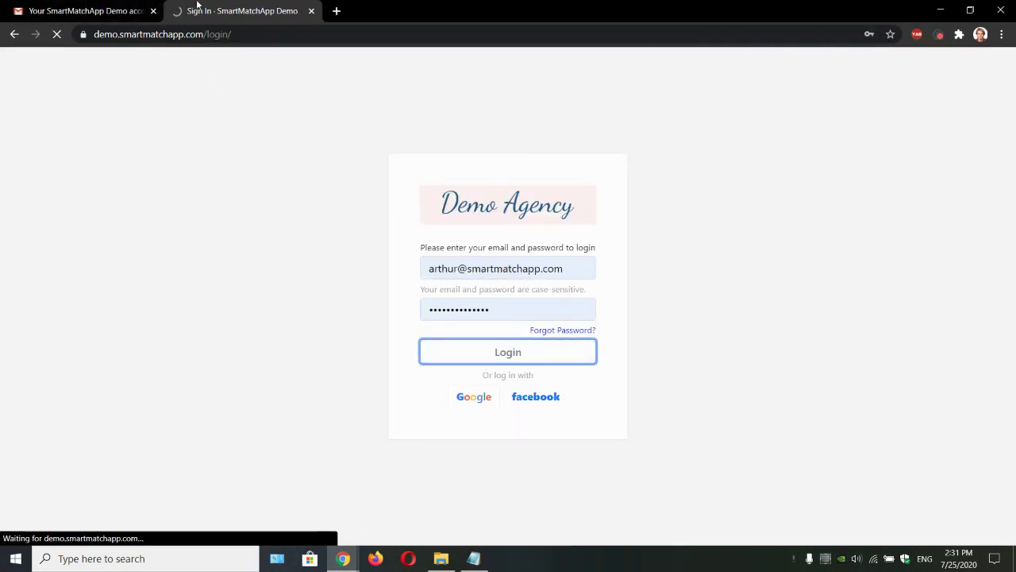
left_click_drag(197, 4, 56, 8)
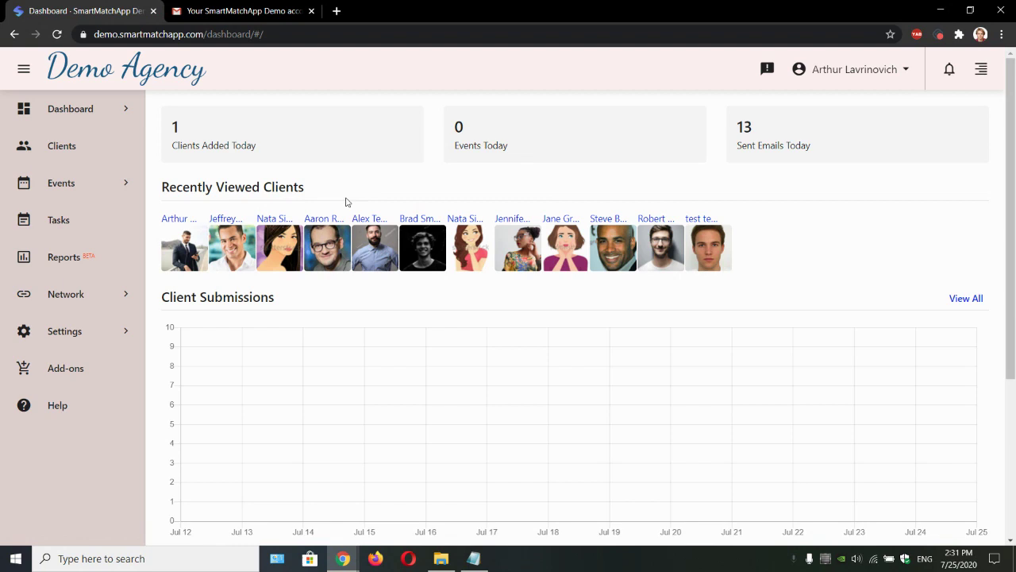
Step: Go to Settings > Client > Submission Forms in the sidebar
left_click(88, 334)
scroll(93, 352, "down", 1)
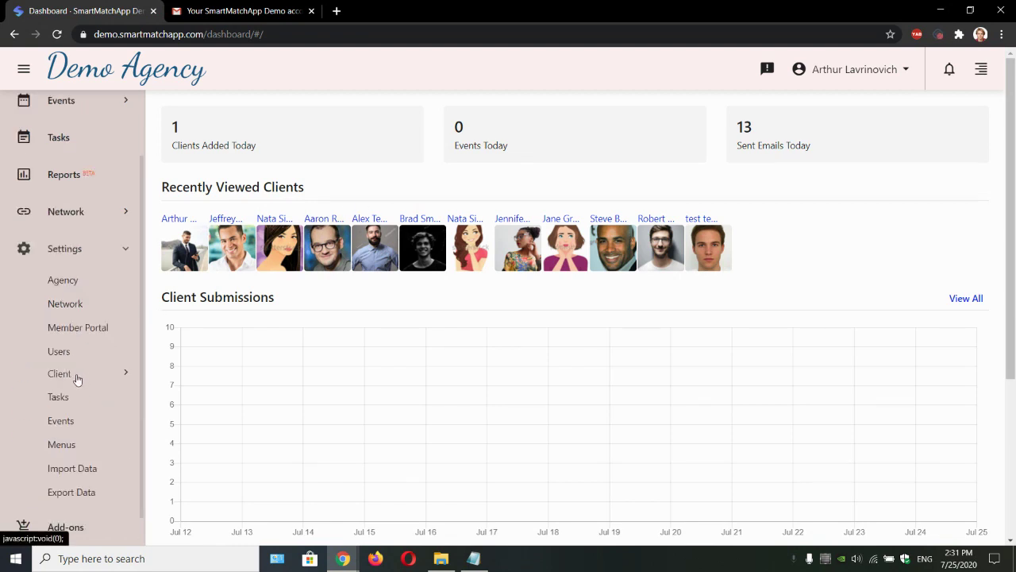
left_click(77, 375)
scroll(79, 405, "down", 2)
double_click(88, 428)
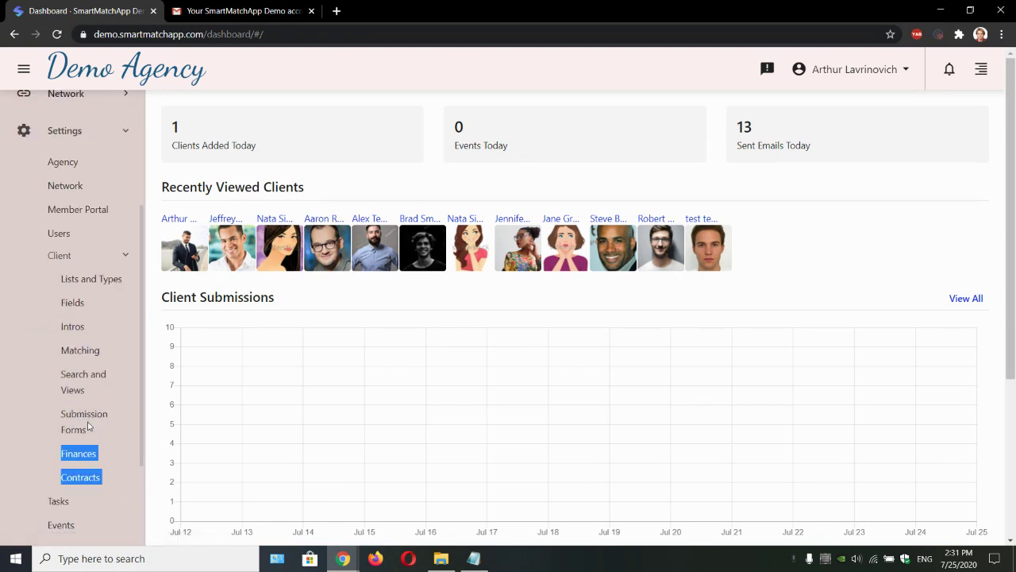
left_click(89, 428)
left_click(67, 421)
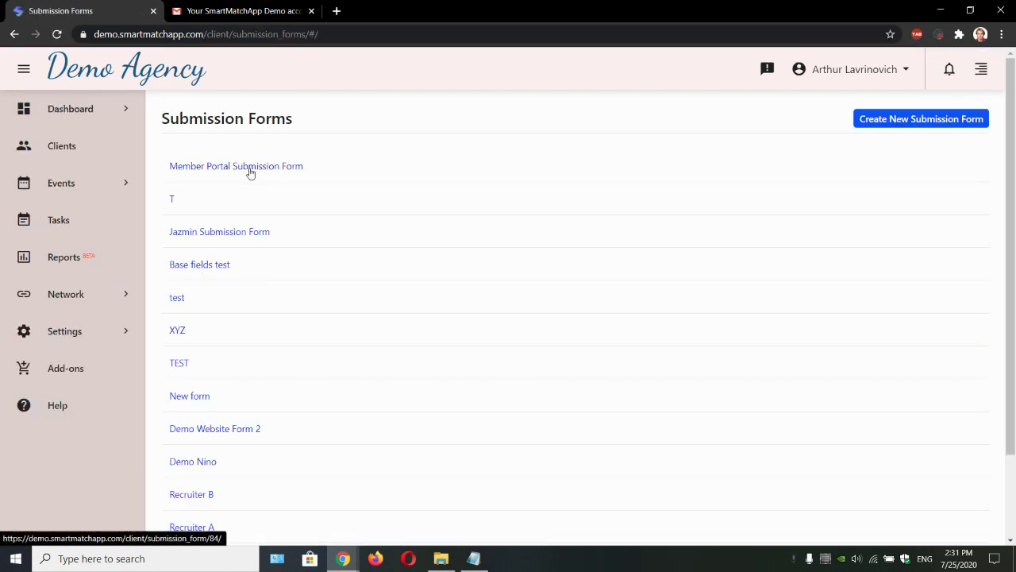
Step: Open the Member Portal Submission Form settings and confirm Auto Create User is Yes
left_click(249, 168)
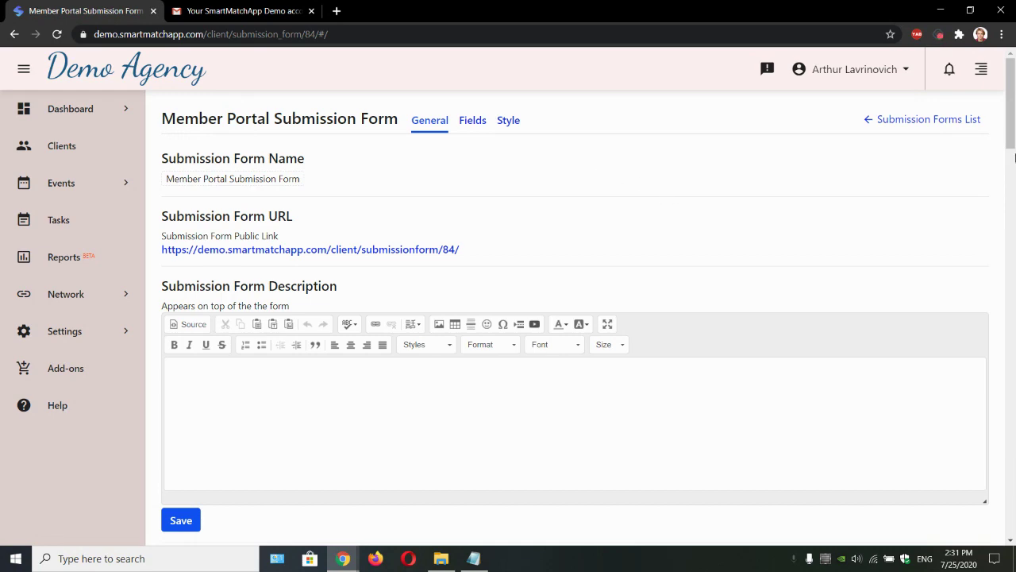
left_click_drag(1015, 157, 1014, 398)
left_click_drag(162, 175, 738, 204)
left_click(194, 197)
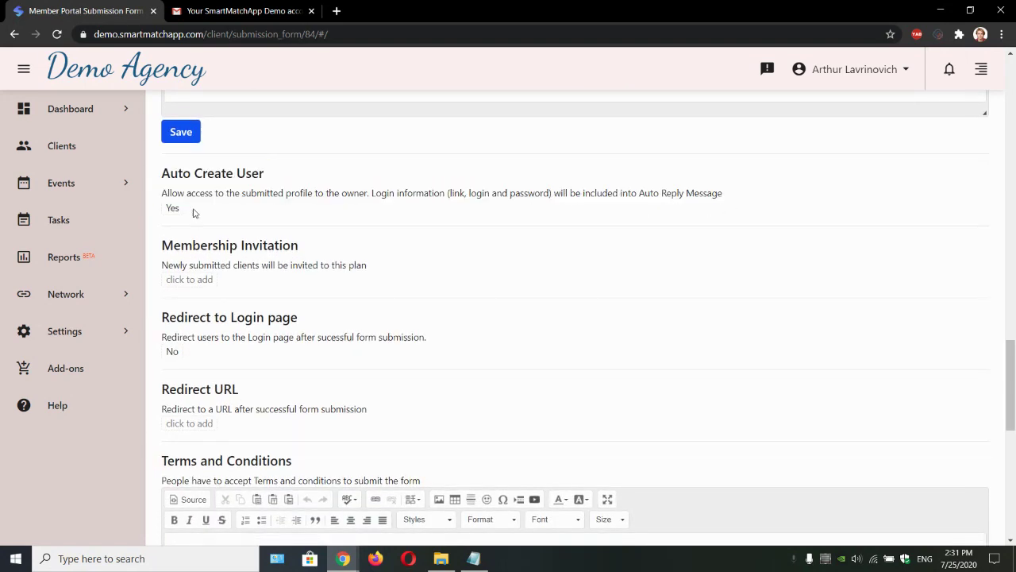
left_click_drag(181, 206, 160, 210)
left_click(164, 172)
scroll(801, 206, "up", 15)
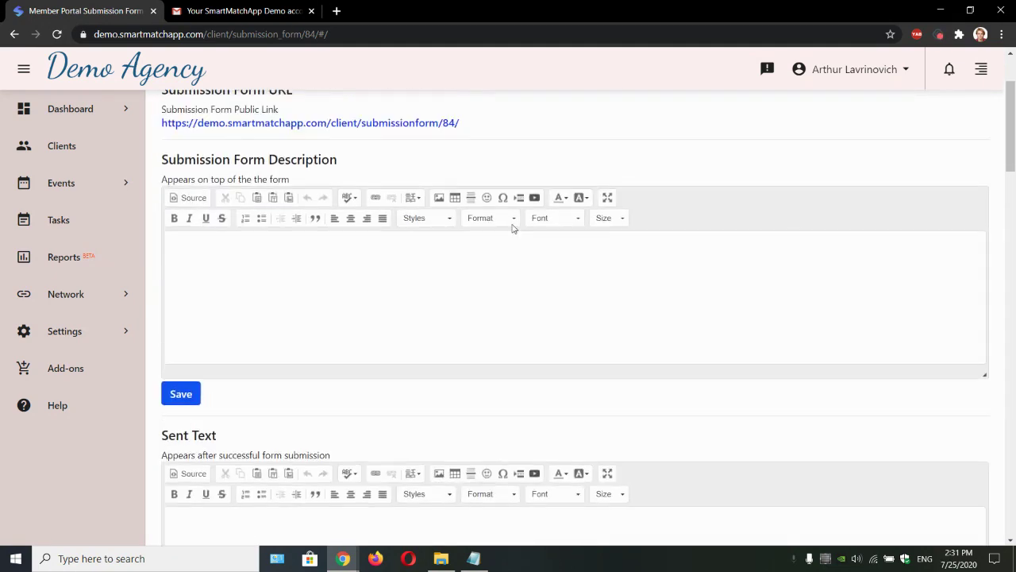
Step: Open the Member Portal form's public link in a new tab and review its fields
left_click(355, 249)
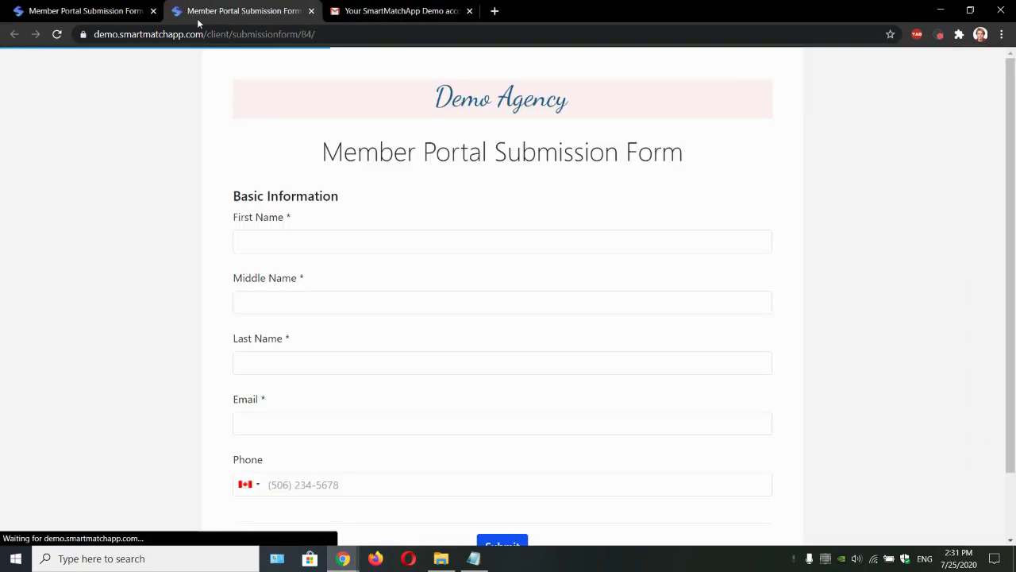
left_click_drag(264, 209, 601, 463)
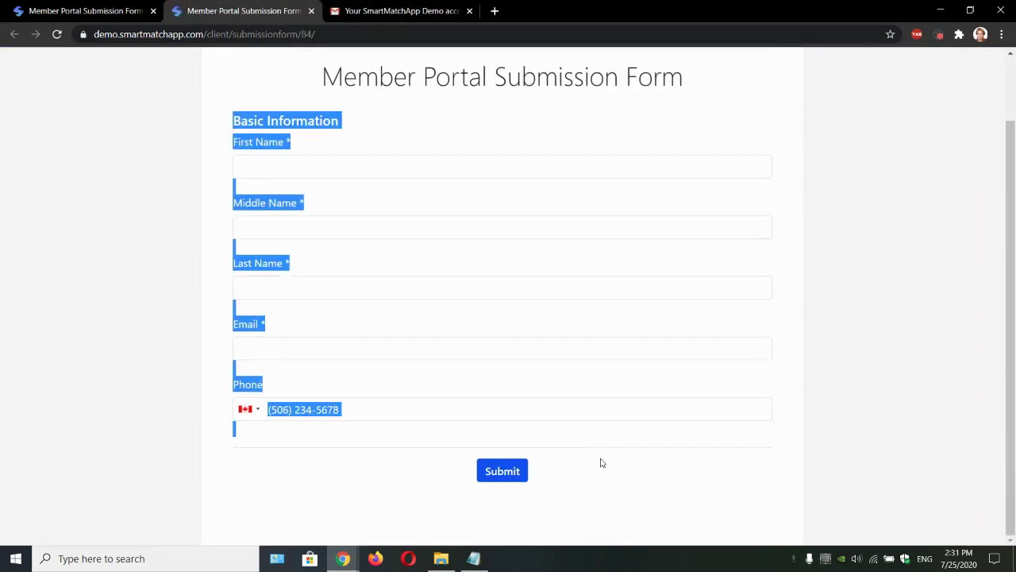
left_click(602, 463)
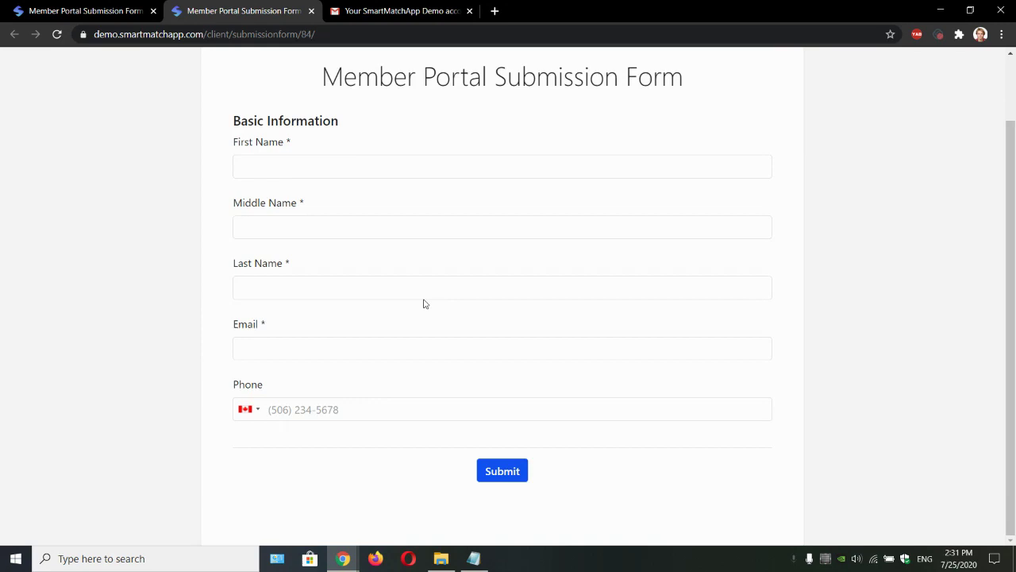
scroll(421, 298, "up", 1)
left_click_drag(324, 153, 487, 156)
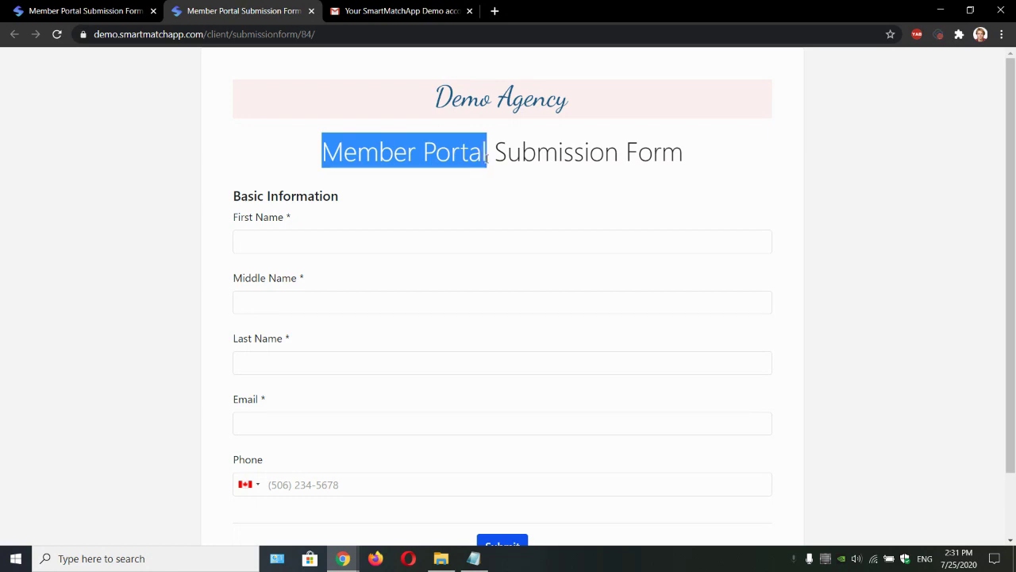
left_click(487, 156)
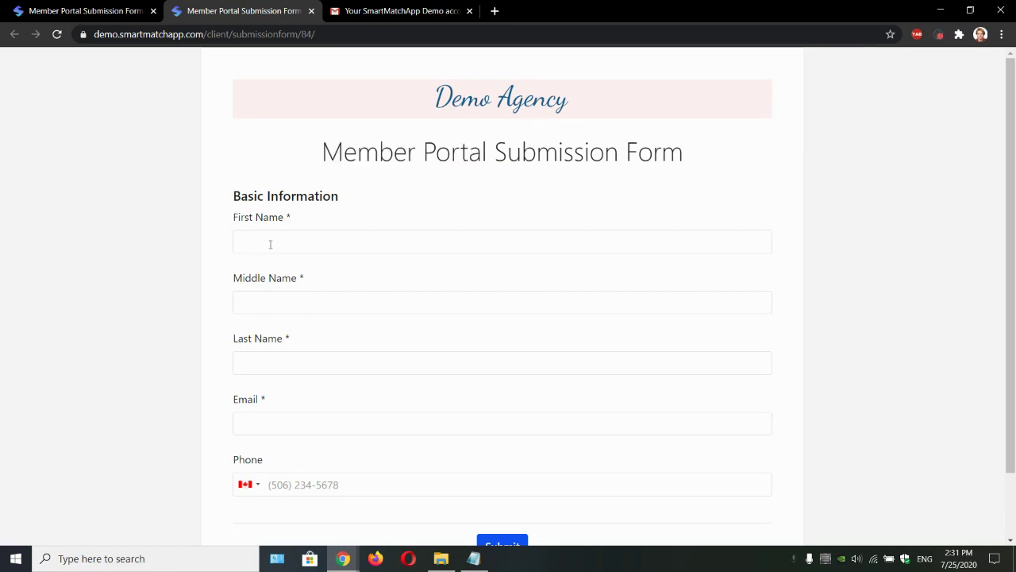
Step: Fill in a test client's first, middle and last name and e-mail, then submit
left_click(332, 244)
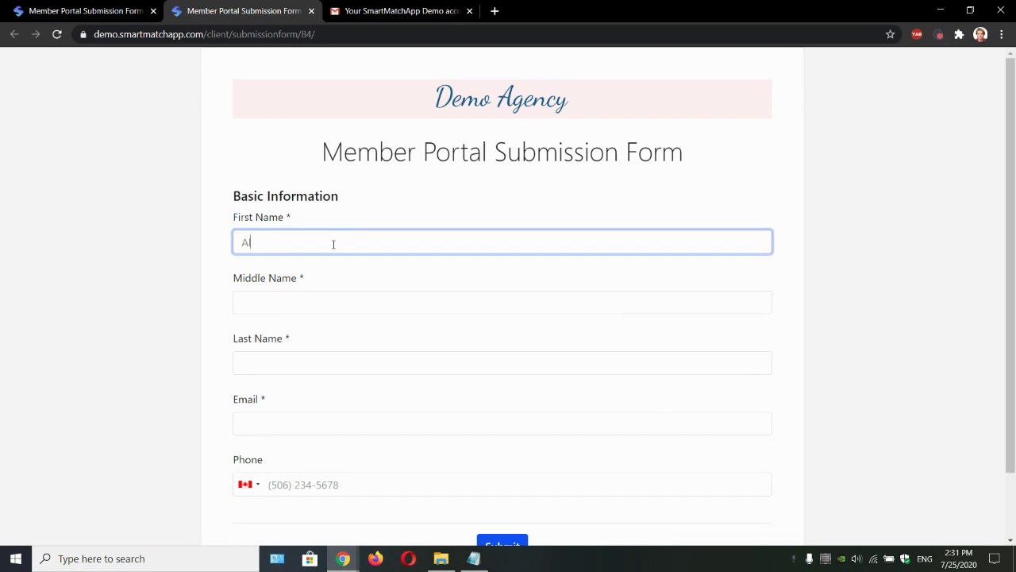
type("Alex")
key("Tab")
type("A")
key("Tab")
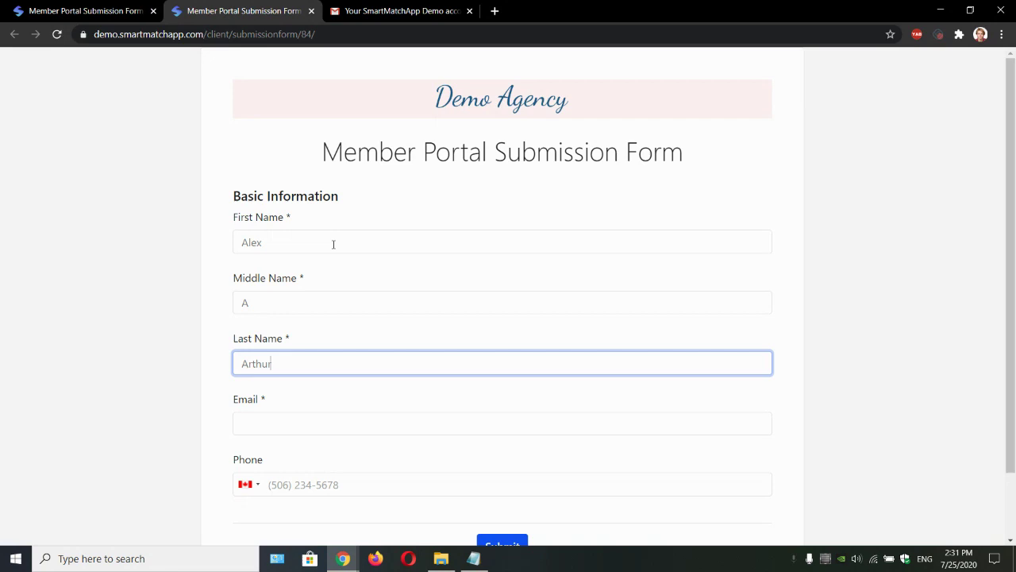
left_click(241, 432)
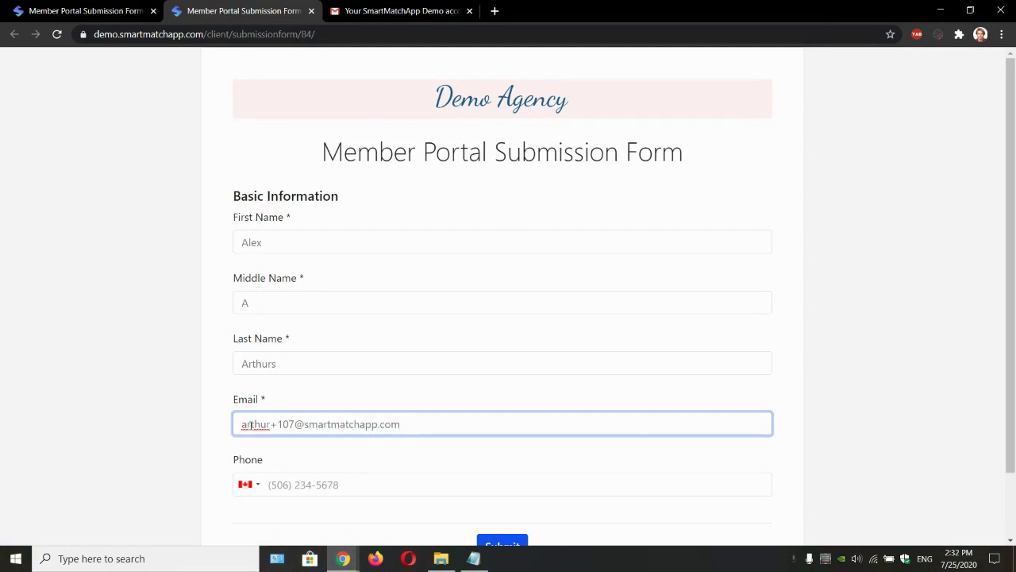
scroll(472, 408, "down", 1)
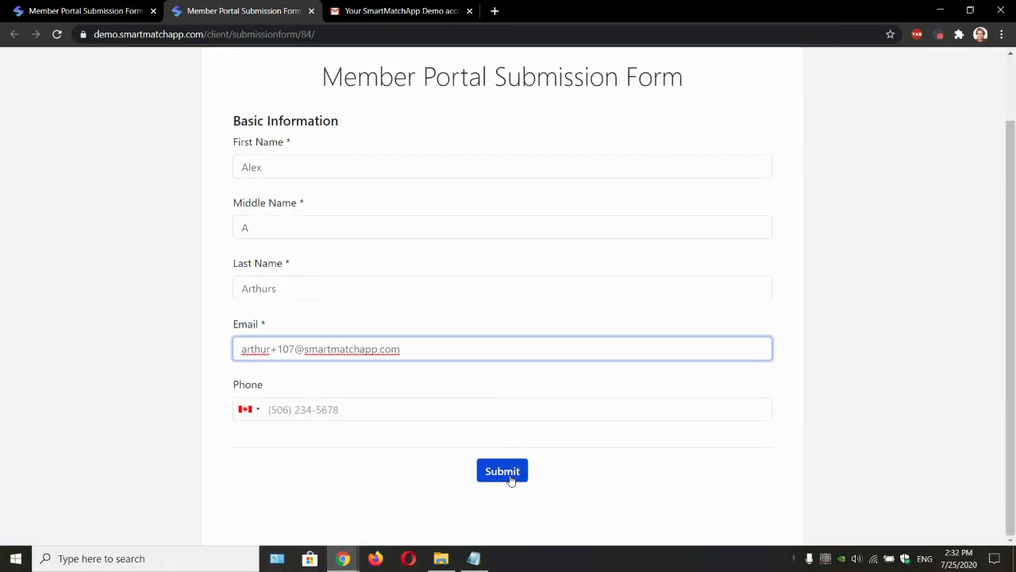
left_click(511, 479)
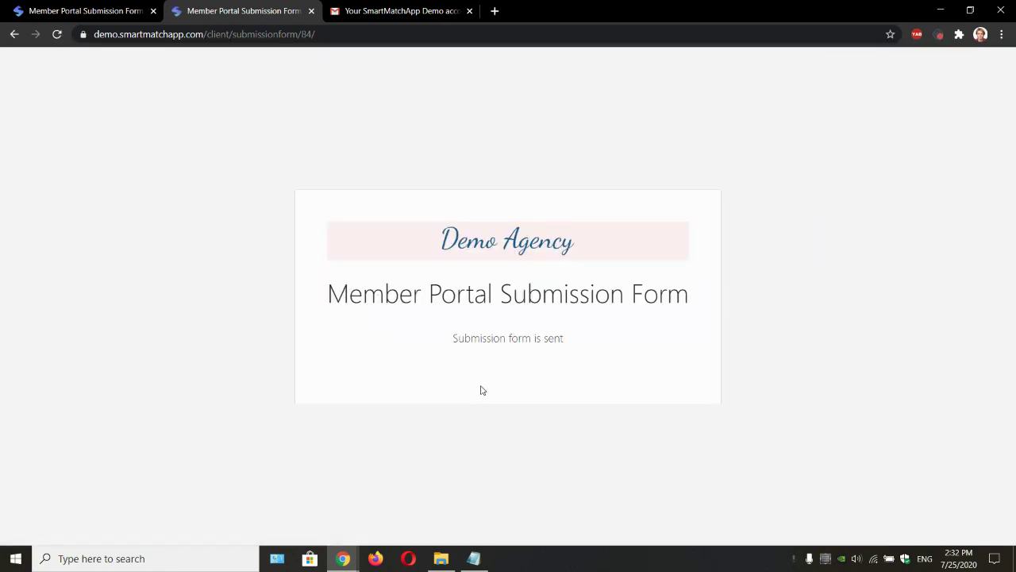
Step: Check the submission confirmation and close the public form tab
left_click_drag(354, 299, 496, 299)
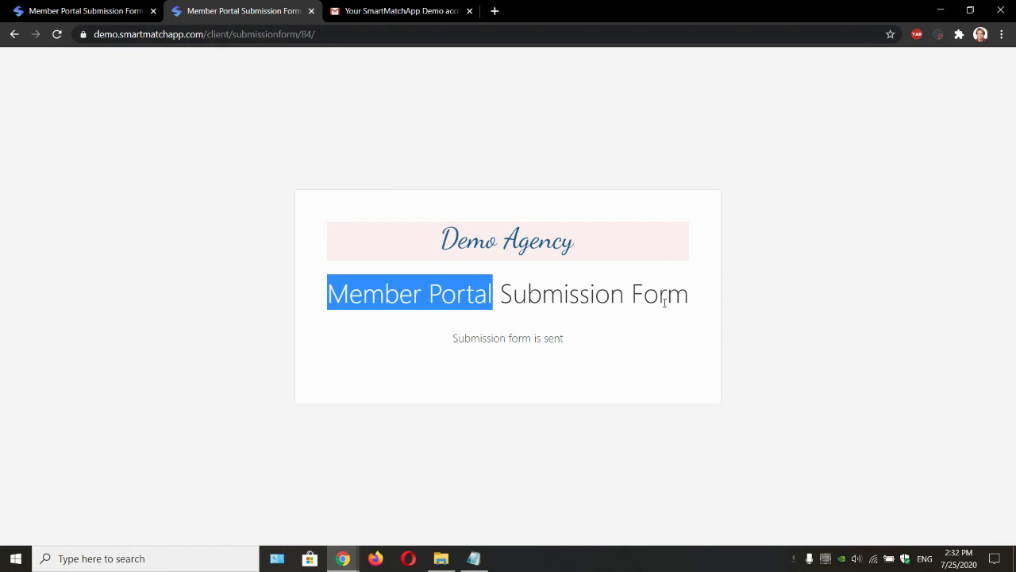
left_click_drag(687, 297, 658, 295)
left_click_drag(327, 294, 487, 298)
left_click(461, 254)
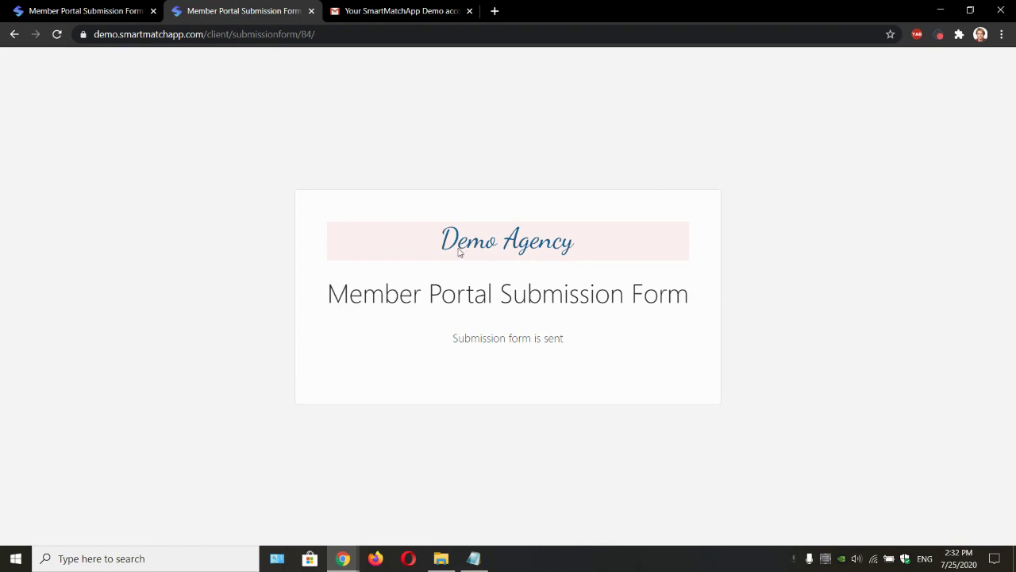
left_click(311, 11)
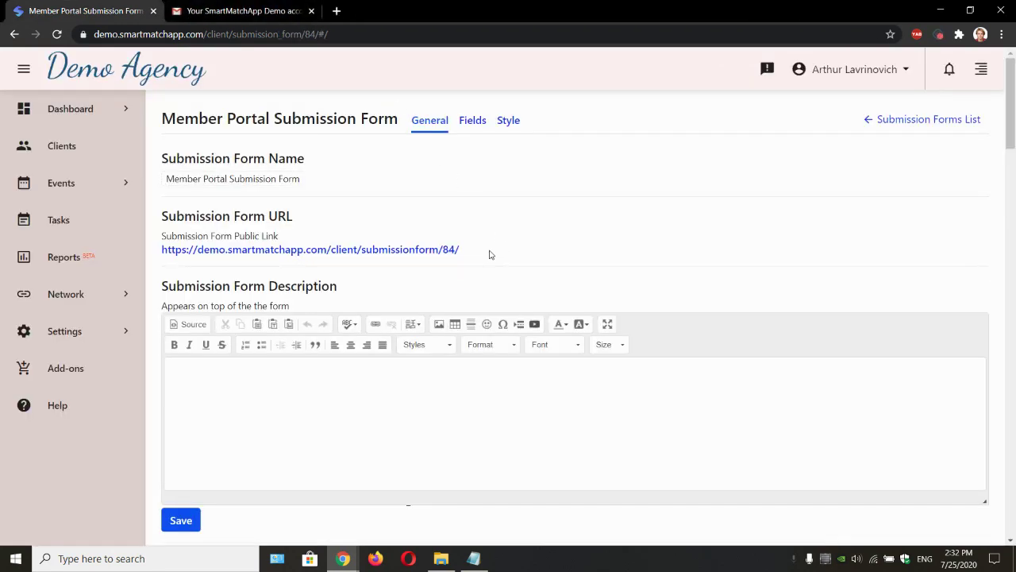
Step: Check the new client in the Clients list and open the Demo Agency login e-mail in Gmail
left_click(93, 150)
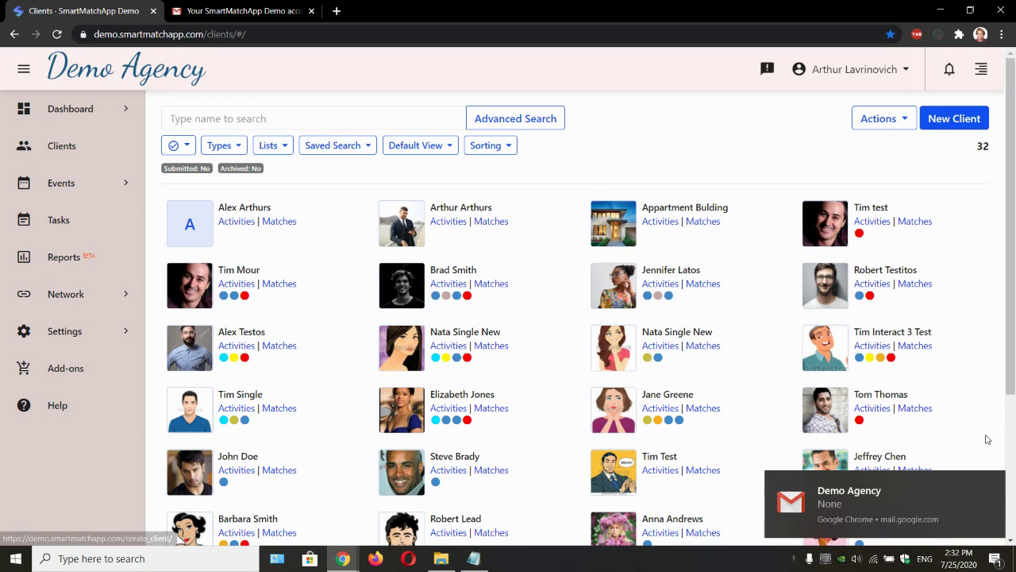
left_click(994, 490)
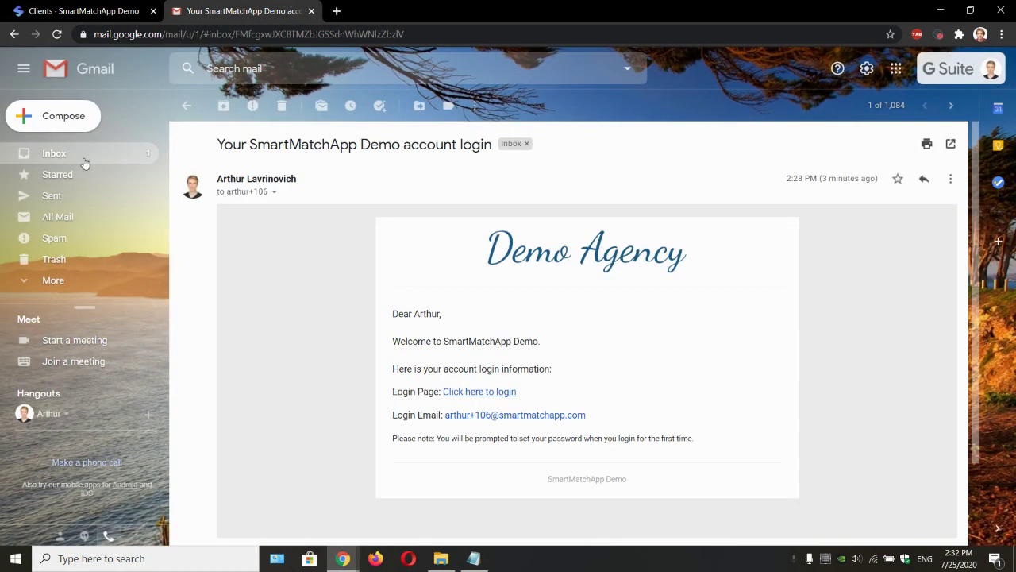
left_click(66, 164)
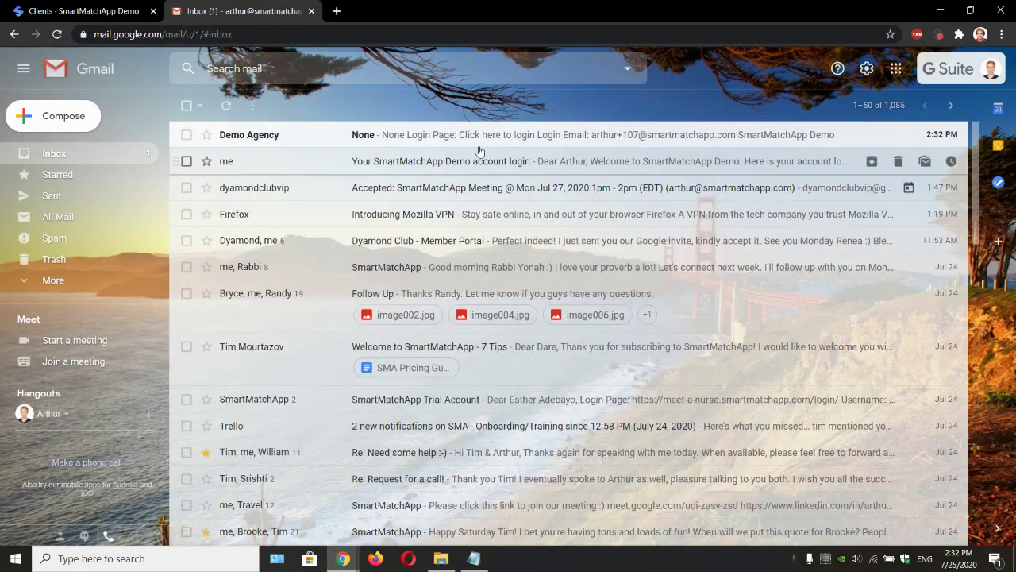
left_click(479, 141)
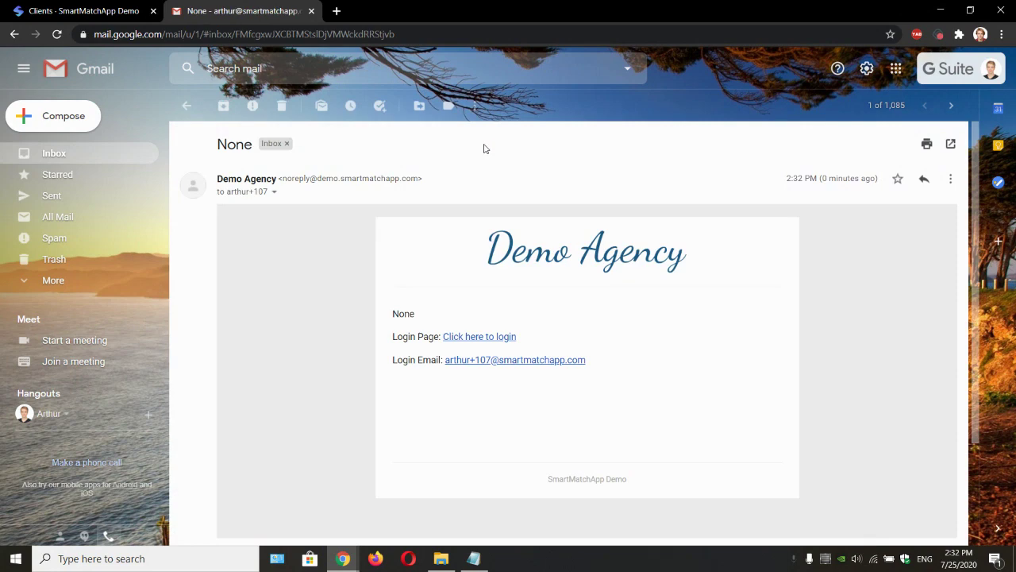
Step: Log out of the SmartMatchApp admin account and return to the login e-mail tab
left_click(83, 11)
left_click(854, 72)
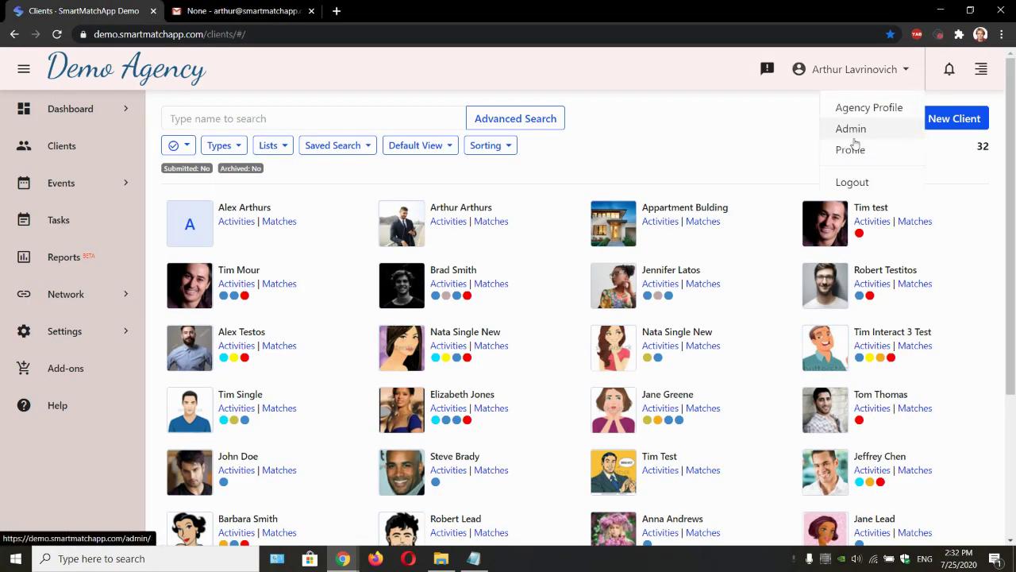
left_click(853, 182)
left_click(277, 11)
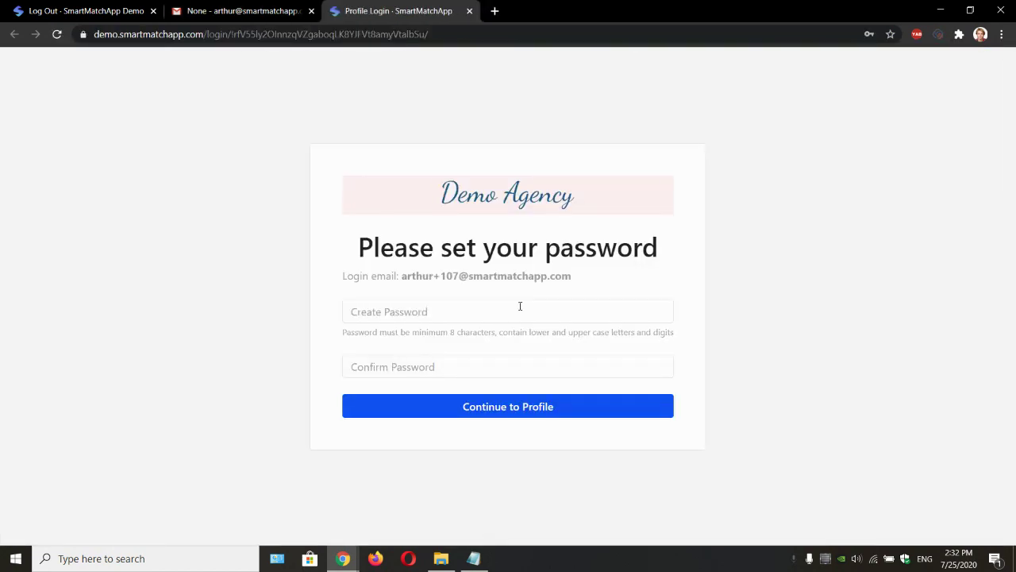
Step: Create and confirm the client account password, then agree to the terms and conditions
left_click(506, 317)
type("••")
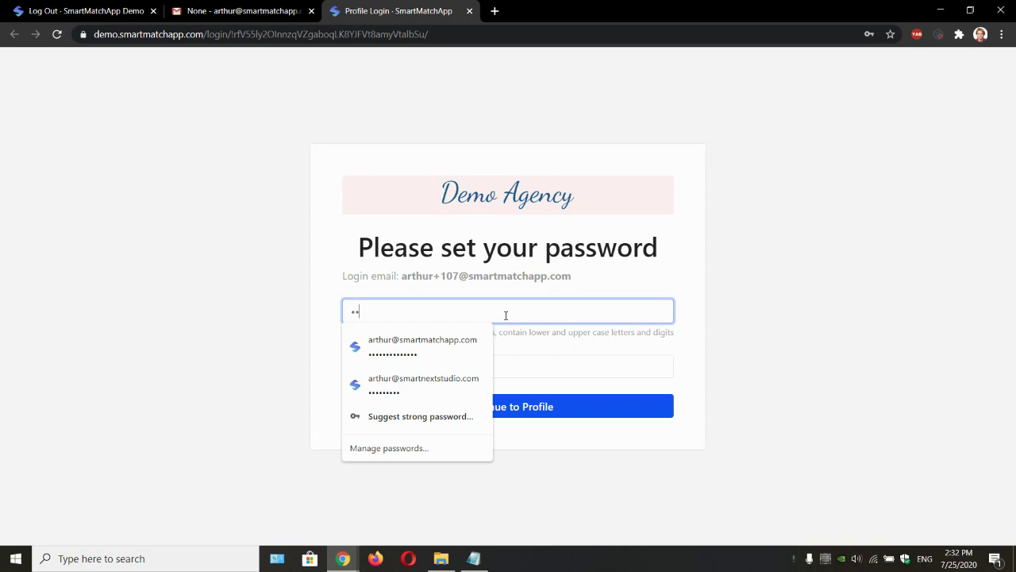
key("Tab")
type("•")
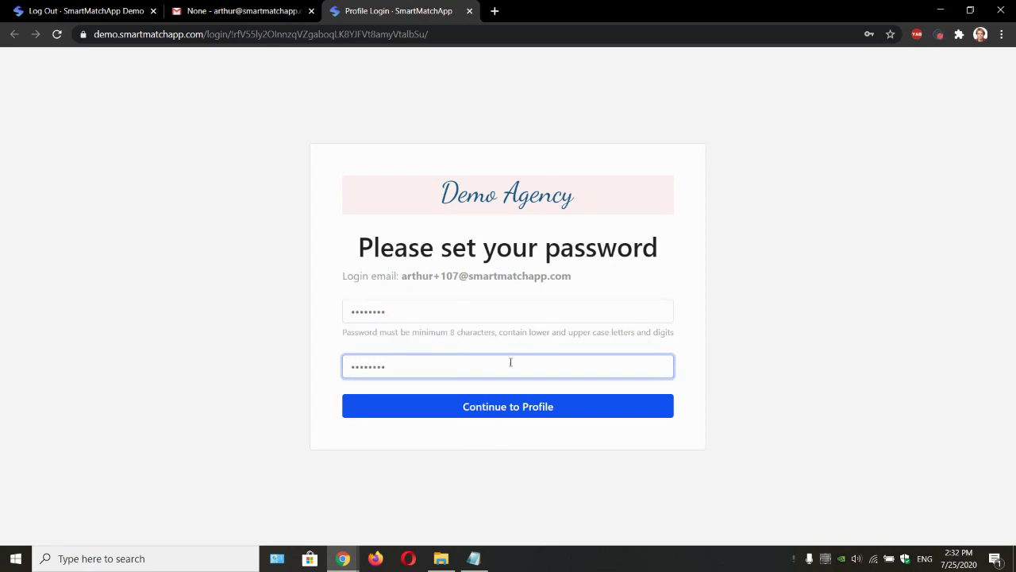
left_click(528, 408)
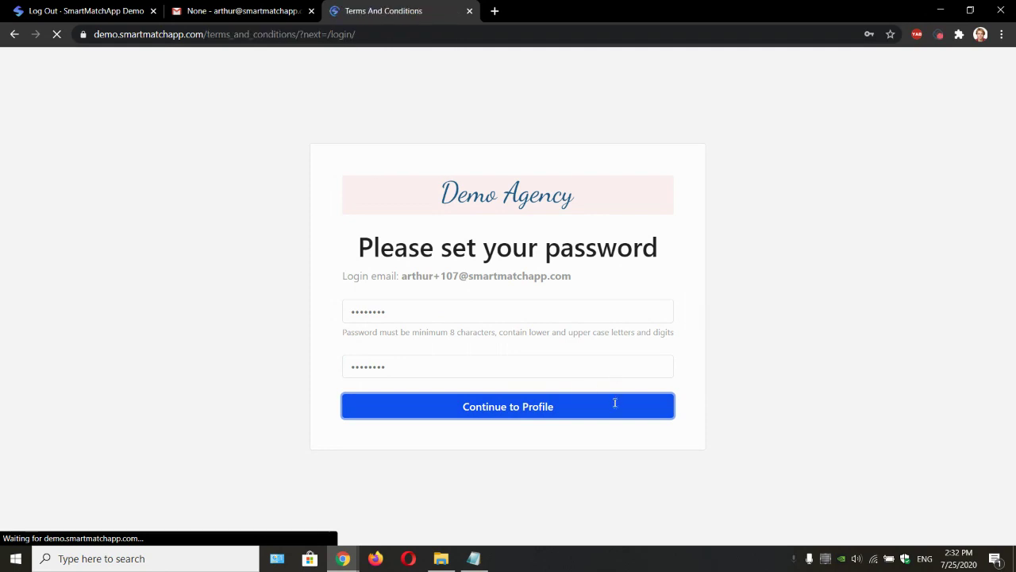
left_click(559, 389)
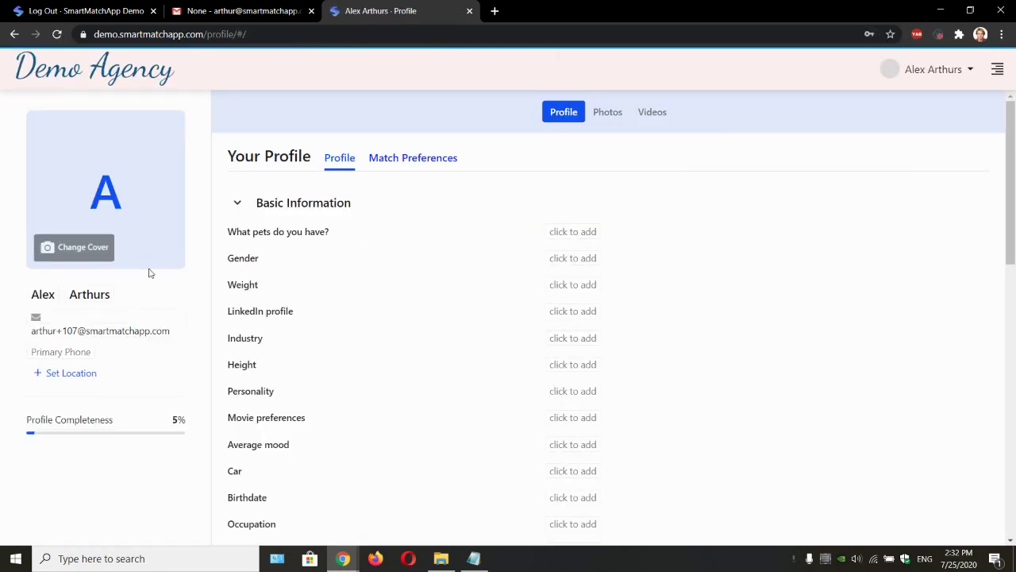
Step: Upload the photo of the man in a dark suit as the profile cover
left_click(82, 248)
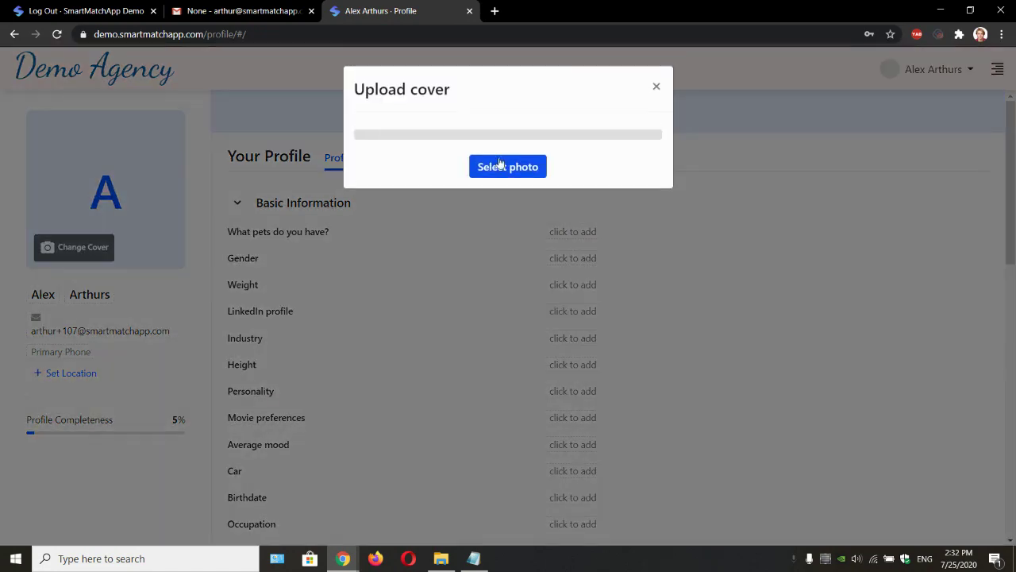
left_click(512, 166)
left_click(703, 219)
double_click(701, 222)
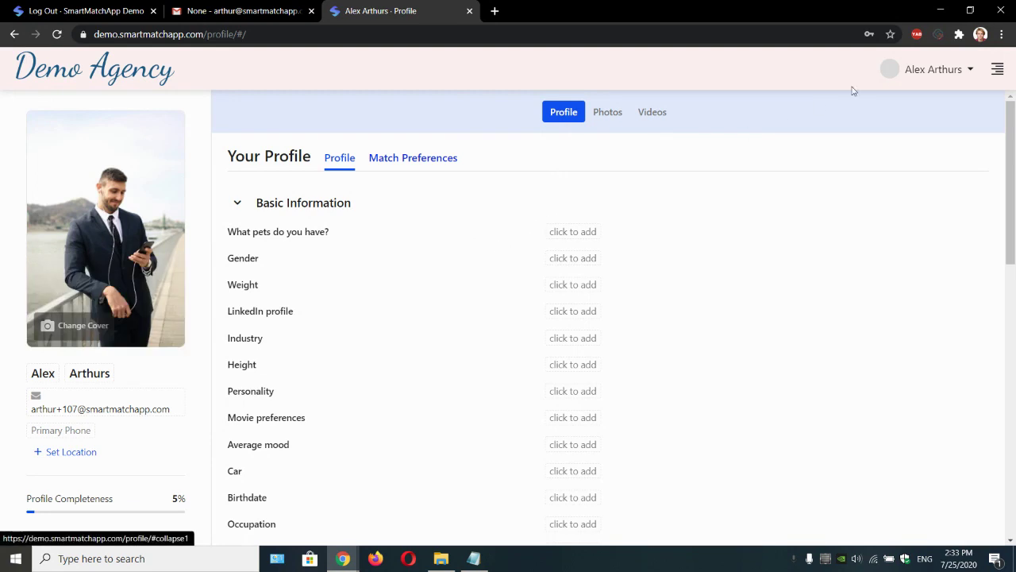
left_click(940, 70)
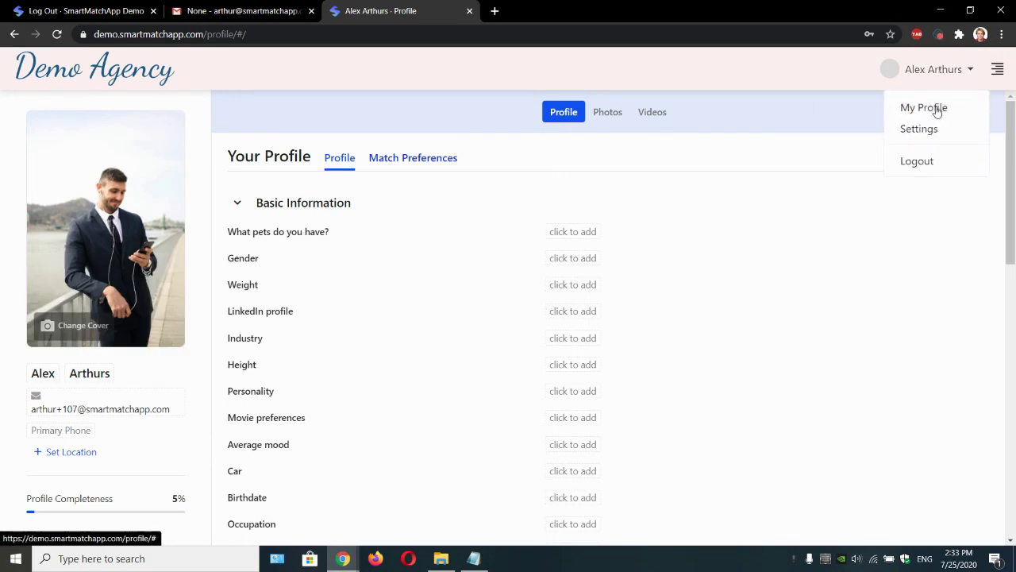
Step: Log out of the client account, sign back in as agency admin, and close the old Log Out tab
left_click(916, 162)
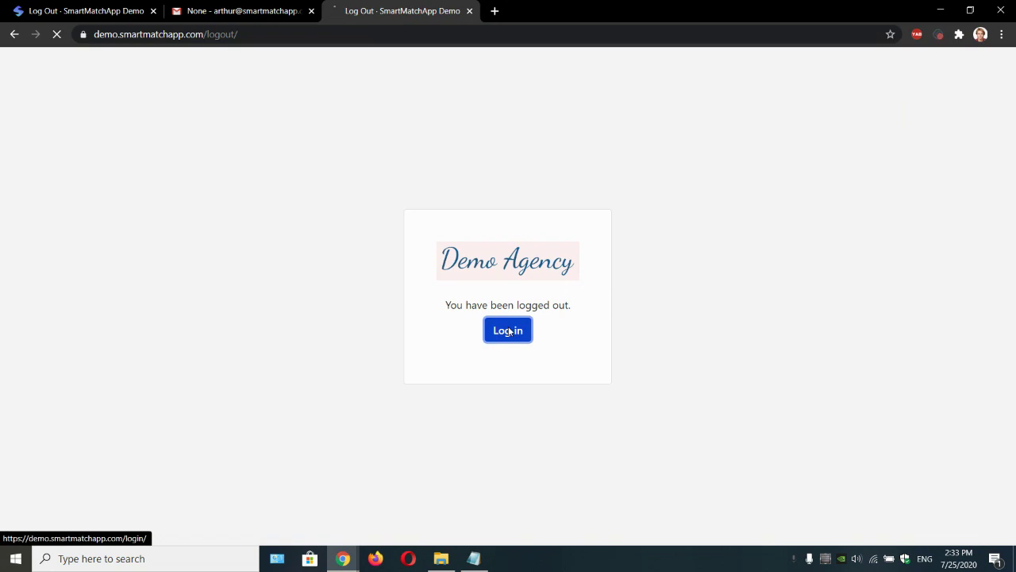
left_click(511, 330)
left_click(516, 354)
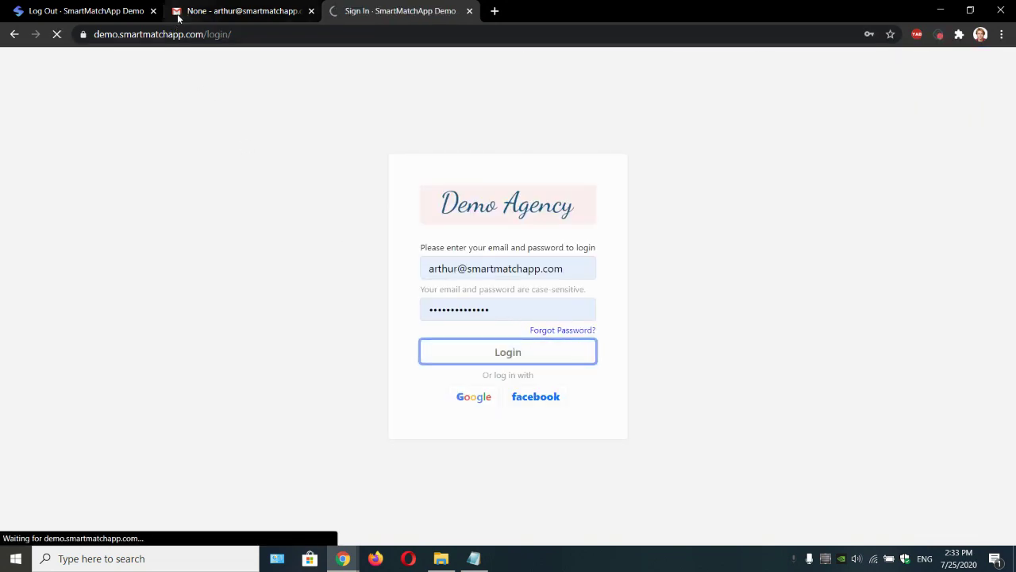
left_click(153, 11)
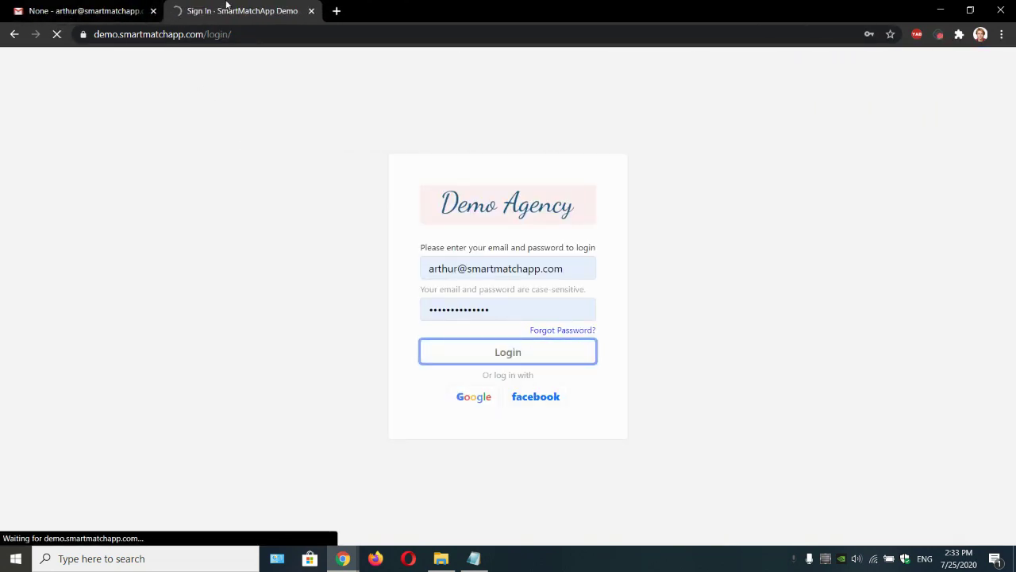
left_click_drag(227, 9, 66, 4)
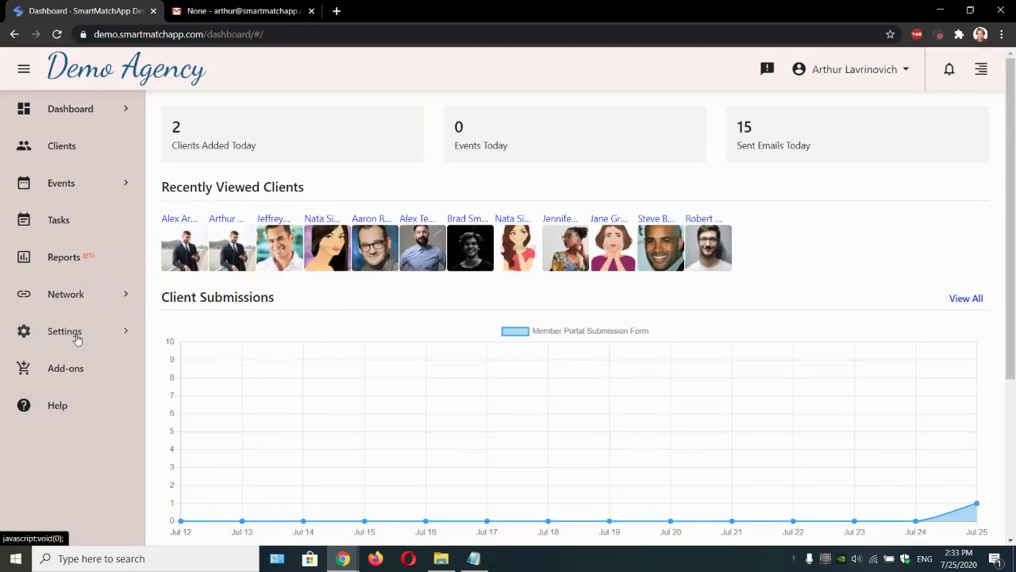
Step: Expand Settings > Client in the sidebar and open its Fields page in a new tab
left_click(85, 339)
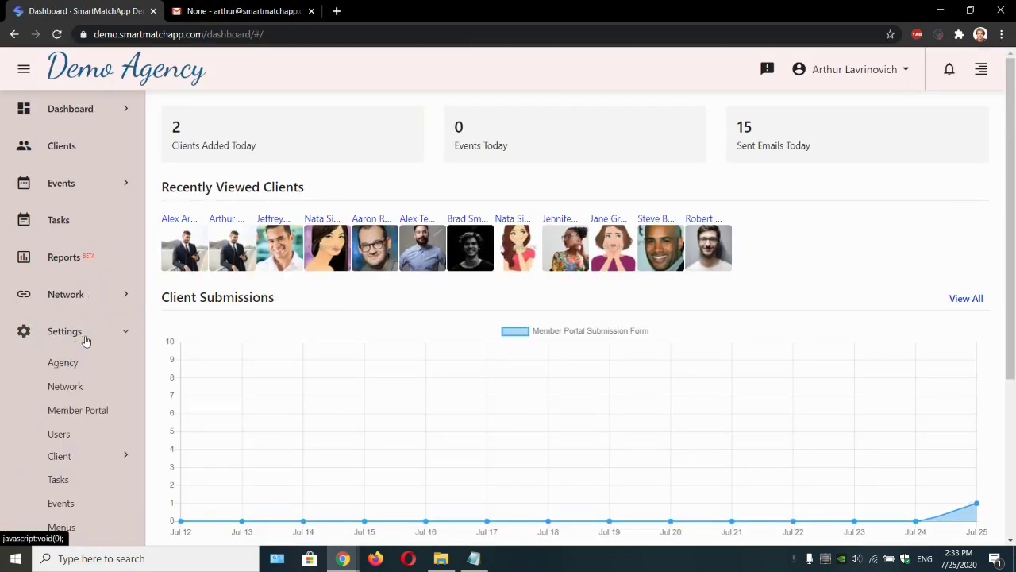
left_click(85, 340)
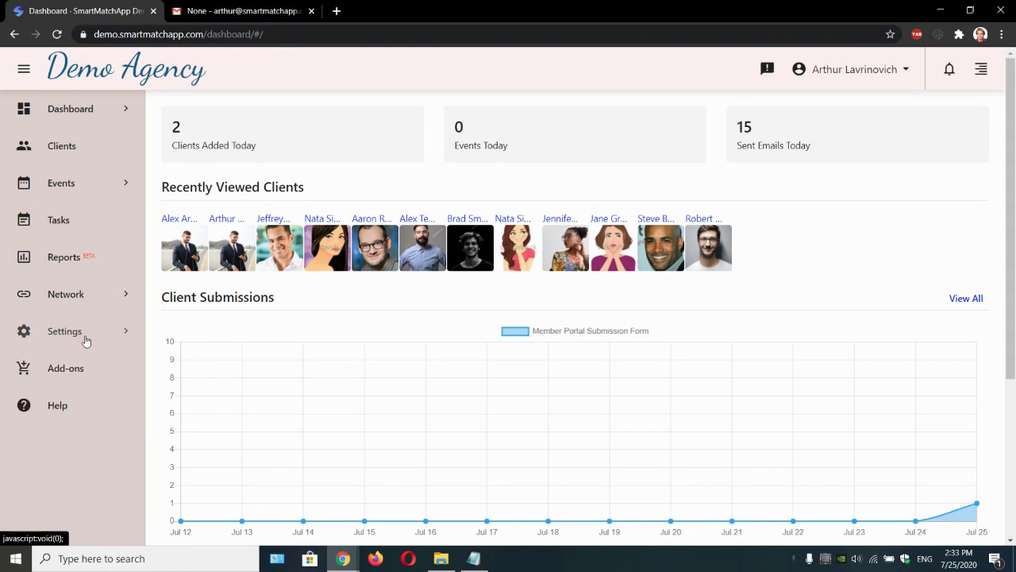
left_click(85, 339)
scroll(74, 453, "down", 1)
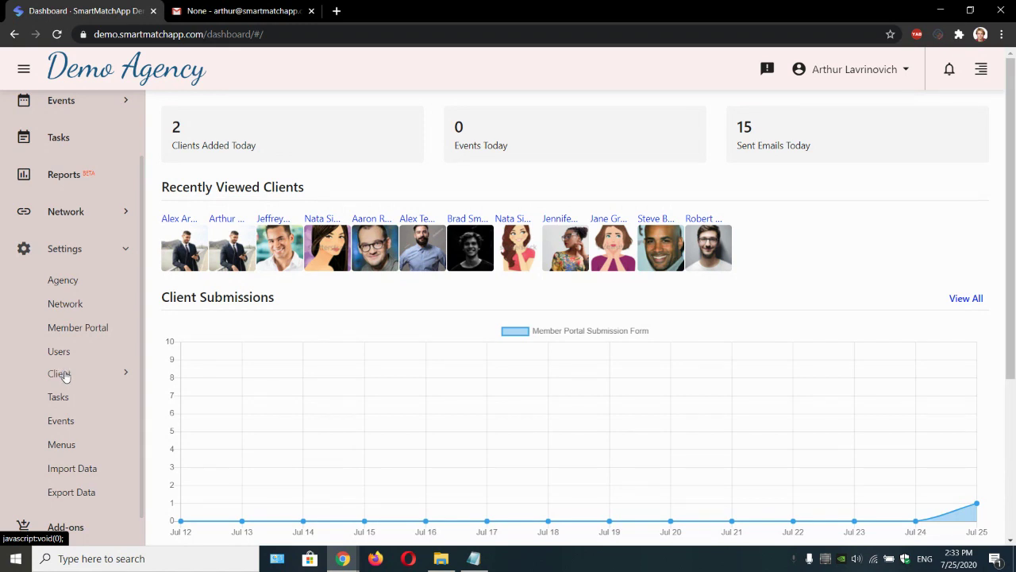
left_click(64, 375)
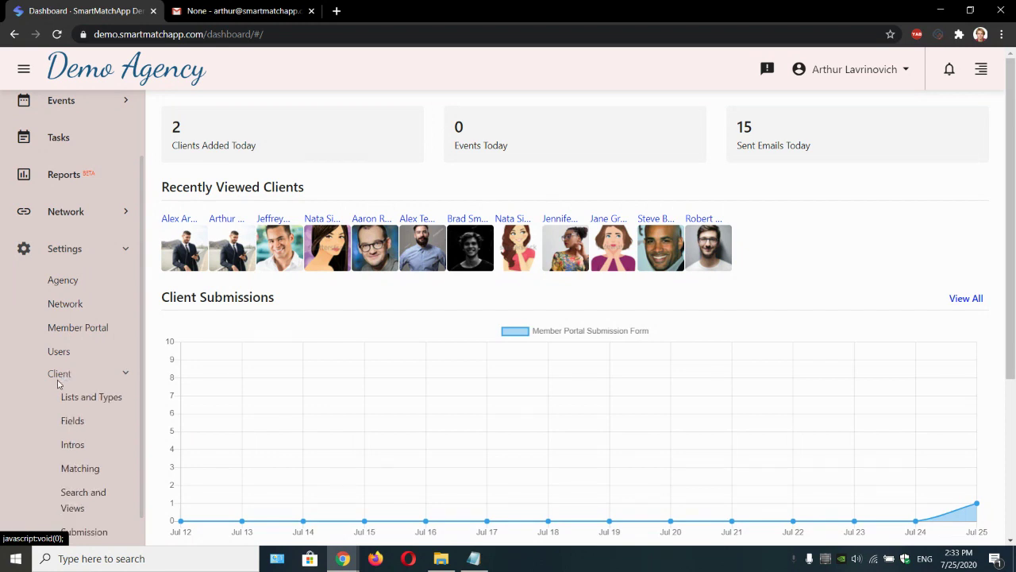
scroll(56, 374, "down", 1)
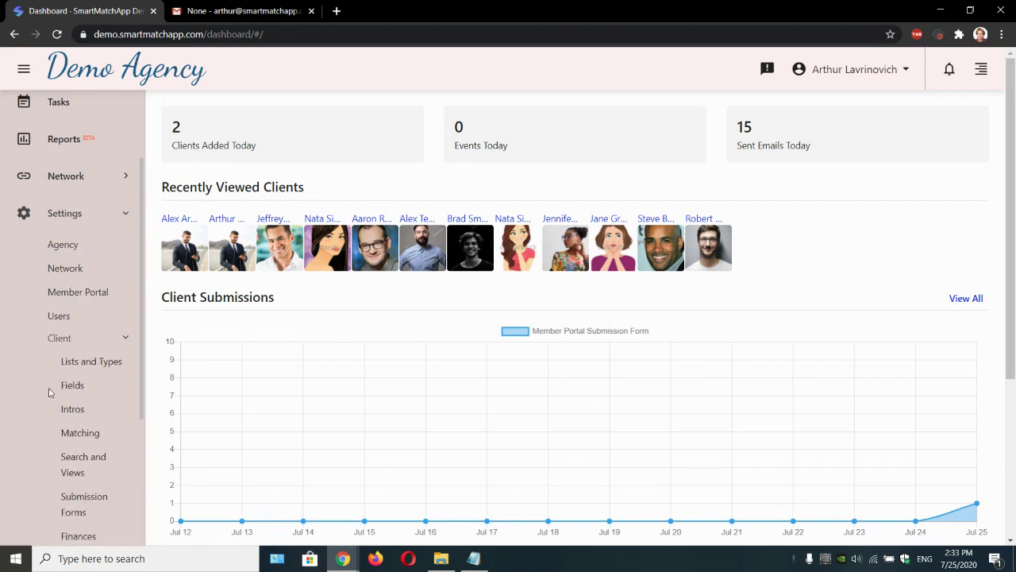
left_click_drag(49, 392, 27, 389)
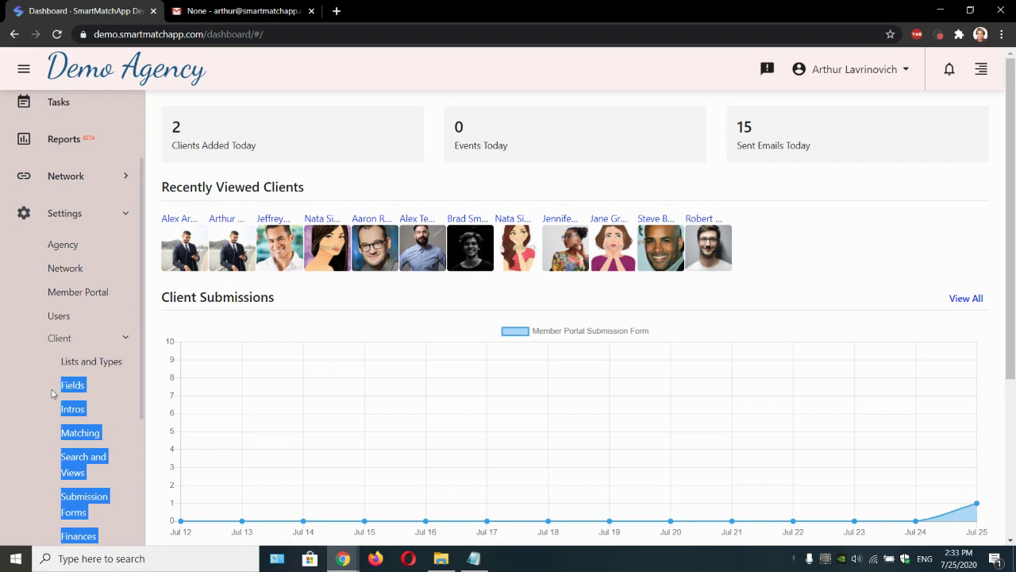
left_click(53, 393)
middle_click(77, 386)
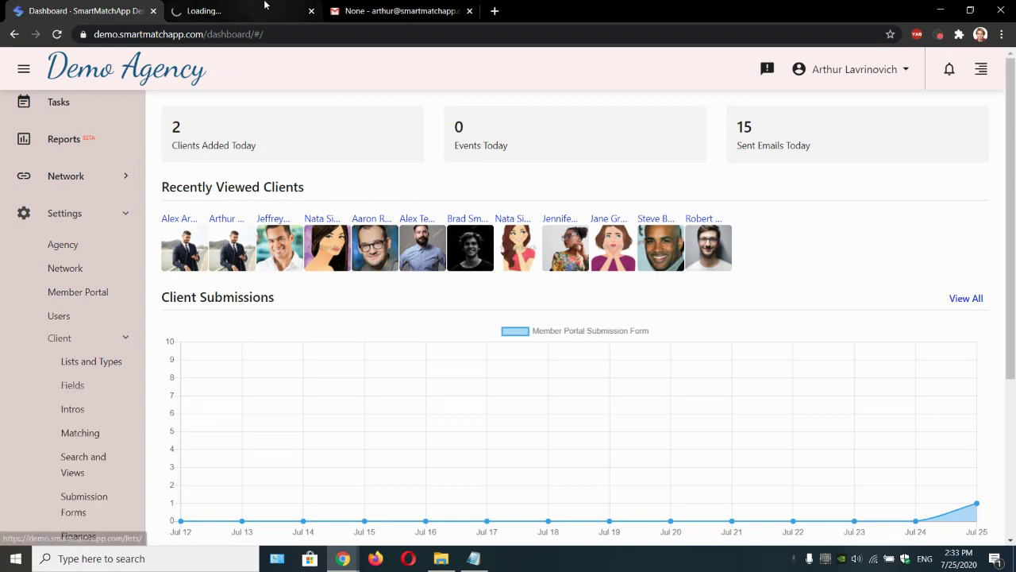
left_click(238, 10)
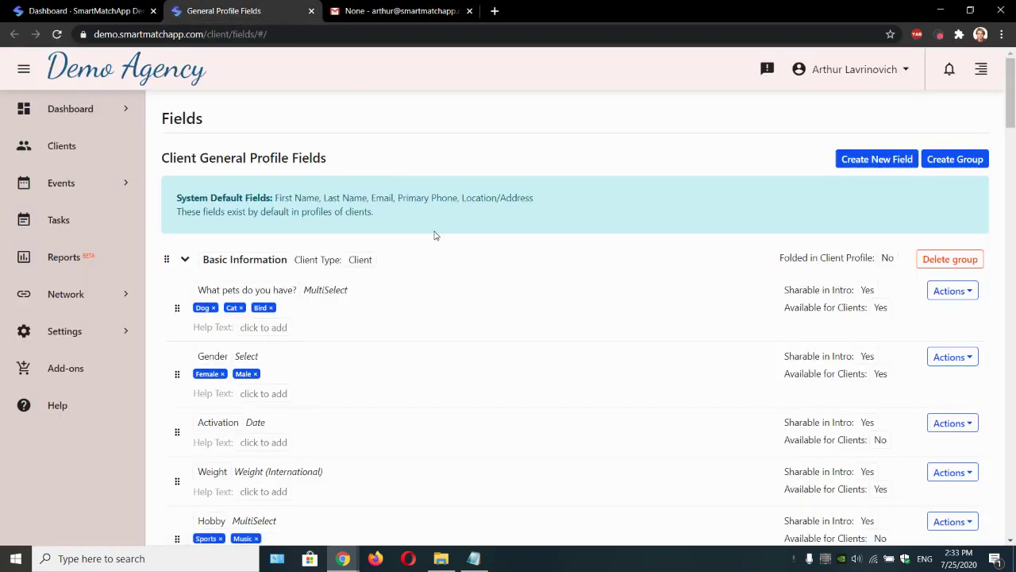
Step: Open the Clients list in a new tab and browse the client grid
scroll(437, 235, "down", 2)
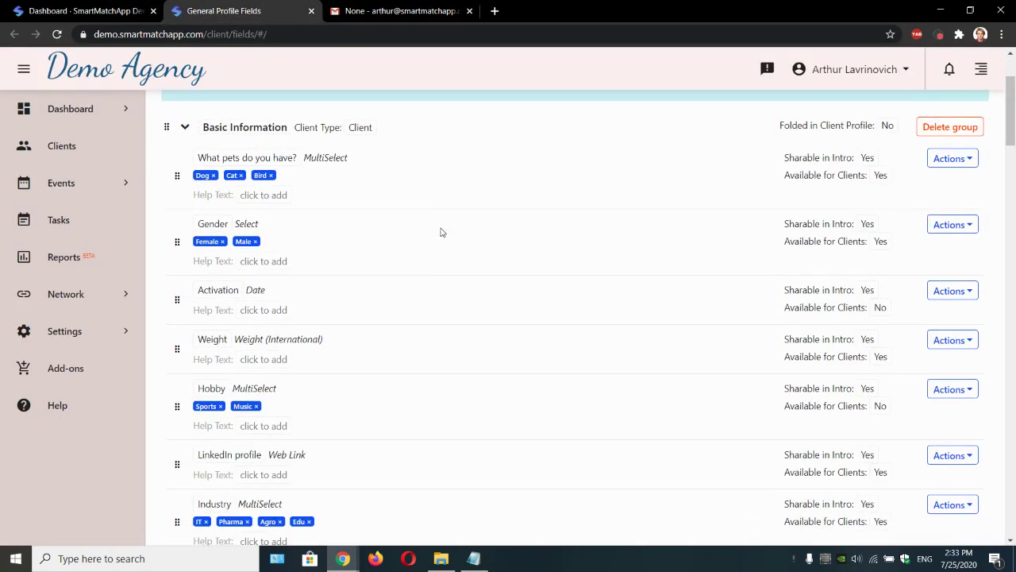
middle_click(63, 146)
left_click(408, 8)
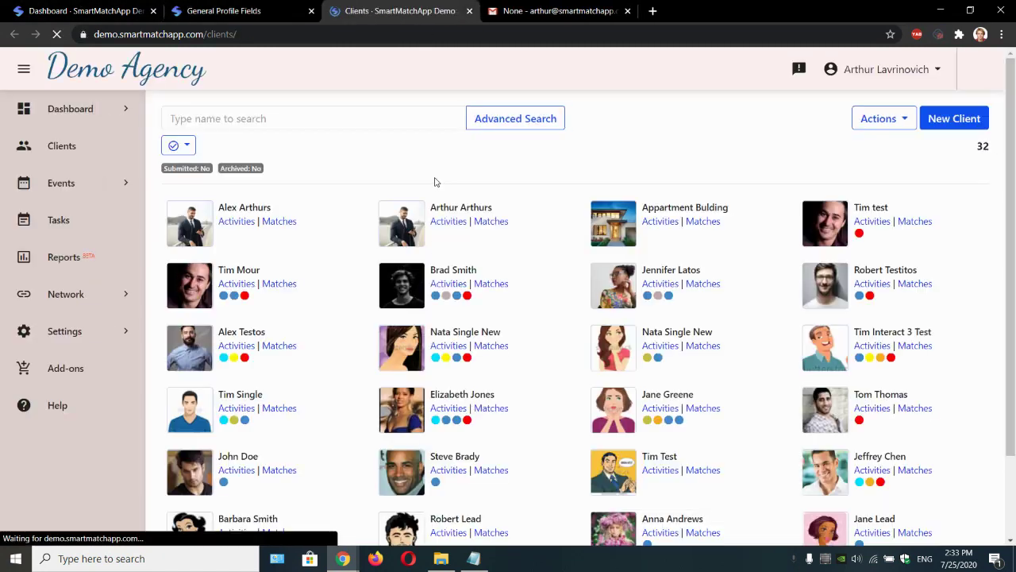
scroll(348, 299, "down", 3)
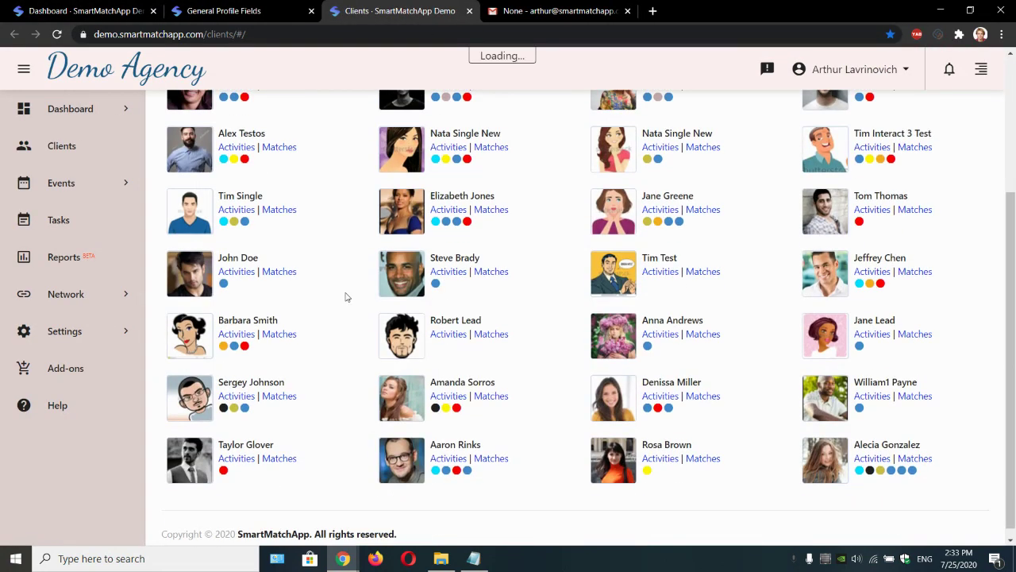
scroll(636, 302, "up", 1)
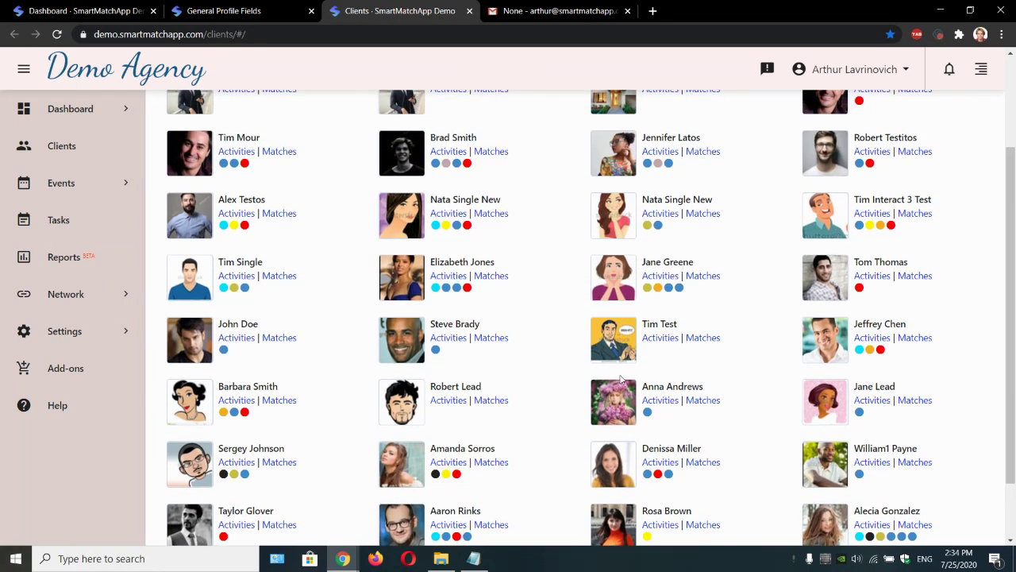
Step: Open a client's profile, note Hobby answered Sports, Music, and return to the dashboard tab
left_click(871, 326)
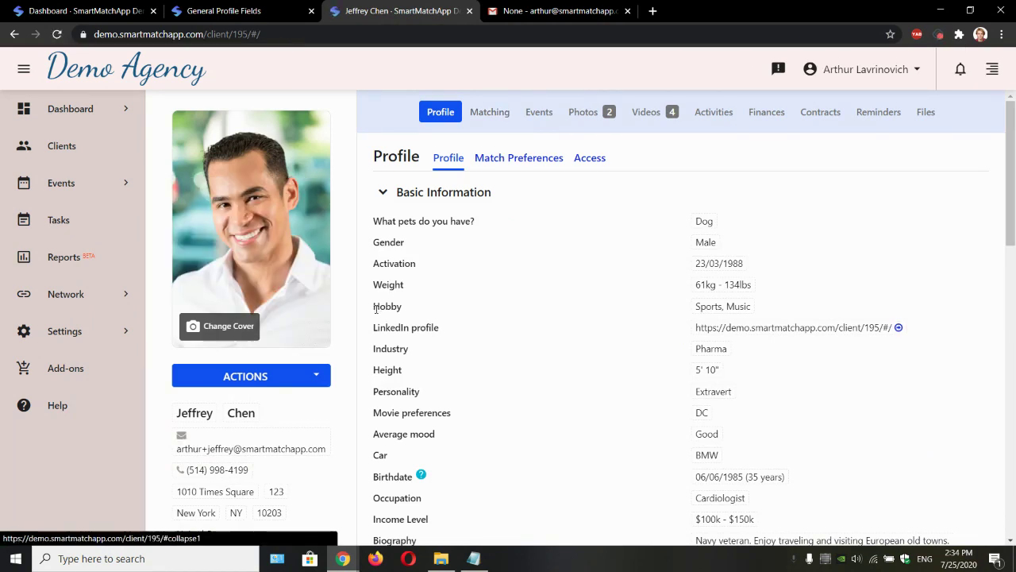
left_click_drag(377, 309, 375, 311)
left_click(820, 311)
left_click(145, 6)
Step: Set the Hobby field's Available for Clients to No, then return to the client profile tab
left_click(193, 6)
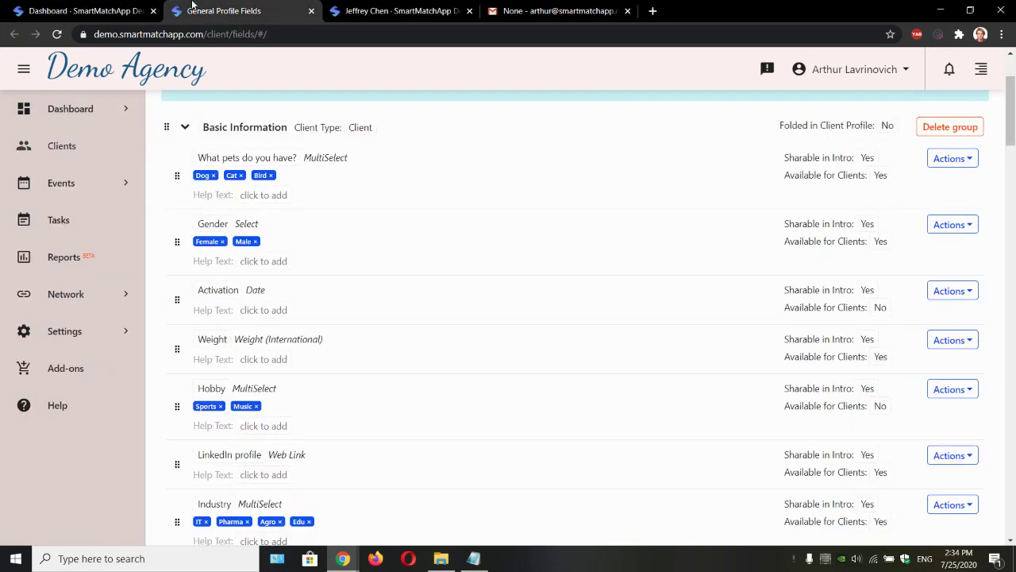
left_click_drag(175, 397, 926, 419)
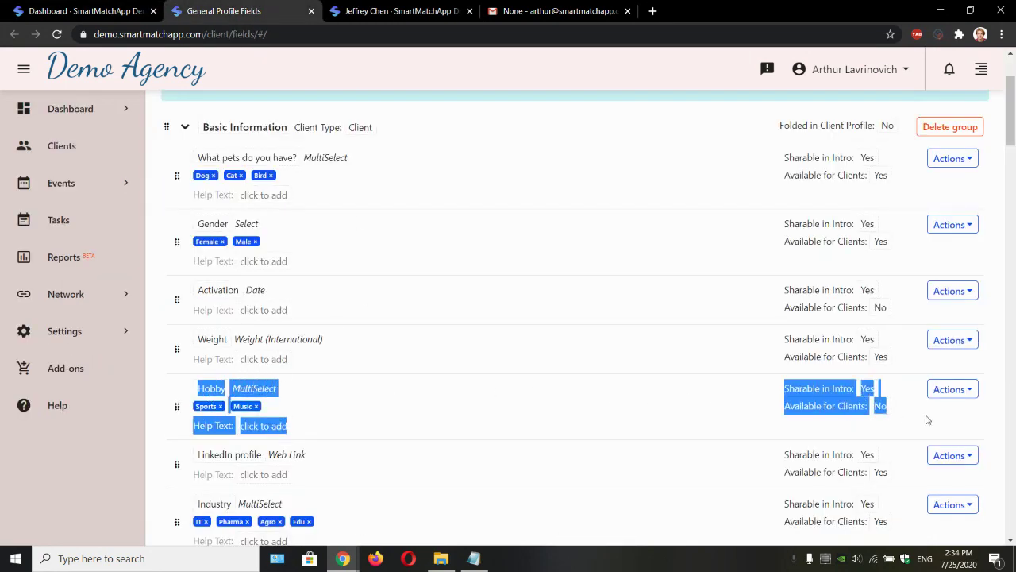
left_click(887, 414)
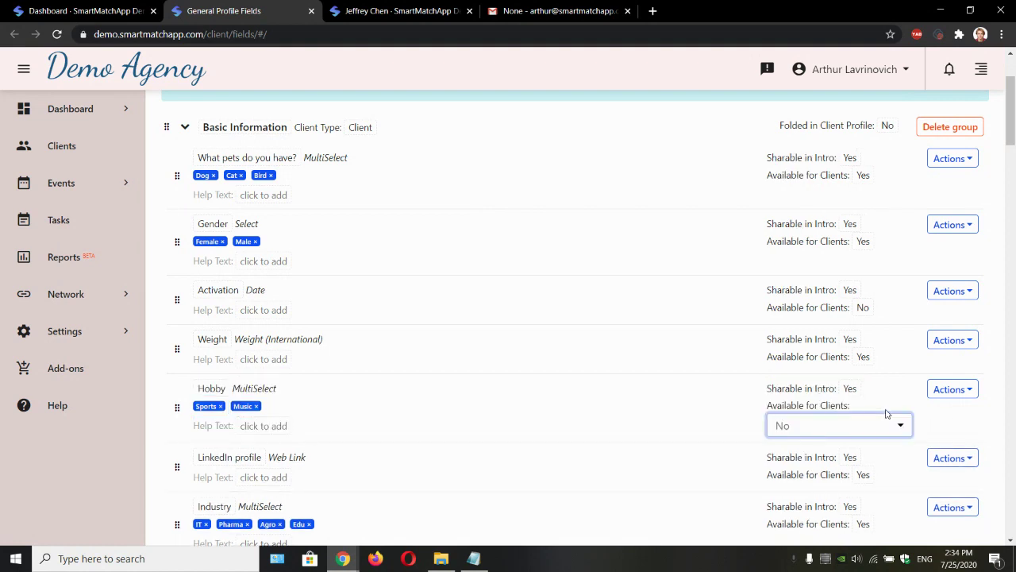
left_click(864, 432)
left_click(825, 397)
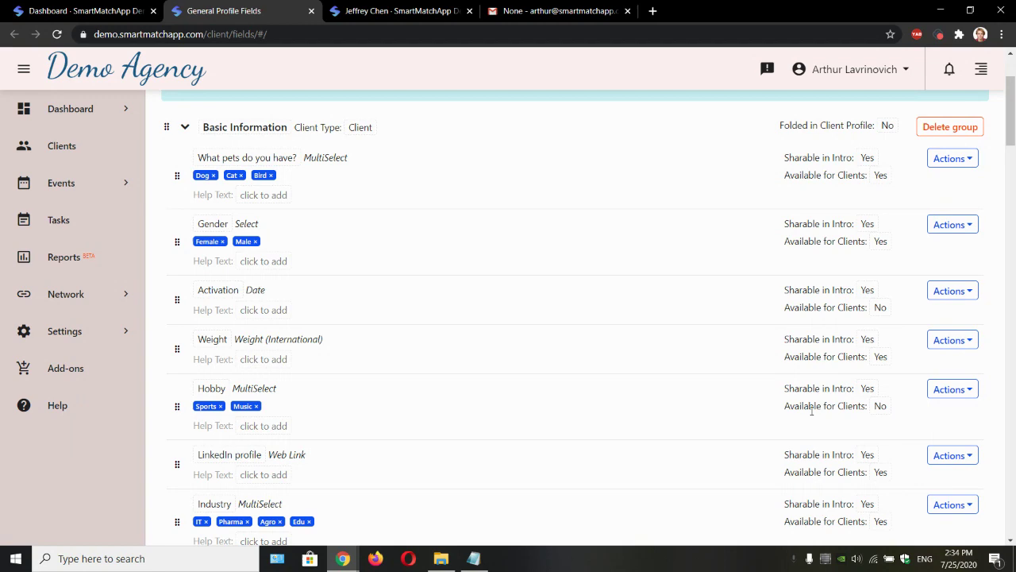
left_click_drag(783, 412, 872, 406)
left_click(897, 416)
left_click(399, 10)
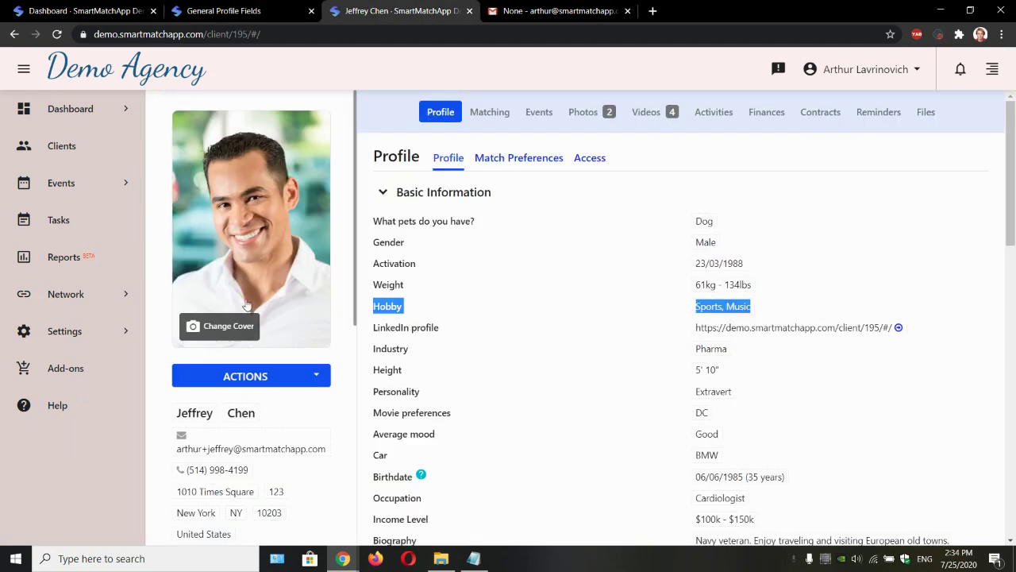
Step: Log in as this client and review the profile's basic information, where Hobby is hidden
left_click(275, 382)
left_click(270, 421)
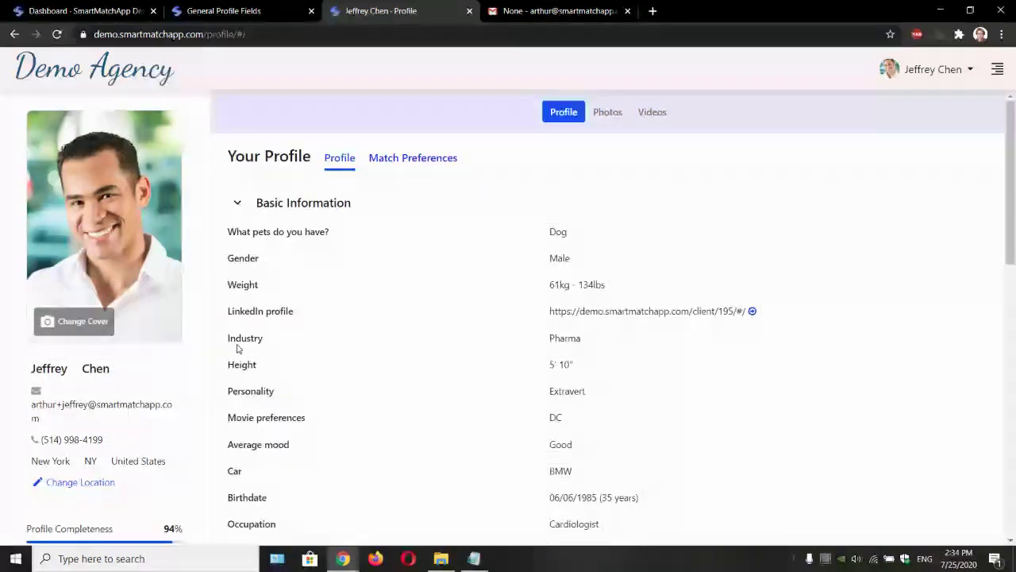
left_click_drag(227, 245, 228, 232)
left_click(281, 474)
Step: Log out of the client's account from the name dropdown
left_click(234, 230)
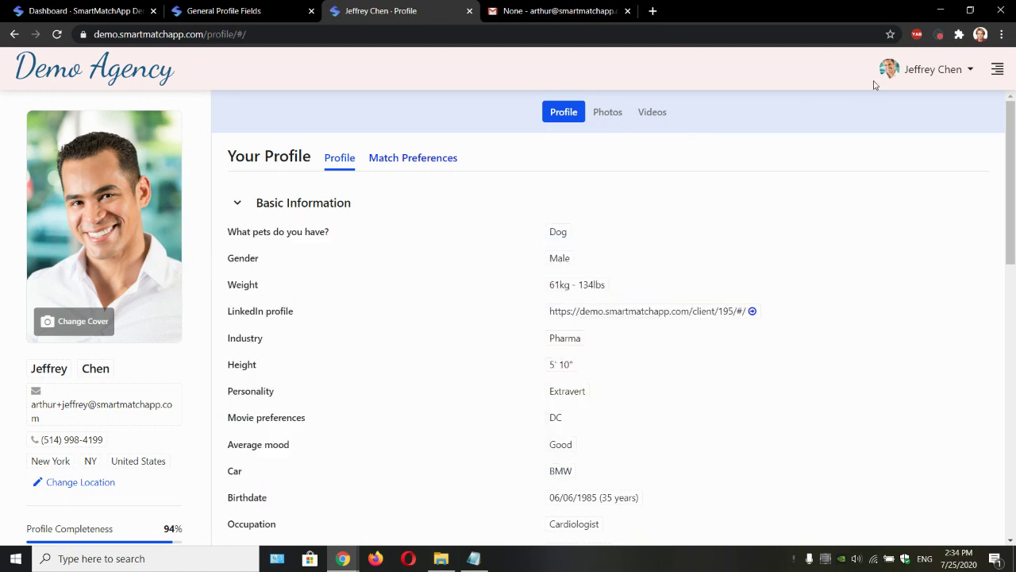
left_click(939, 74)
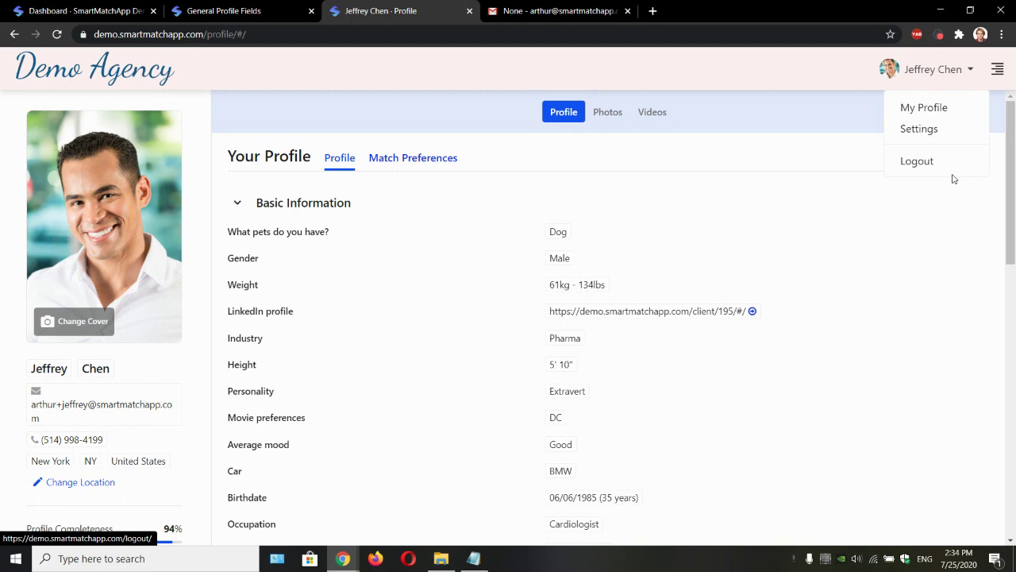
left_click(943, 167)
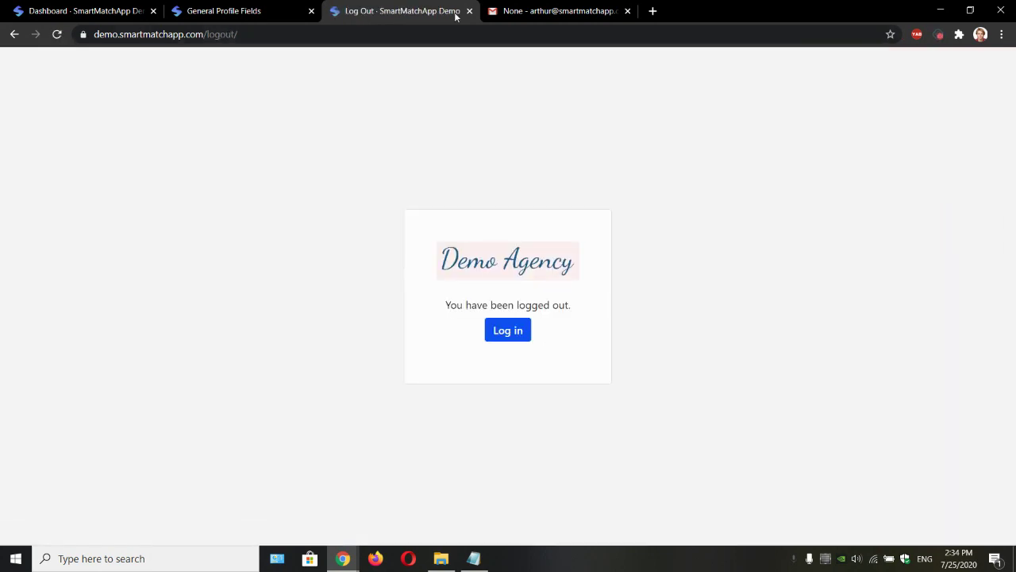
Step: Sign back in as agency admin, close the extra Dashboard tab, and expand Settings > Client
left_click(506, 331)
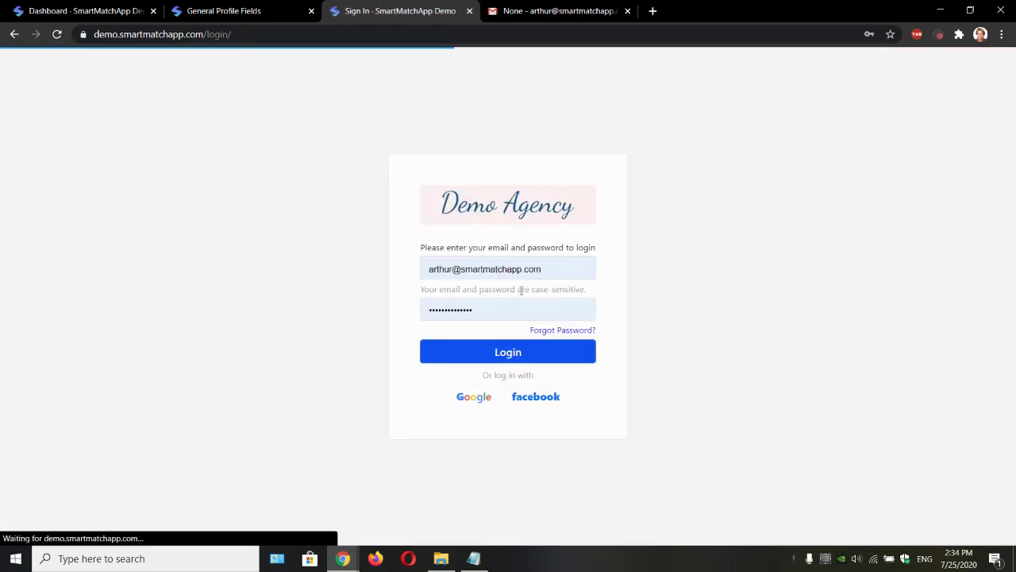
left_click(510, 357)
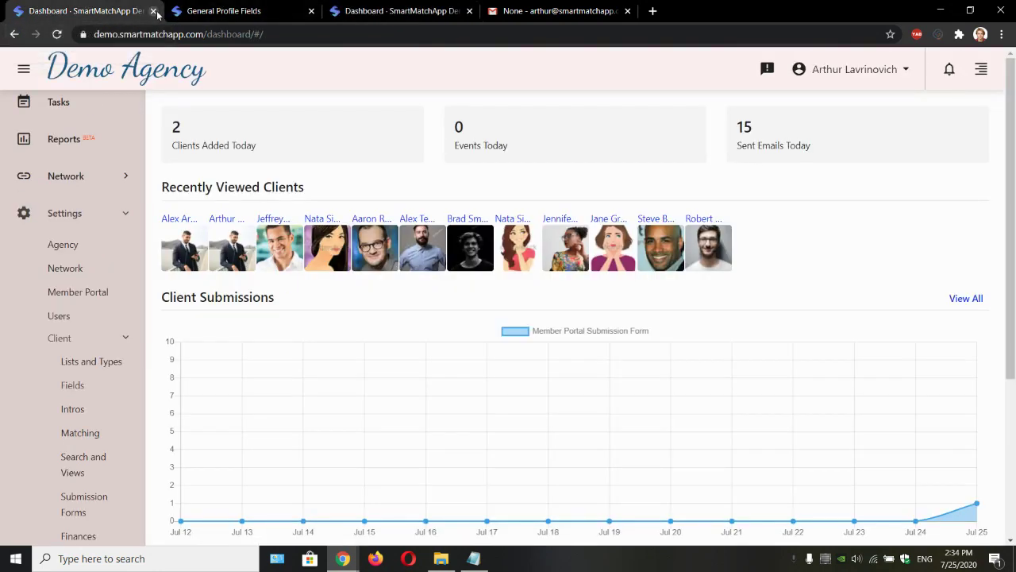
left_click(153, 10)
left_click(77, 339)
scroll(72, 349, "down", 1)
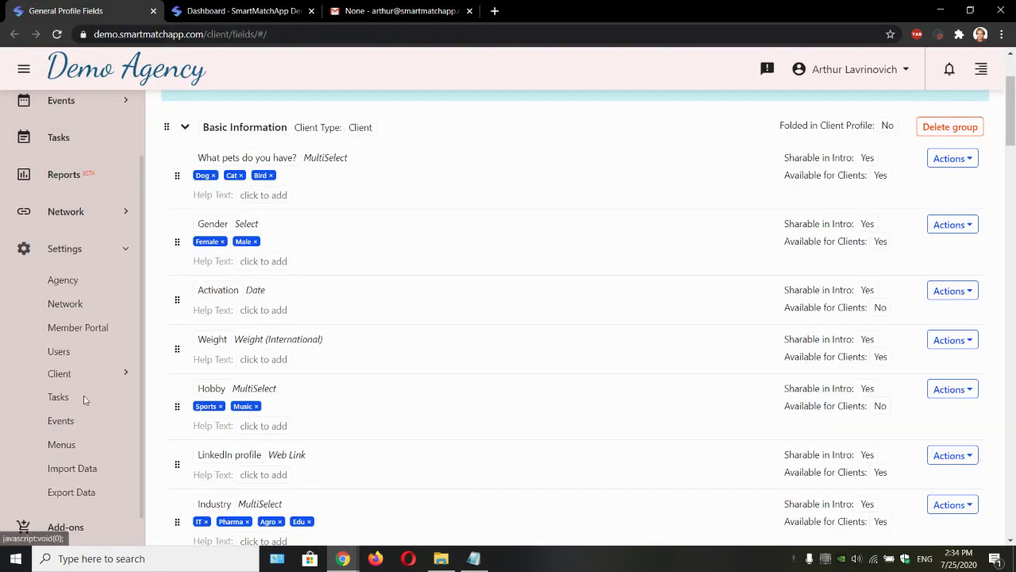
left_click(61, 374)
scroll(89, 423, "down", 1)
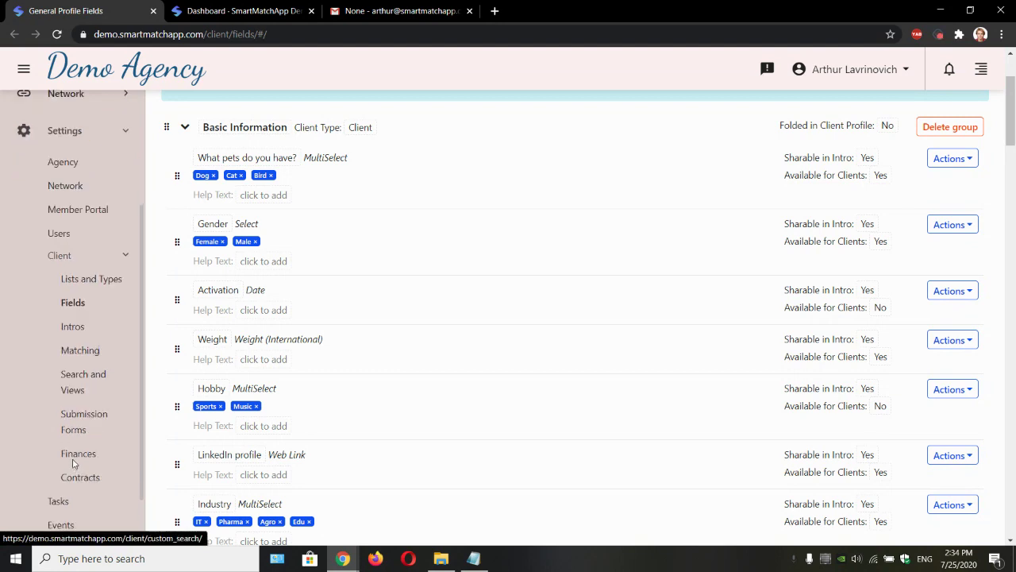
Step: Open Client > Matching settings and keep the ideal-match field's Show for Clients at Yes
left_click(89, 356)
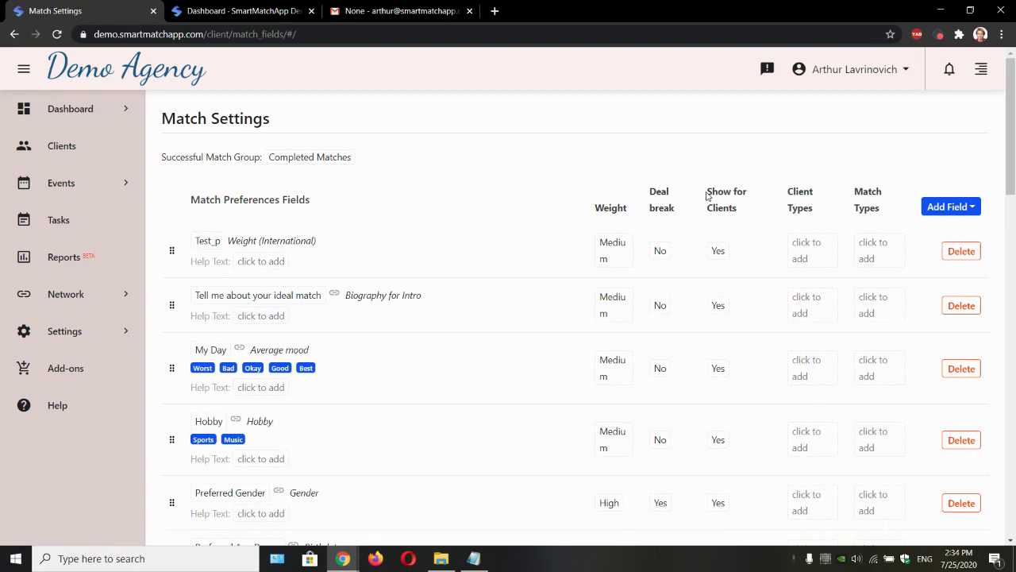
left_click_drag(709, 190, 739, 213)
left_click(755, 209)
scroll(722, 480, "down", 2)
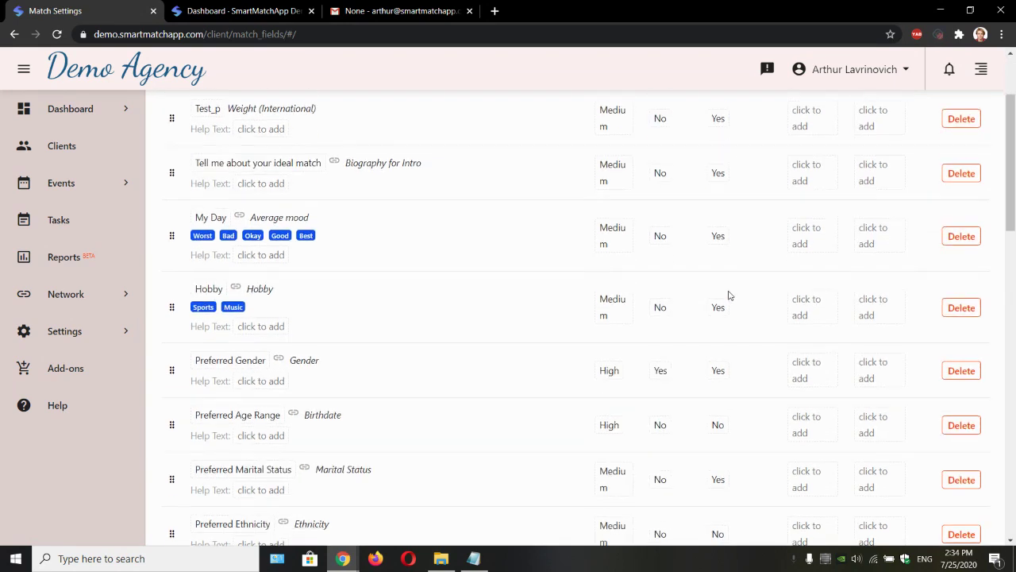
left_click(721, 173)
left_click(728, 184)
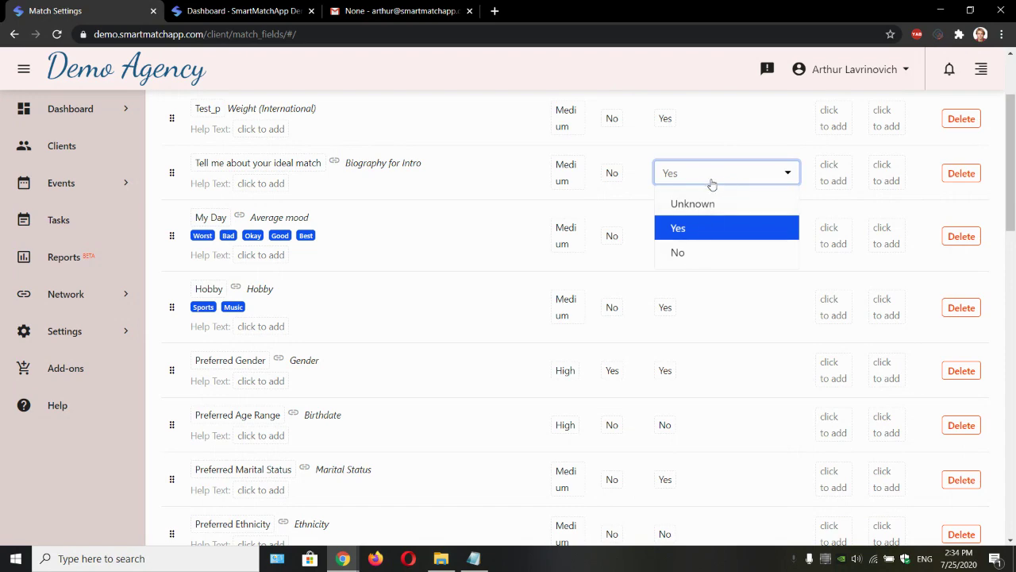
left_click(711, 179)
scroll(708, 183, "up", 2)
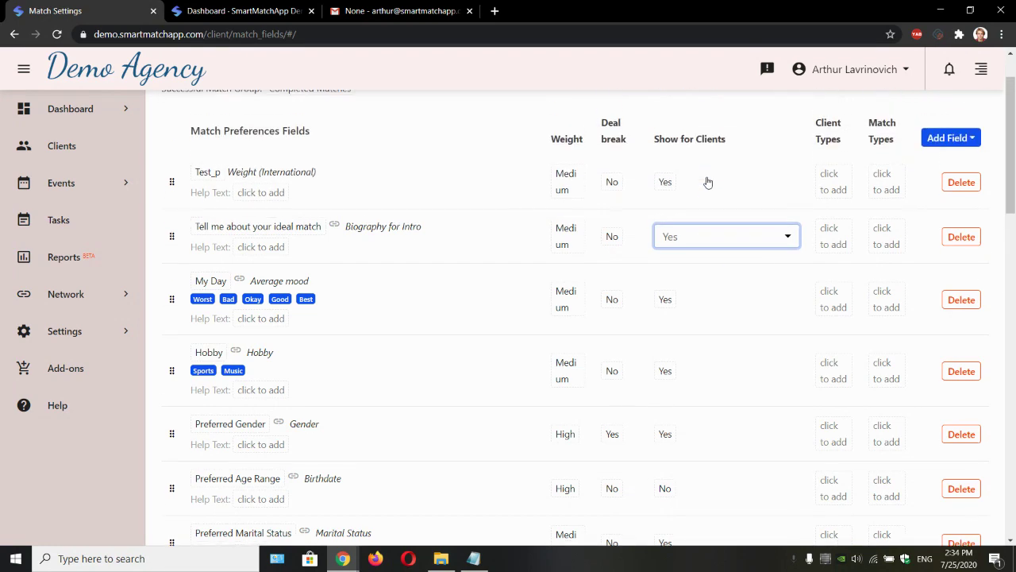
left_click(548, 146)
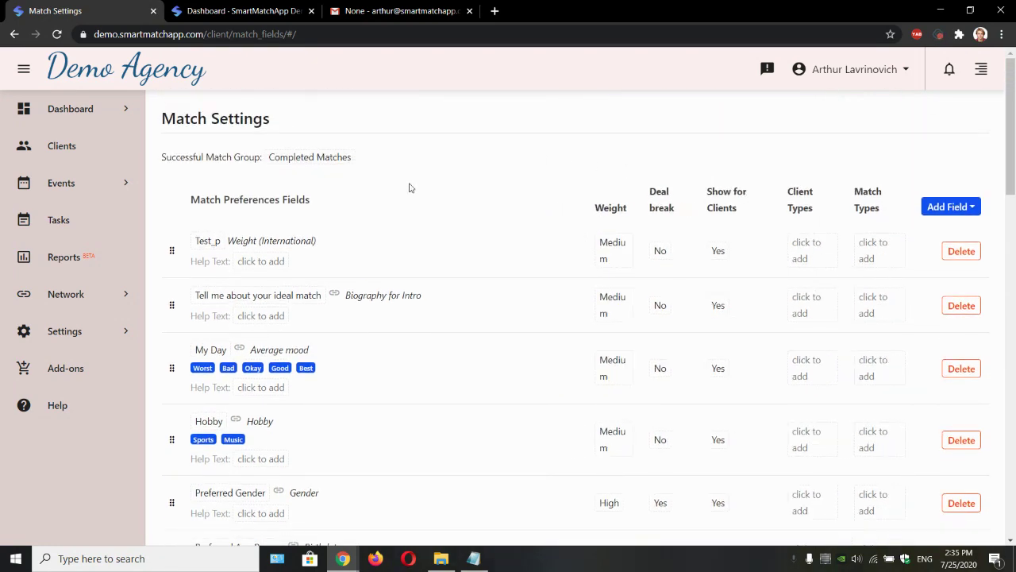
Step: Open Settings > Menus and locate the Client's Interface Top Menu section
left_click(75, 332)
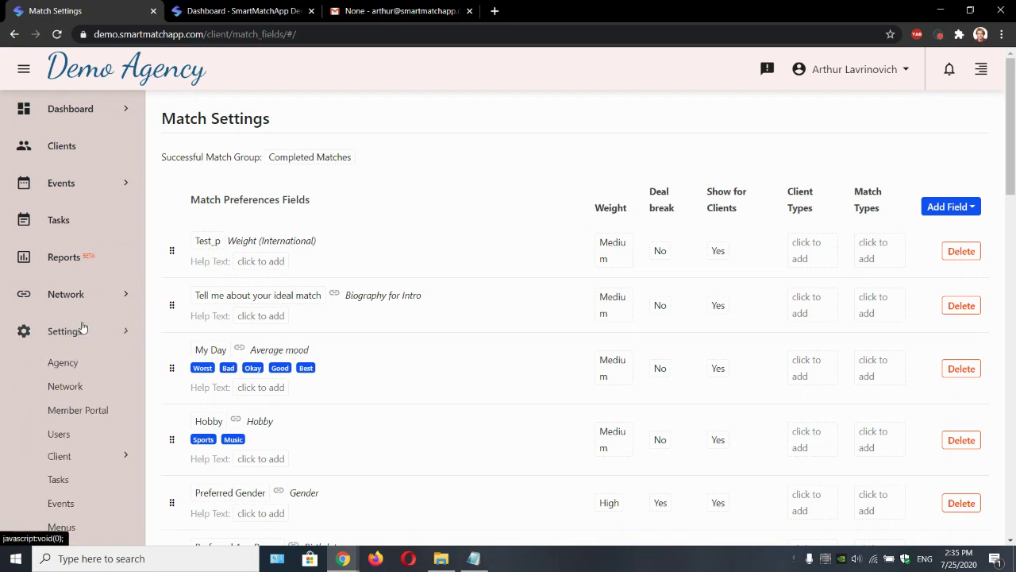
scroll(70, 337, "down", 2)
left_click(61, 410)
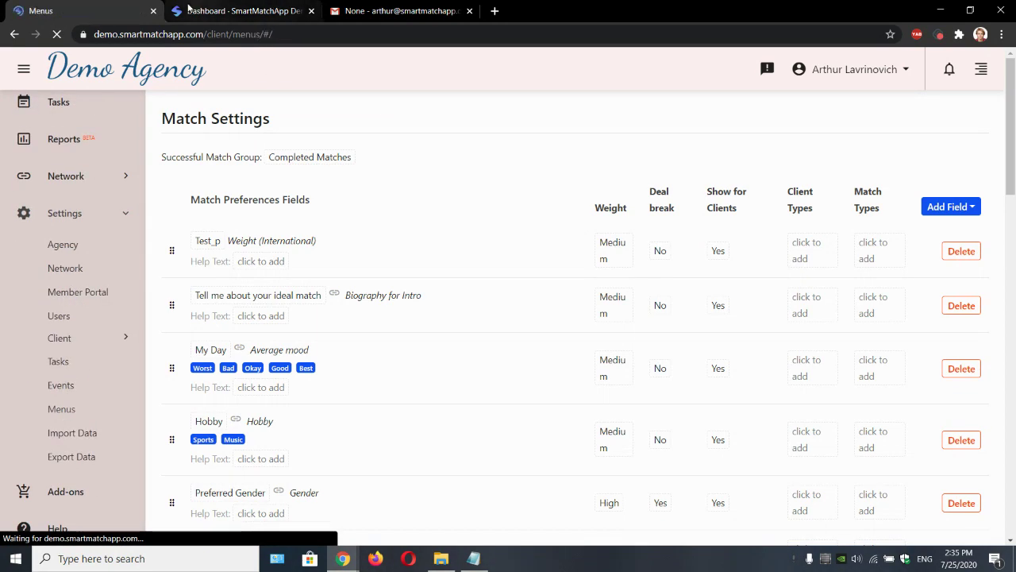
scroll(253, 242, "down", 3)
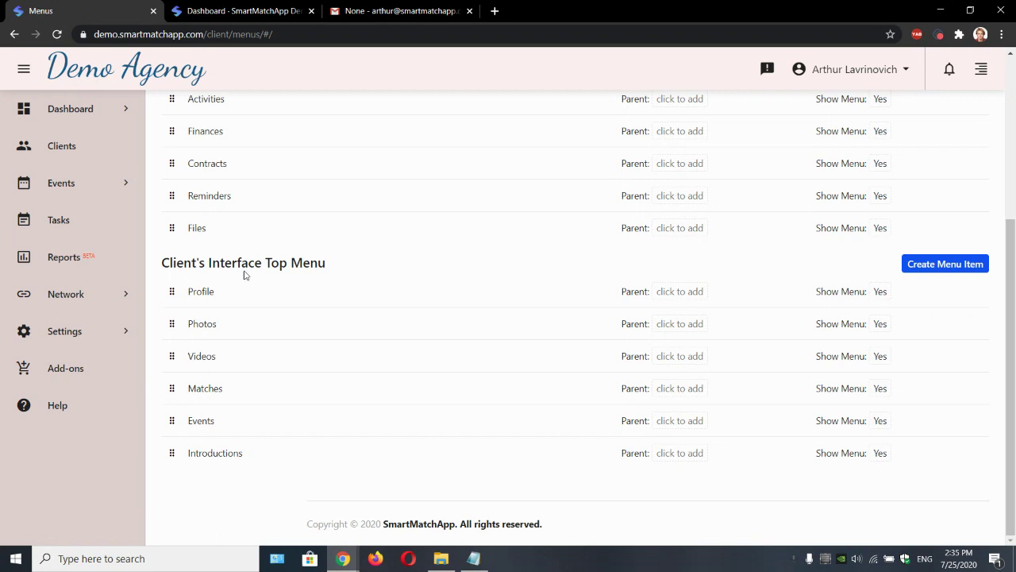
left_click_drag(165, 267, 347, 265)
left_click(362, 265)
Step: From the Dashboard, open the recently viewed client and use Actions > Login As
left_click(264, 8)
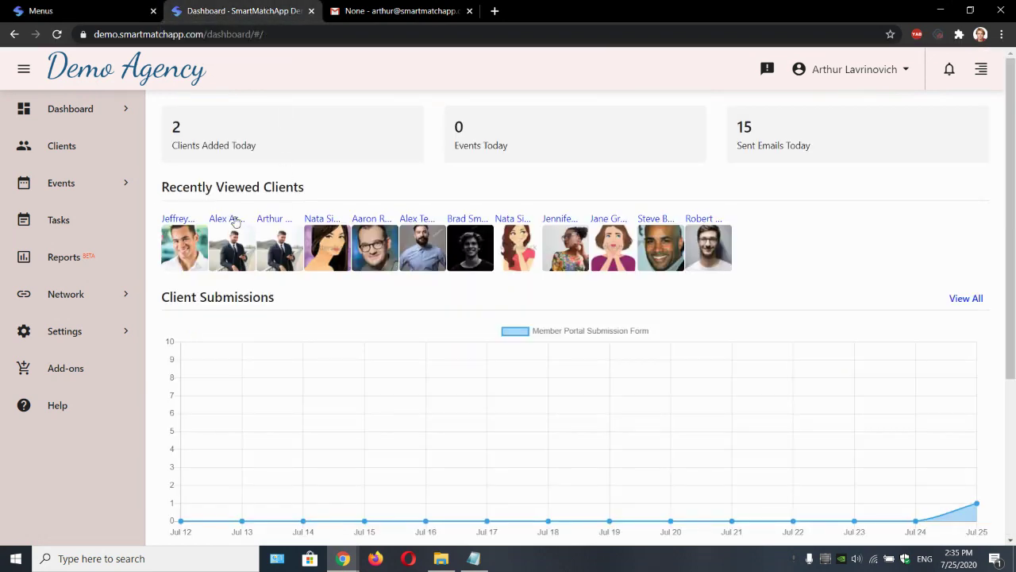
left_click(177, 225)
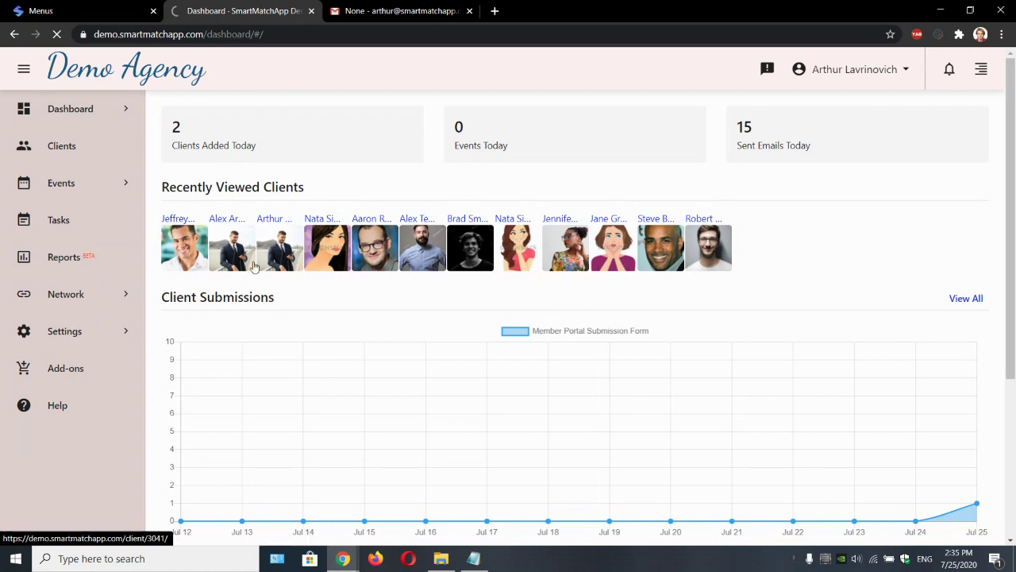
left_click(248, 381)
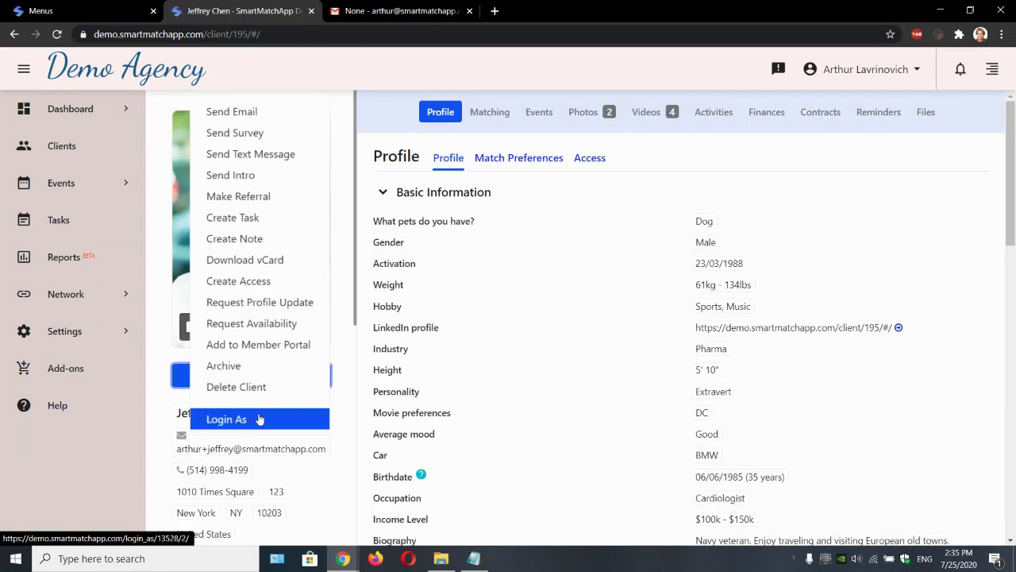
left_click(261, 418)
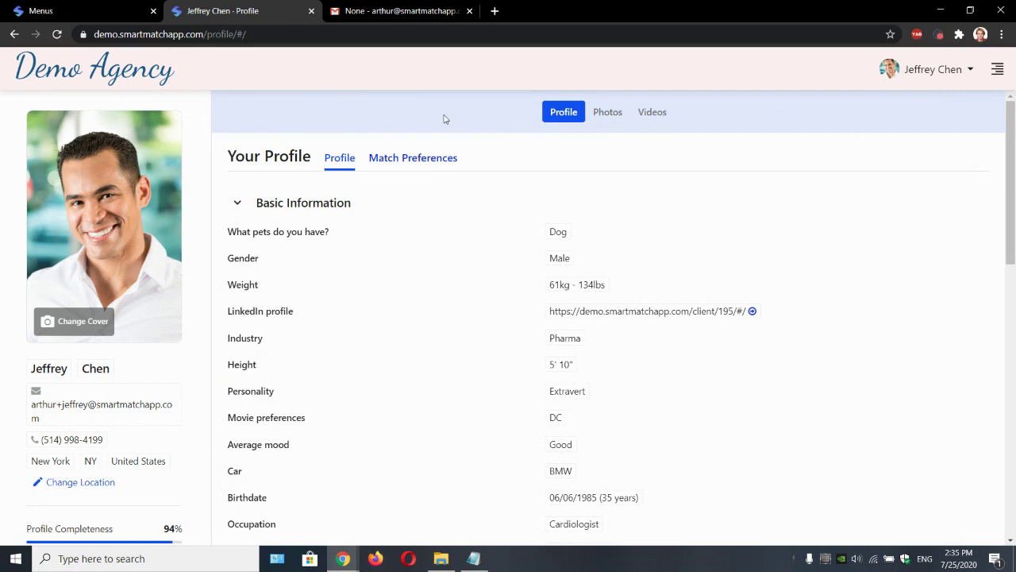
Step: Compare the client's Videos menu label with the Profile, Photos and Videos rows in Menus settings
left_click_drag(734, 116, 509, 116)
left_click(700, 109)
left_click(100, 9)
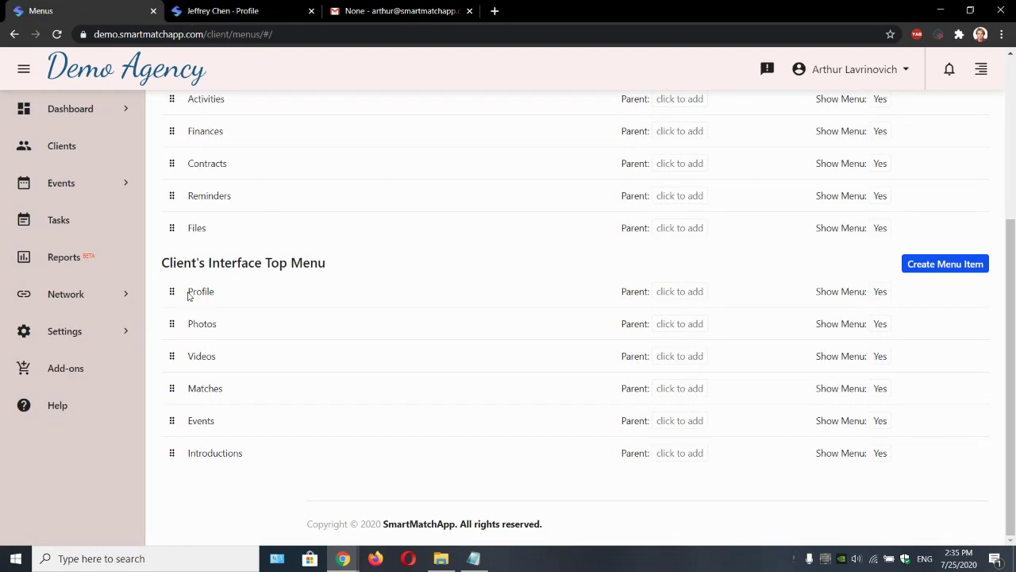
left_click_drag(189, 291, 250, 347)
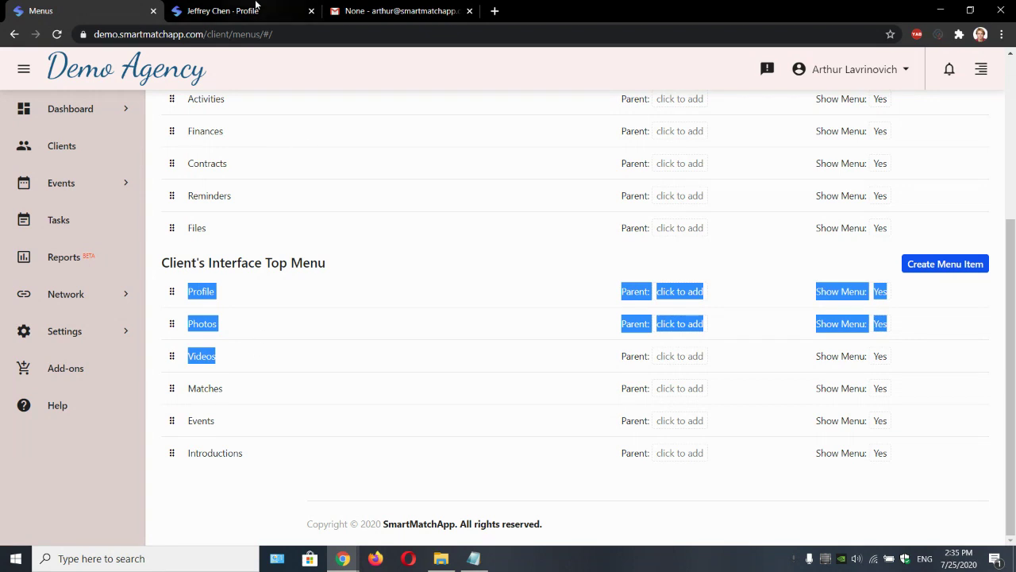
Step: Check the Photos and Videos labels on the client's profile against Menus settings, ending on Menus
left_click(230, 10)
left_click_drag(664, 114, 495, 116)
left_click(486, 116)
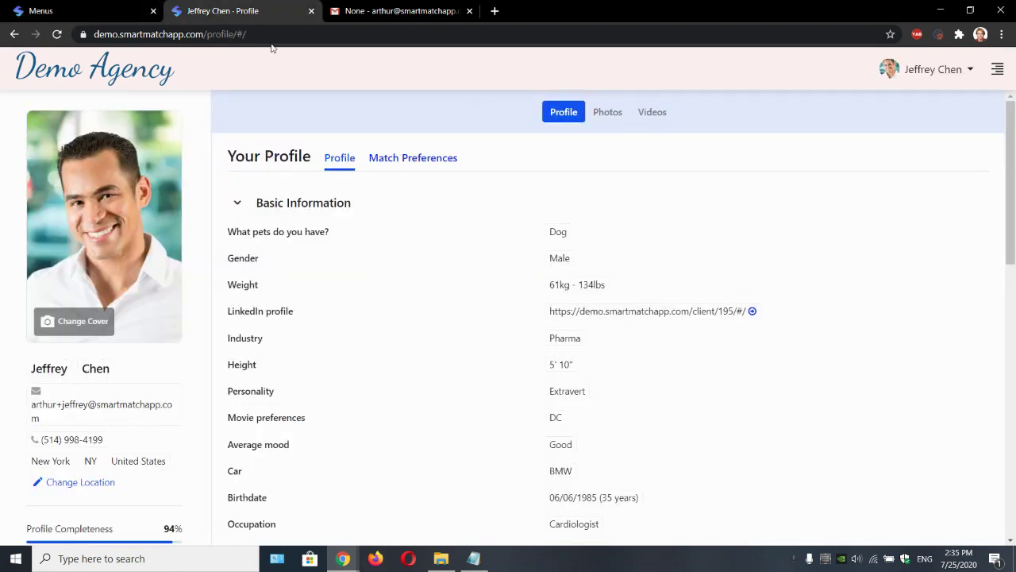
left_click(95, 11)
left_click(280, 8)
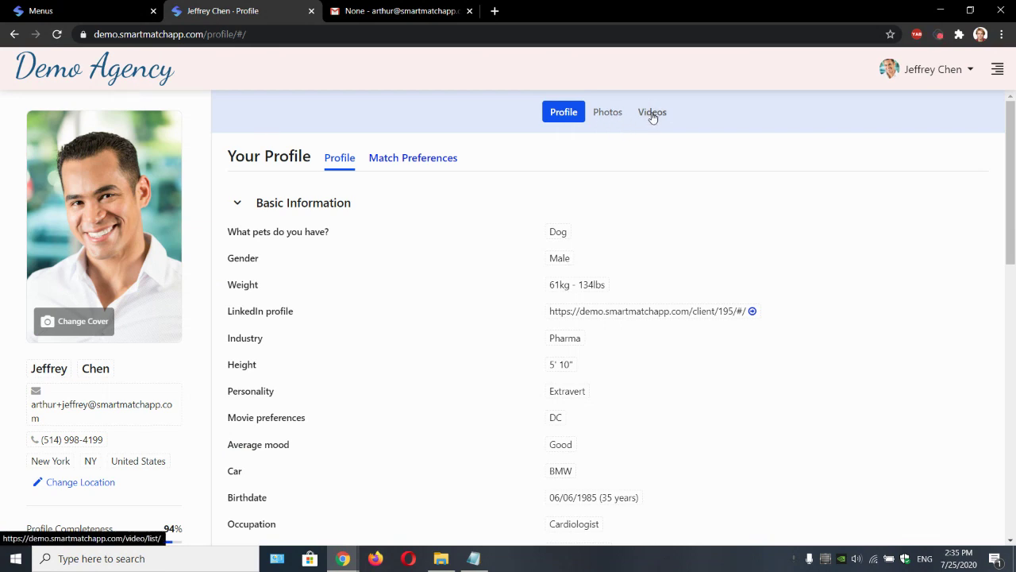
left_click(115, 8)
left_click(524, 242)
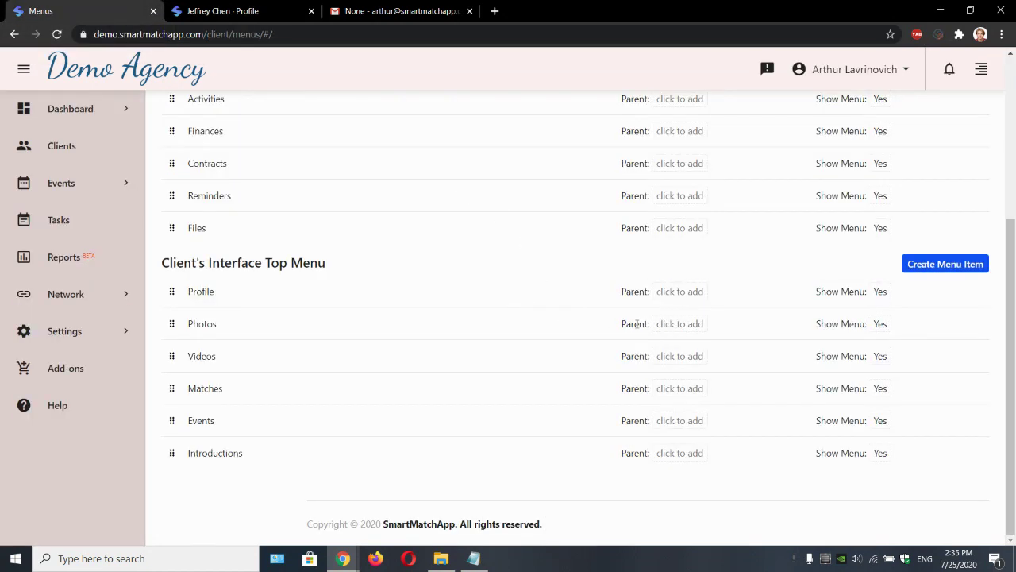
left_click(256, 8)
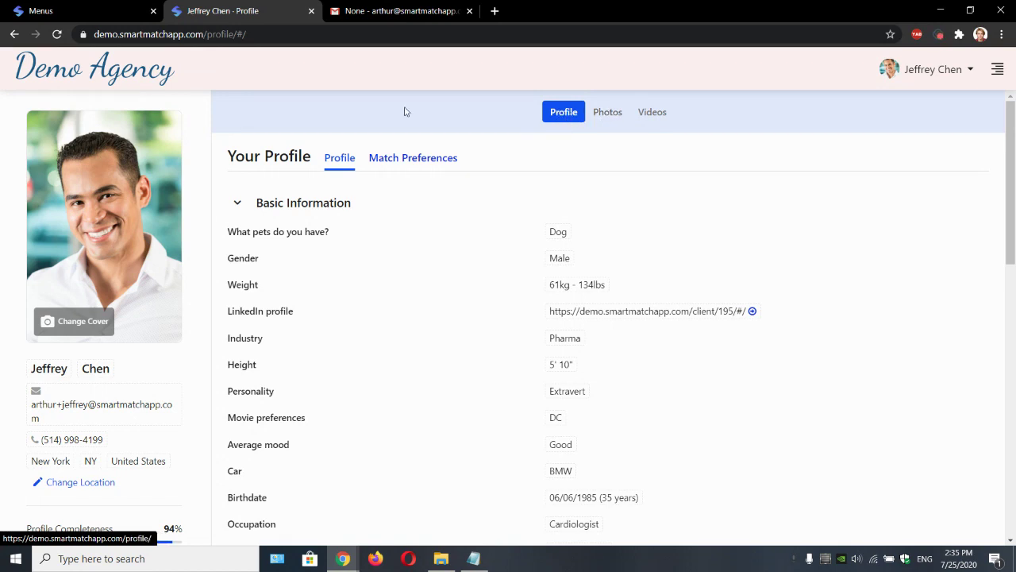
left_click(54, 9)
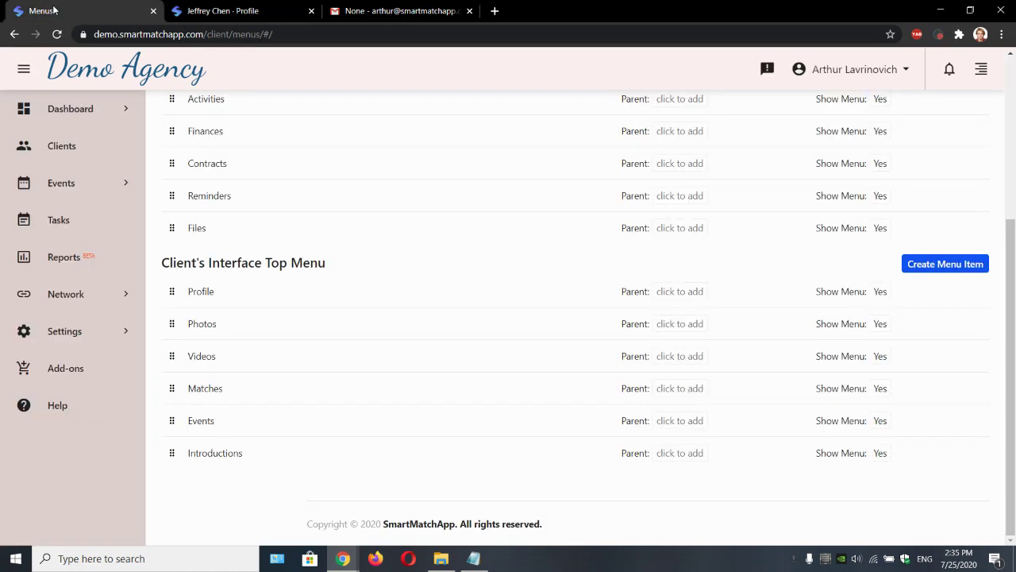
Step: Set Profile as the parent of both Photos and Videos in the top menu
left_click(687, 333)
left_click(685, 334)
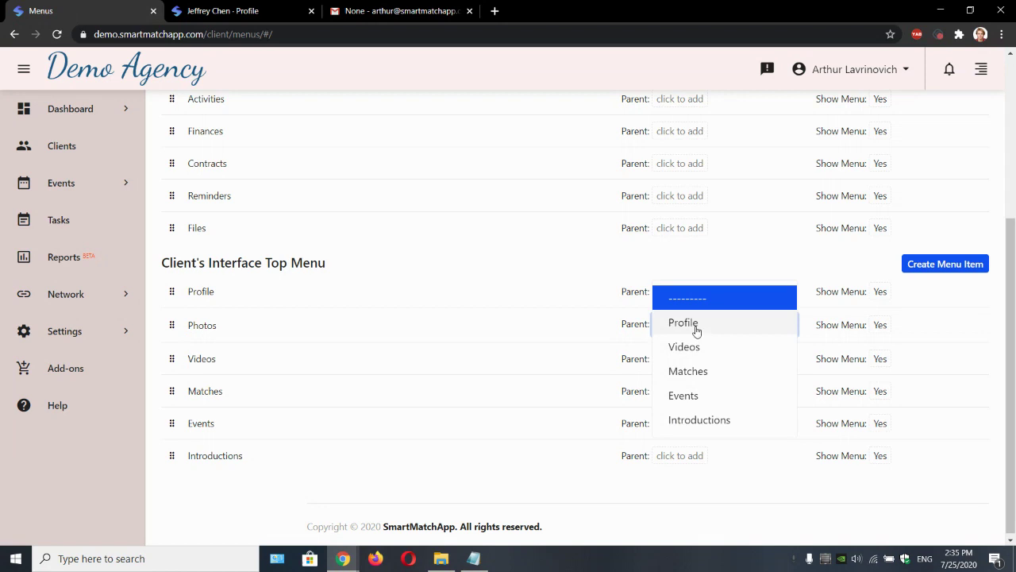
left_click(696, 331)
left_click(624, 255)
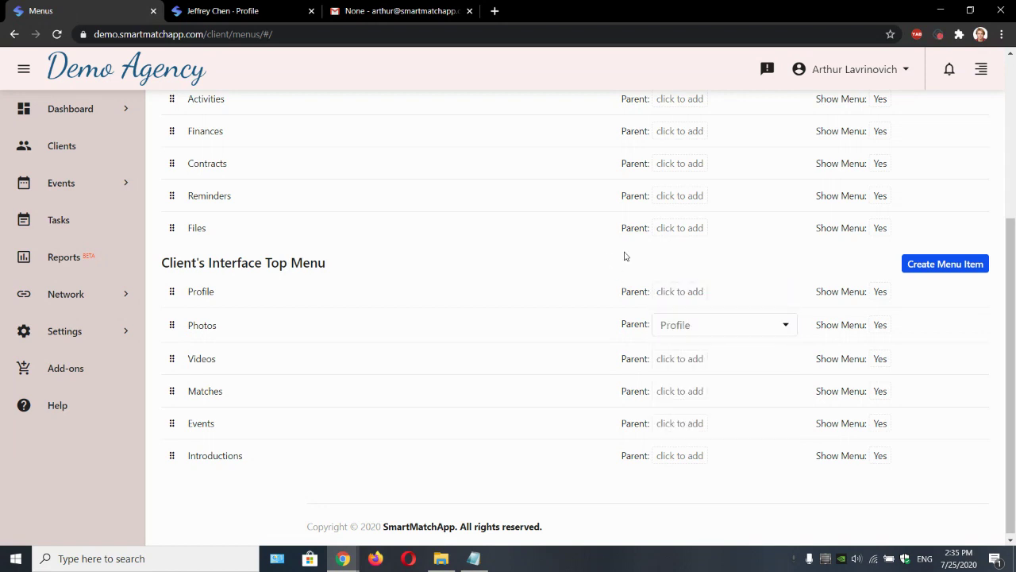
left_click(679, 363)
left_click(680, 360)
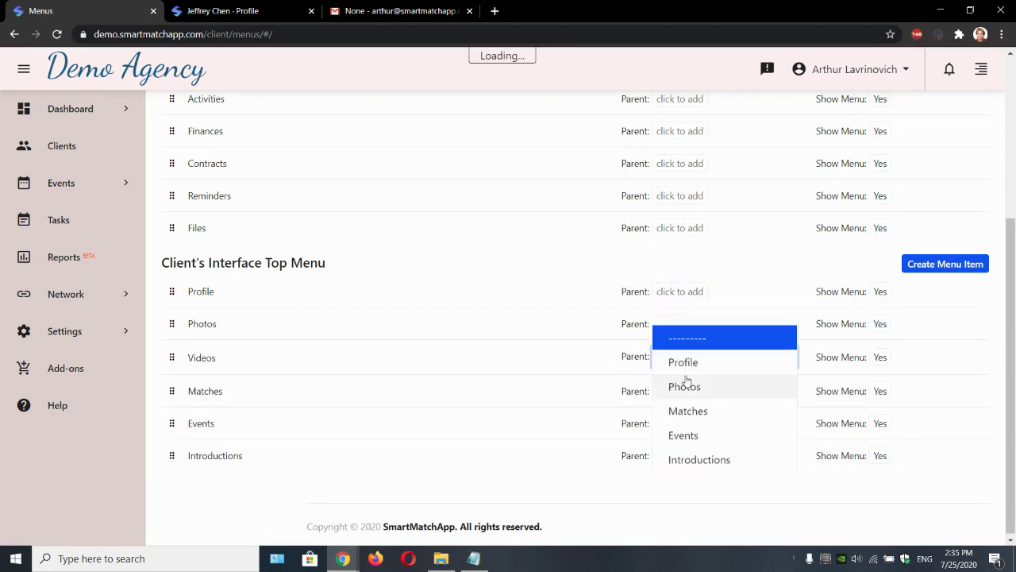
left_click(687, 363)
left_click(578, 265)
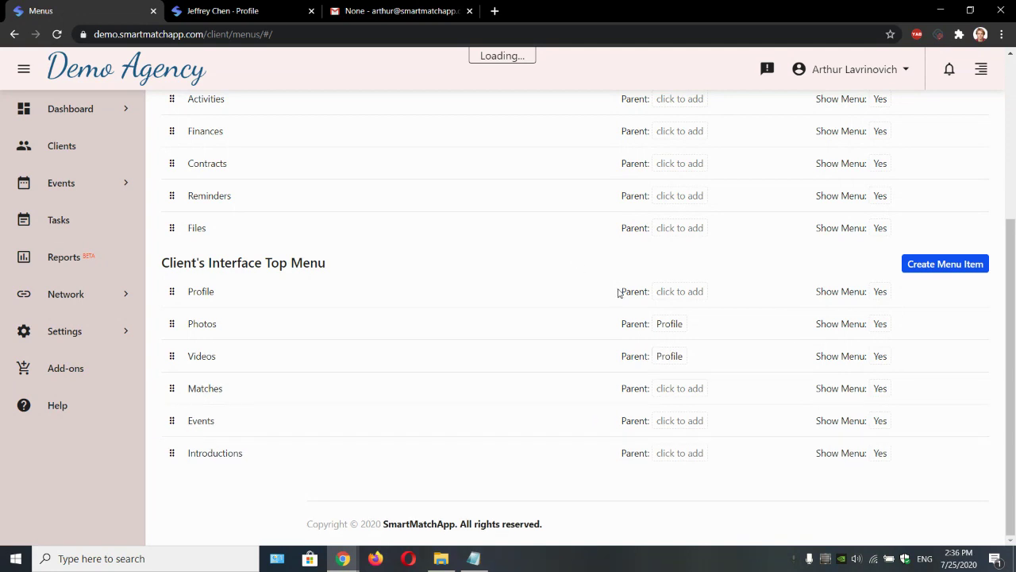
Step: Reload the client's profile and open Photos from the Profile dropdown
left_click(238, 11)
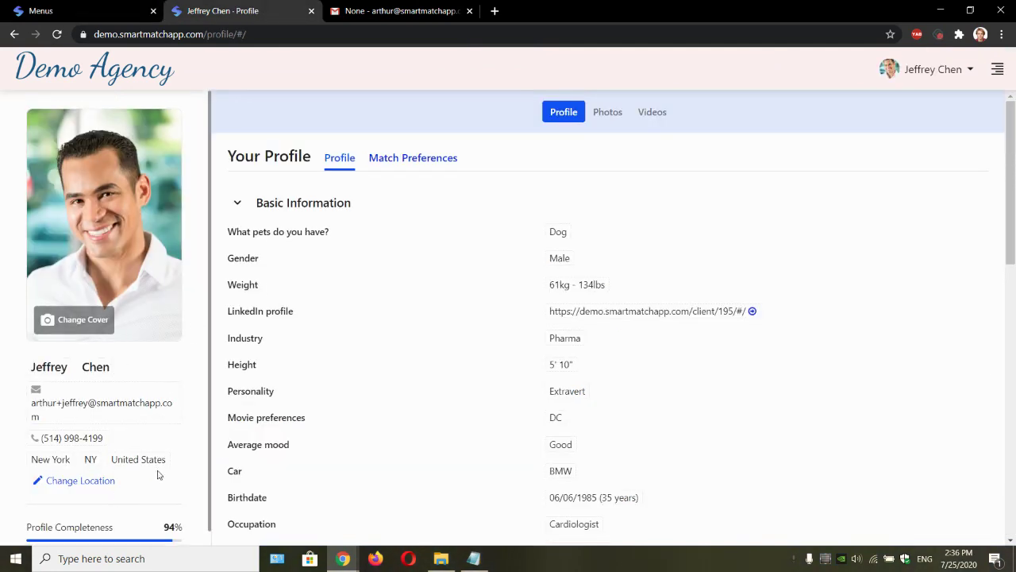
scroll(159, 465, "down", 1)
left_click(57, 34)
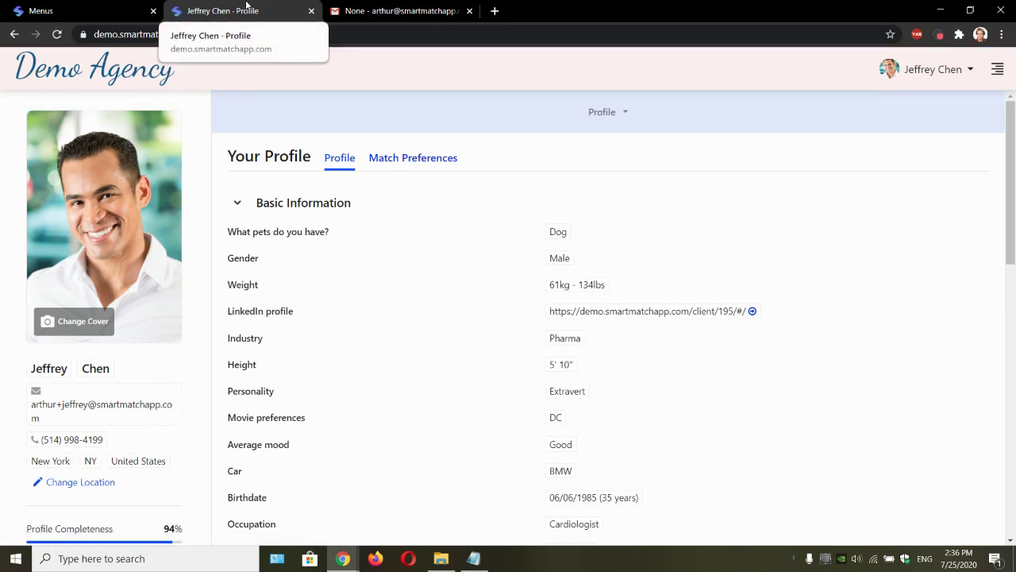
left_click(625, 114)
left_click(712, 107)
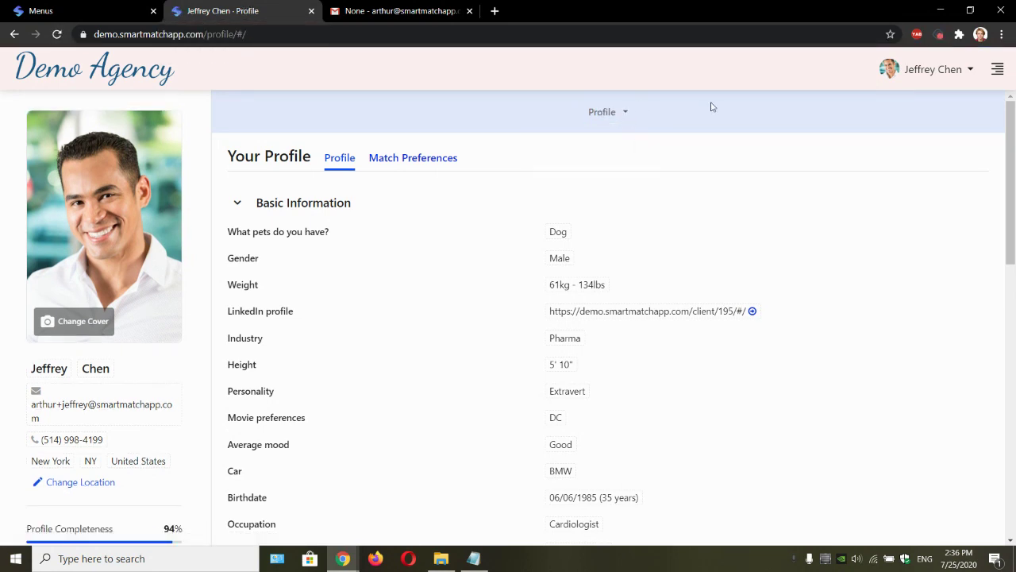
left_click(624, 111)
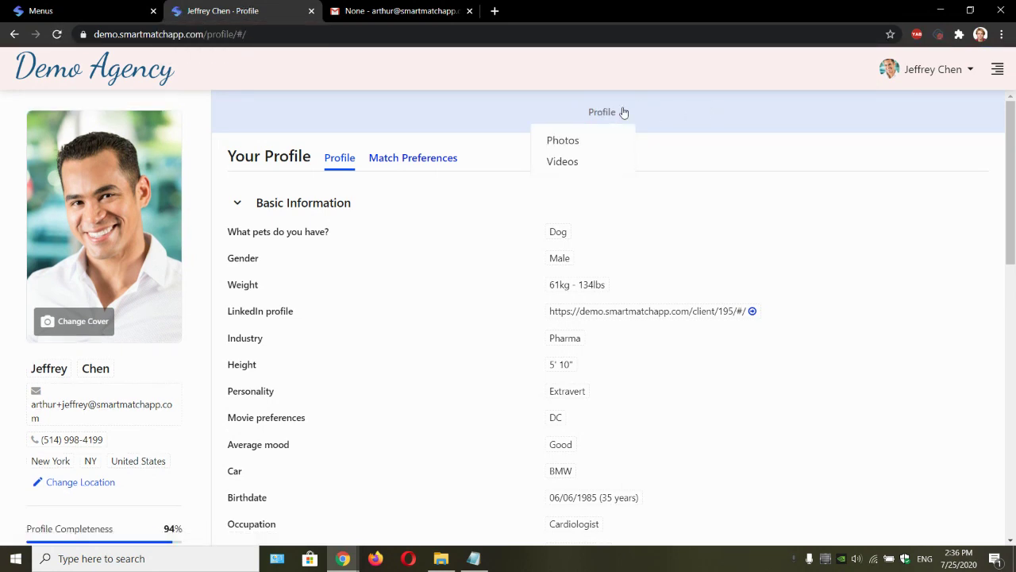
left_click(593, 144)
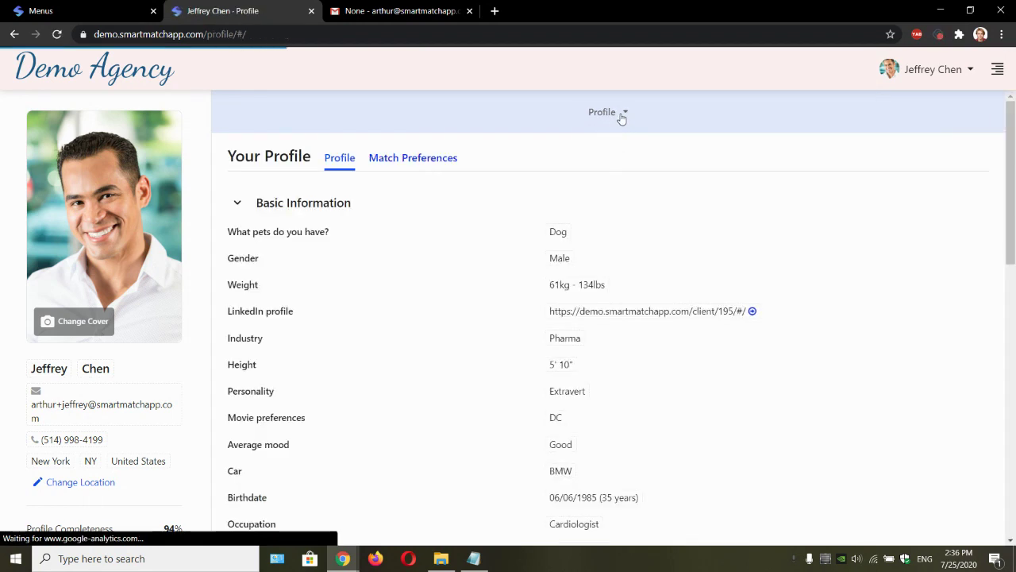
Step: Open the client's Videos page from the Profile dropdown, then log out
left_click(619, 112)
left_click(608, 159)
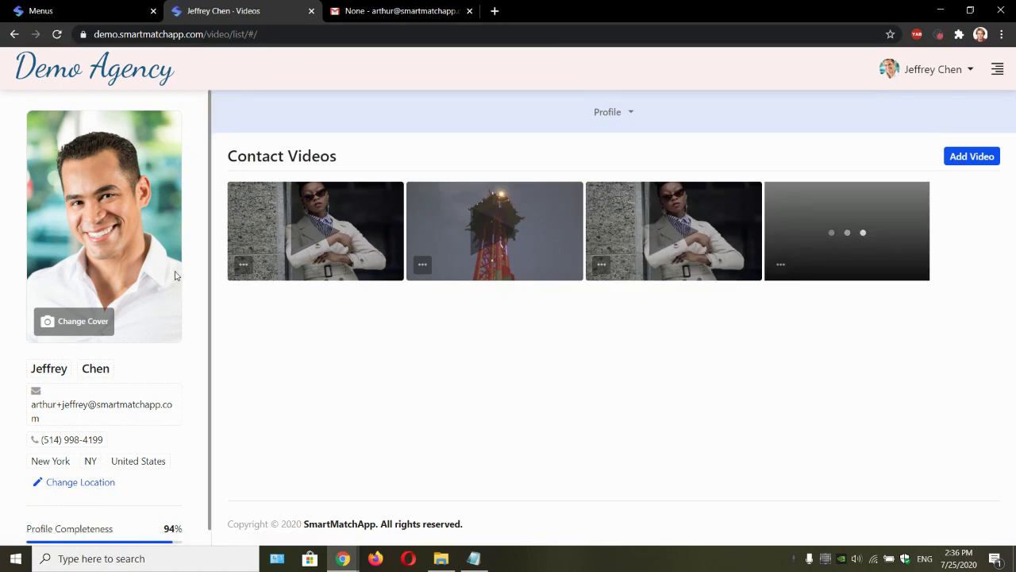
left_click(915, 70)
left_click(915, 158)
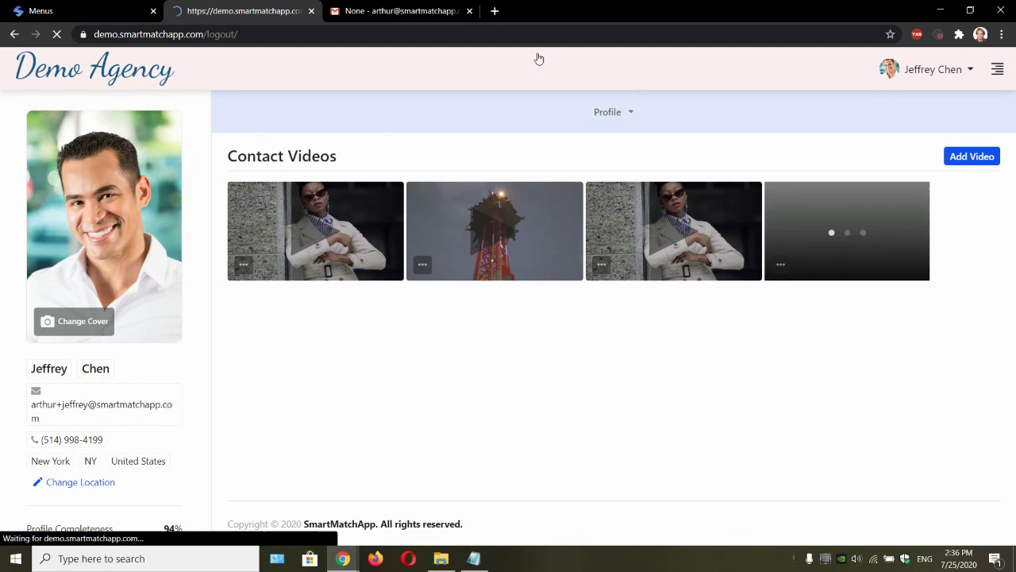
Step: Log back in with the saved credentials and return to the Menus settings
left_click(512, 334)
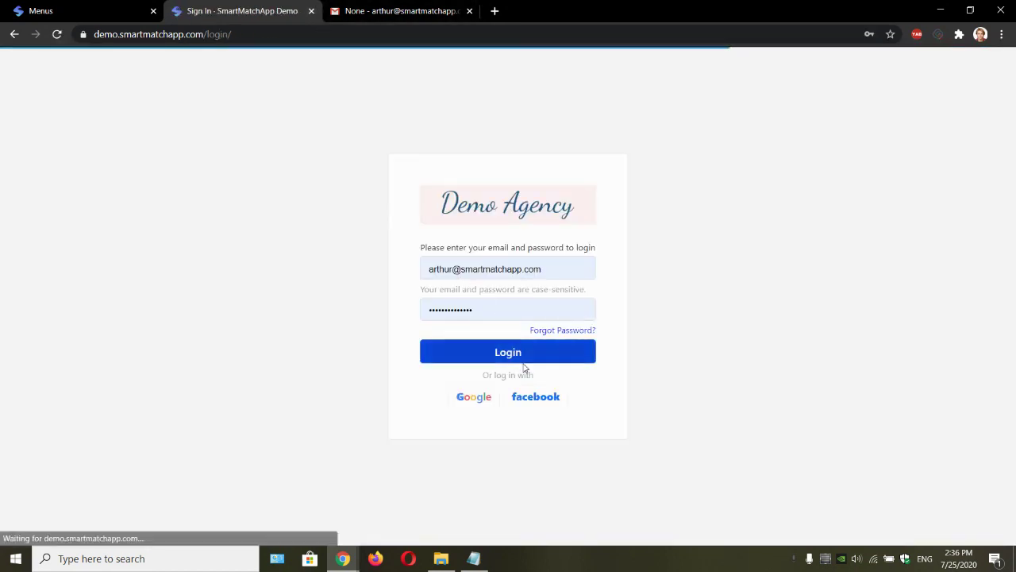
left_click(522, 357)
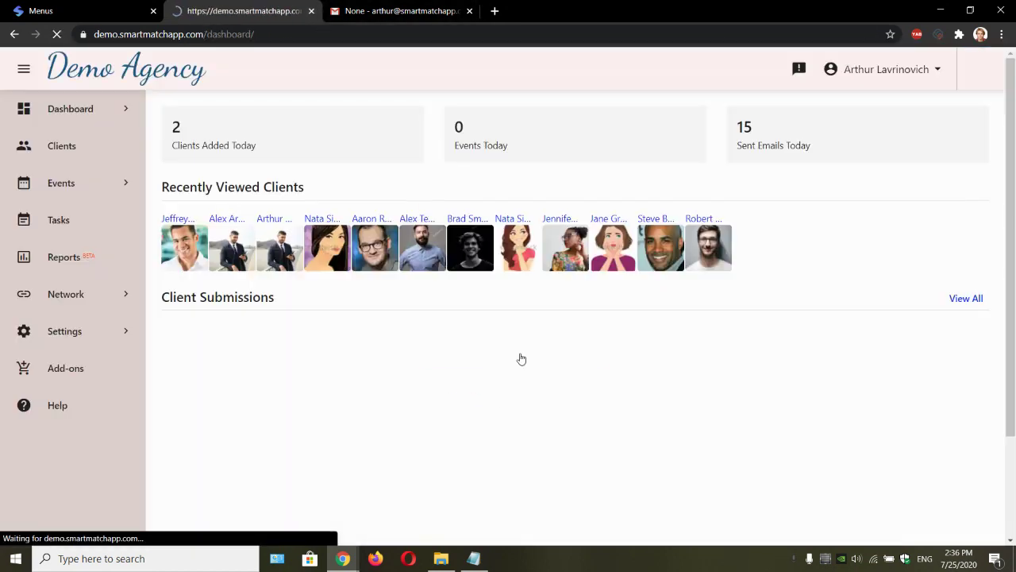
key("ctrl+shift+Tab")
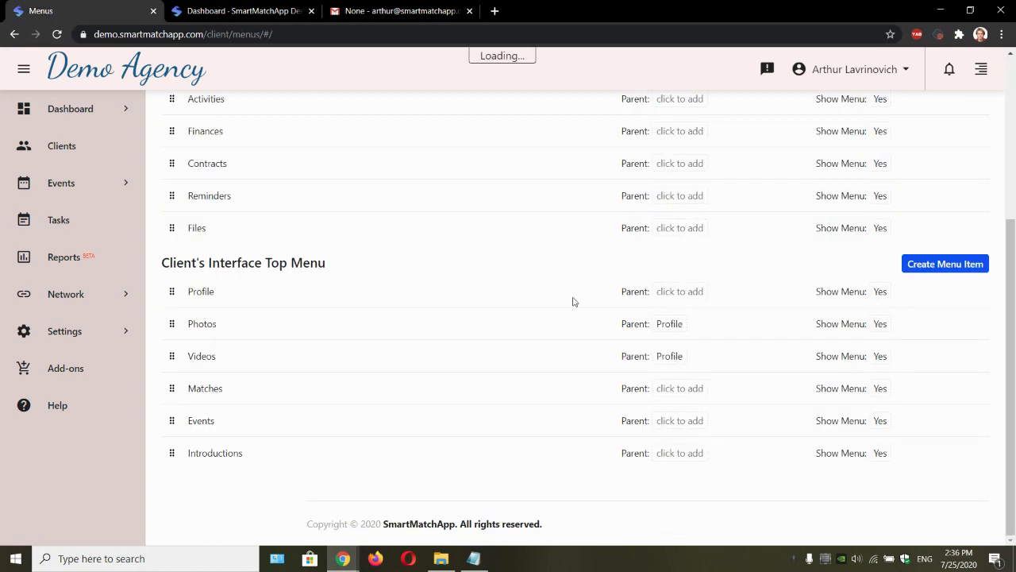
Step: Set the Parent of Photos and Videos back to '--------'
left_click(677, 326)
left_click(685, 329)
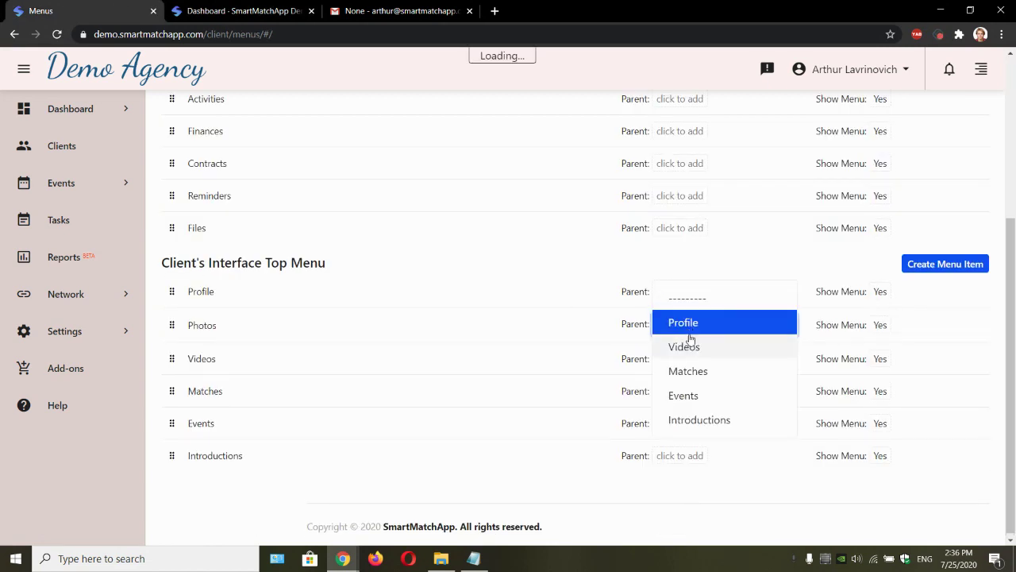
left_click(682, 298)
left_click(676, 358)
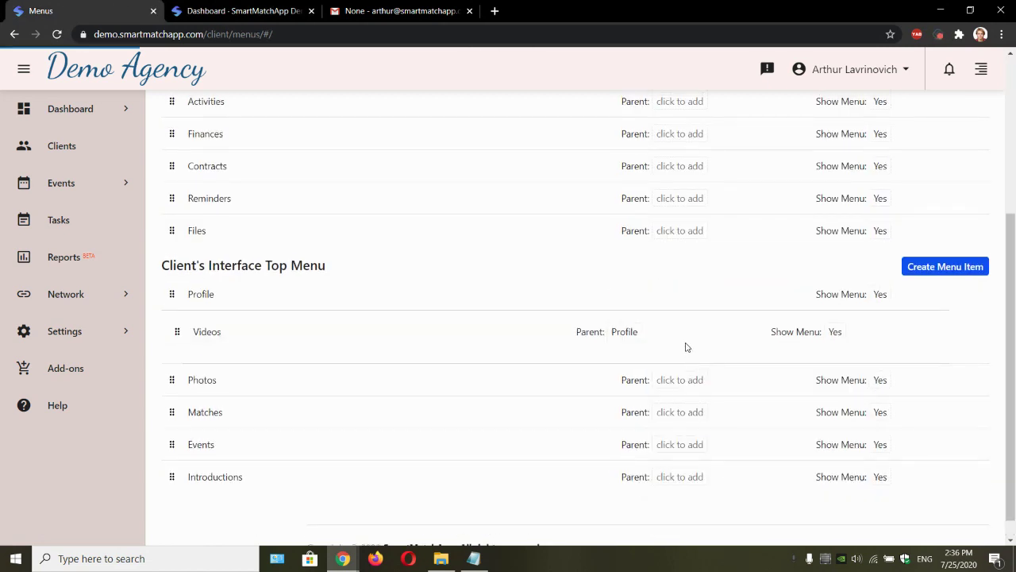
left_click(635, 333)
left_click(656, 329)
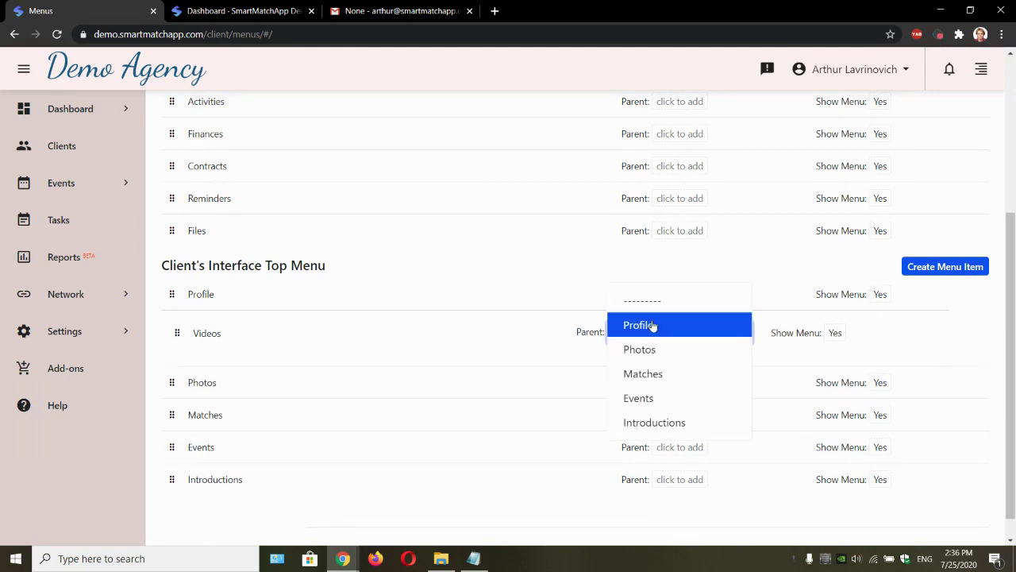
left_click(645, 297)
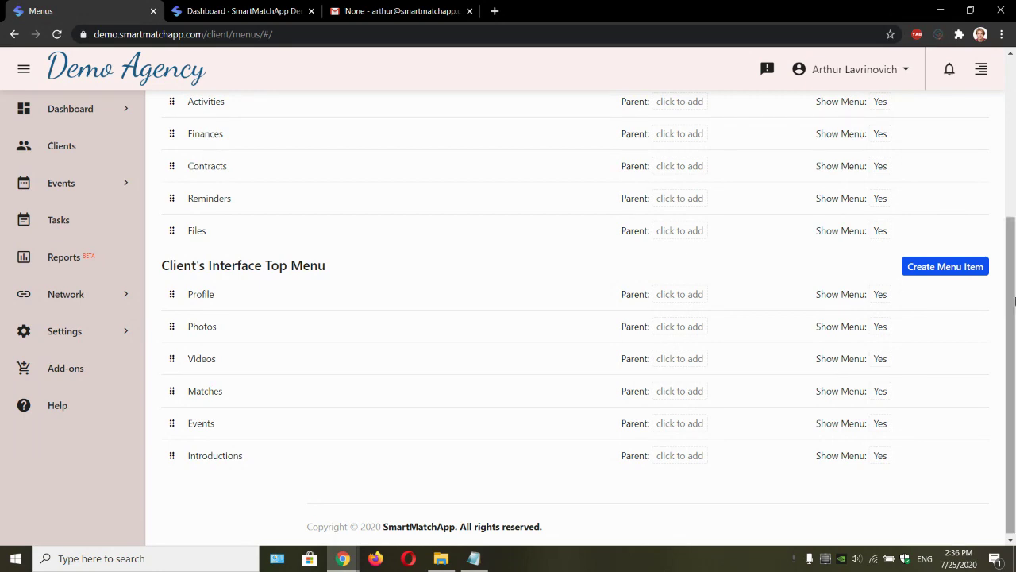
left_click(955, 272)
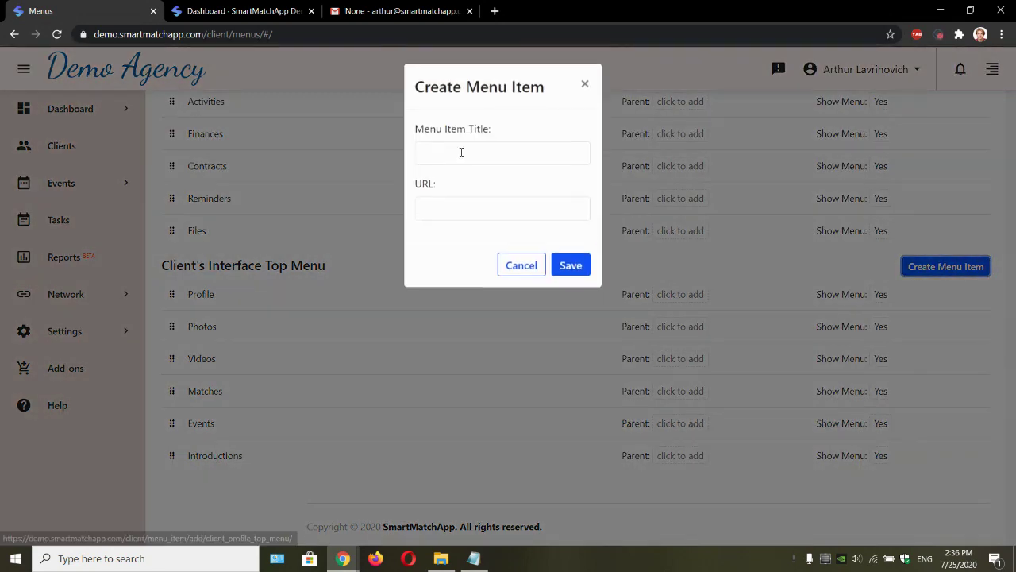
left_click(468, 161)
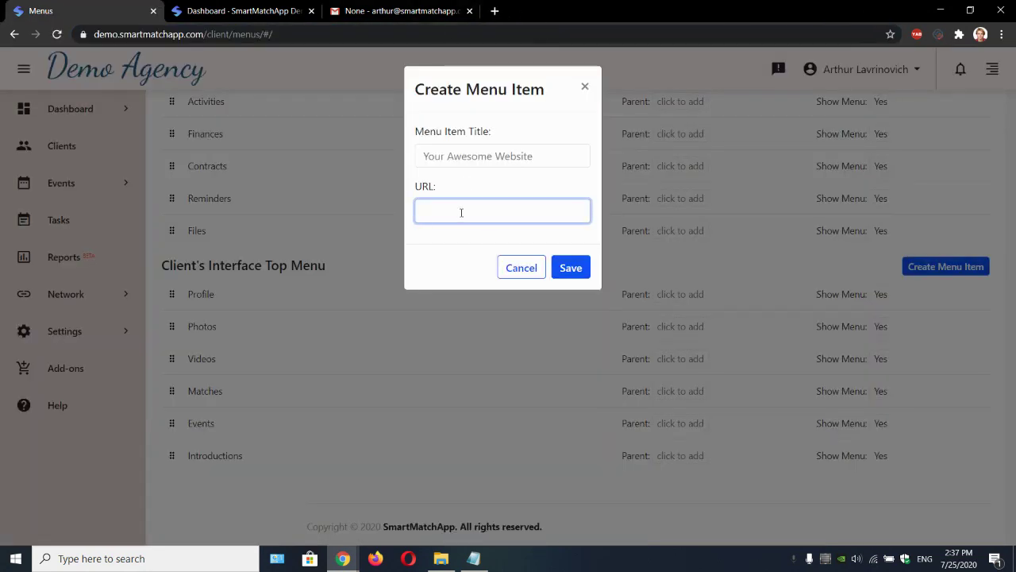
type("https://www.blizzard.com/en-us/")
left_click(582, 269)
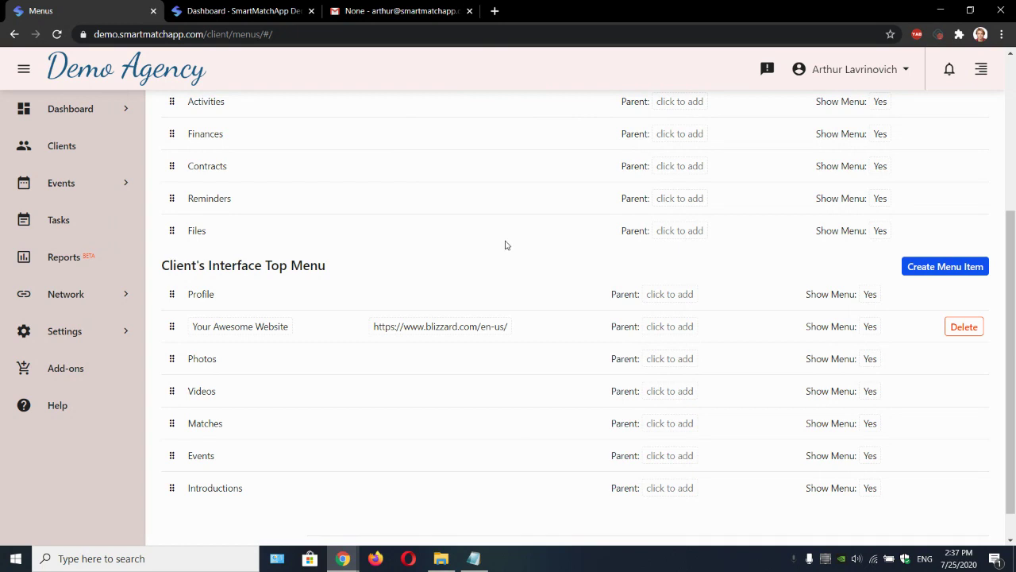
Step: Log in as the client again through the Dashboard's client Actions > Login As
left_click(214, 16)
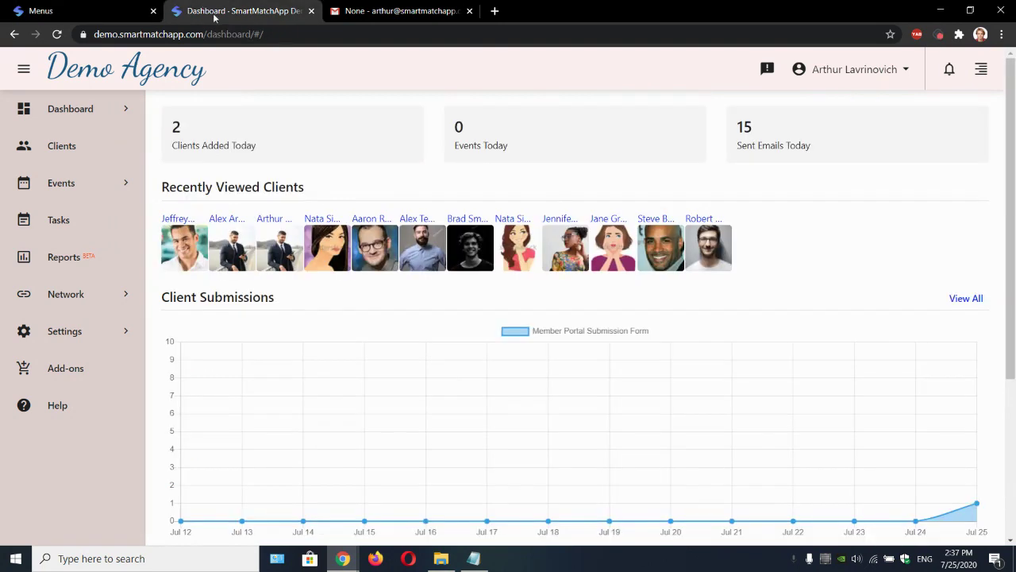
left_click(182, 222)
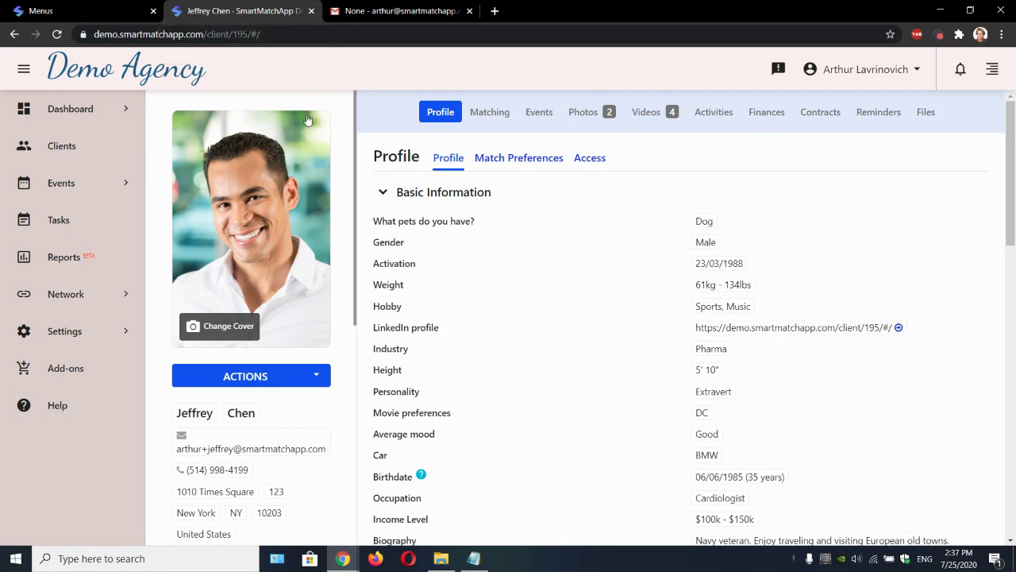
left_click(272, 379)
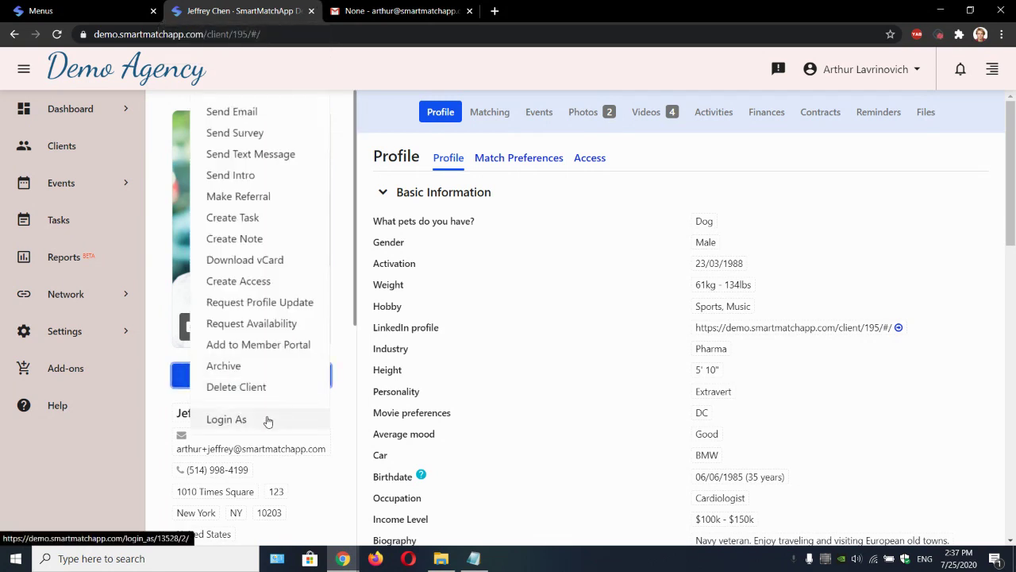
left_click(268, 420)
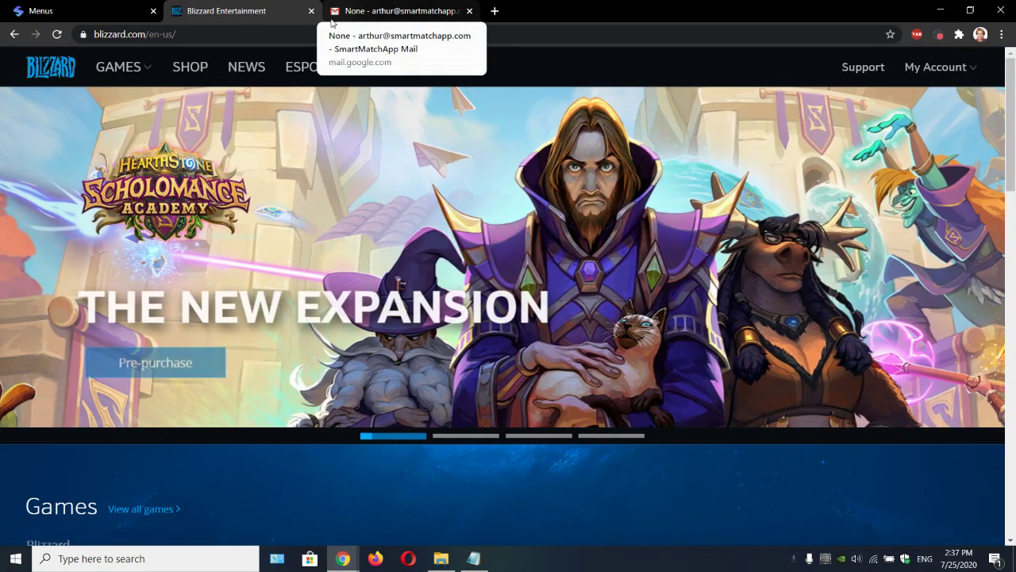
Step: Close the Blizzard tab and go back to the Menus settings page
left_click(312, 13)
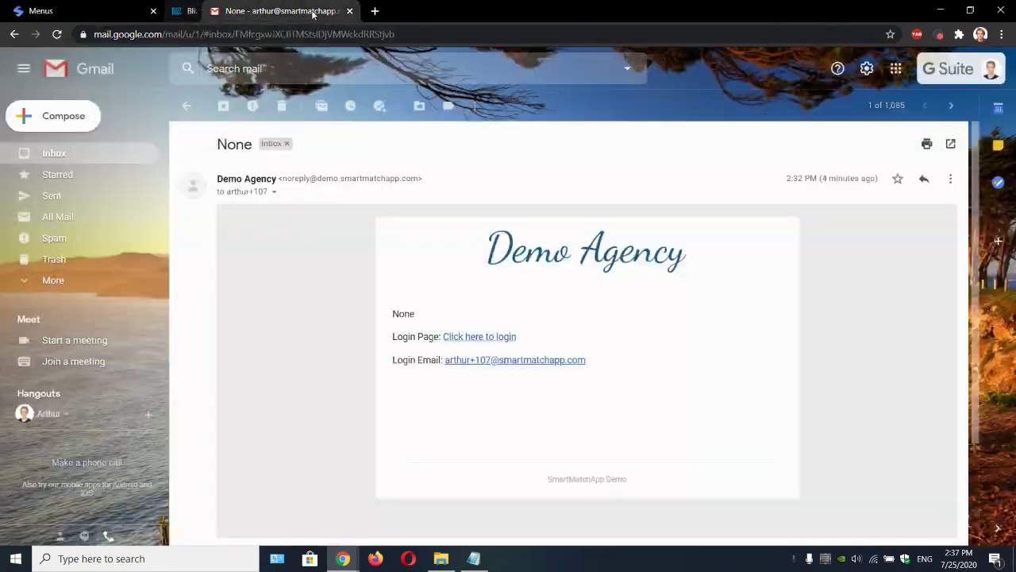
left_click(125, 8)
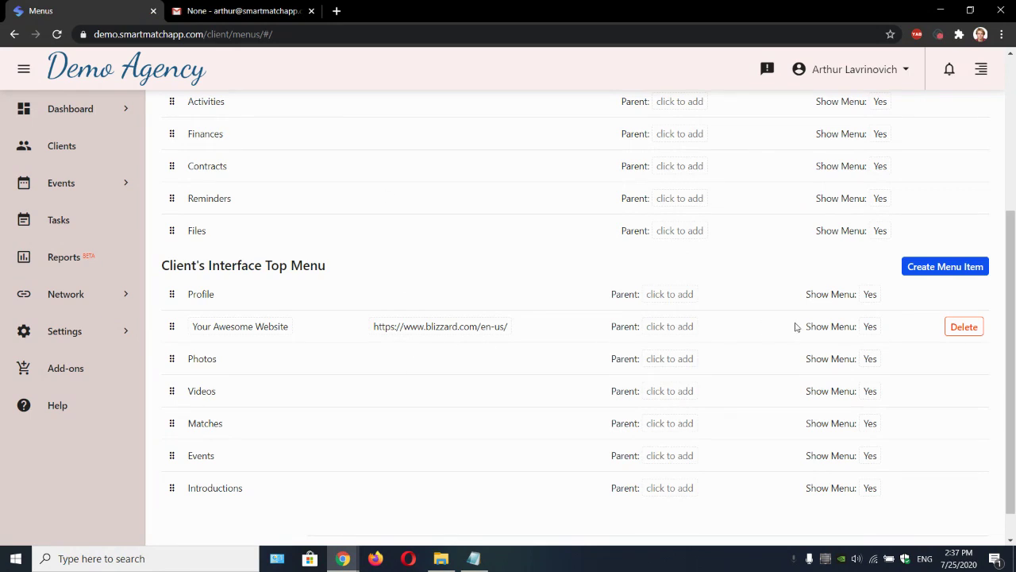